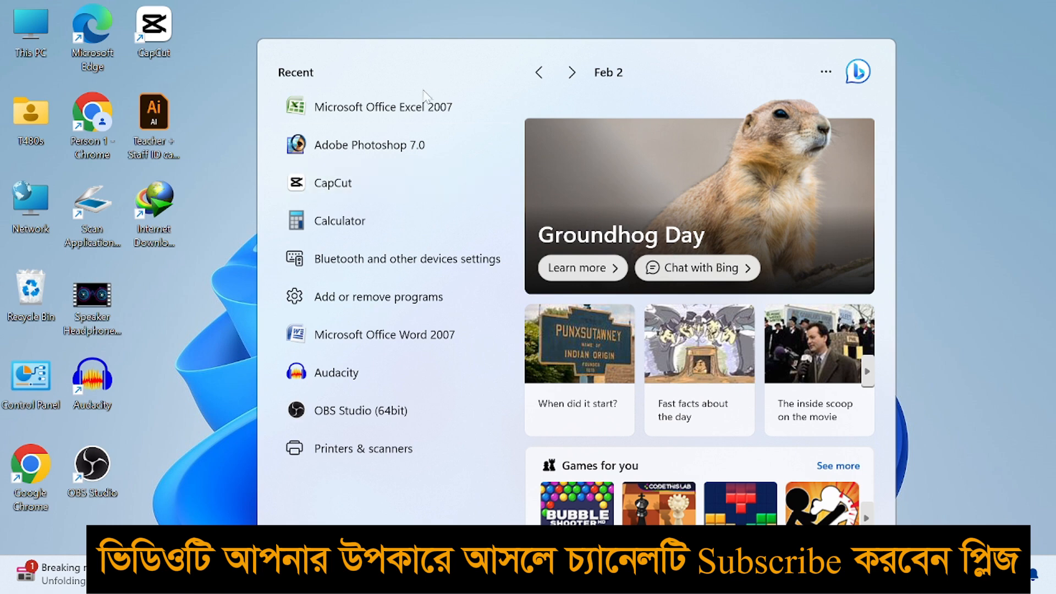
Start a blank Excel workbook and enter headers SL, Employee ID and Name in A6:C6
click(62, 251)
click(59, 237)
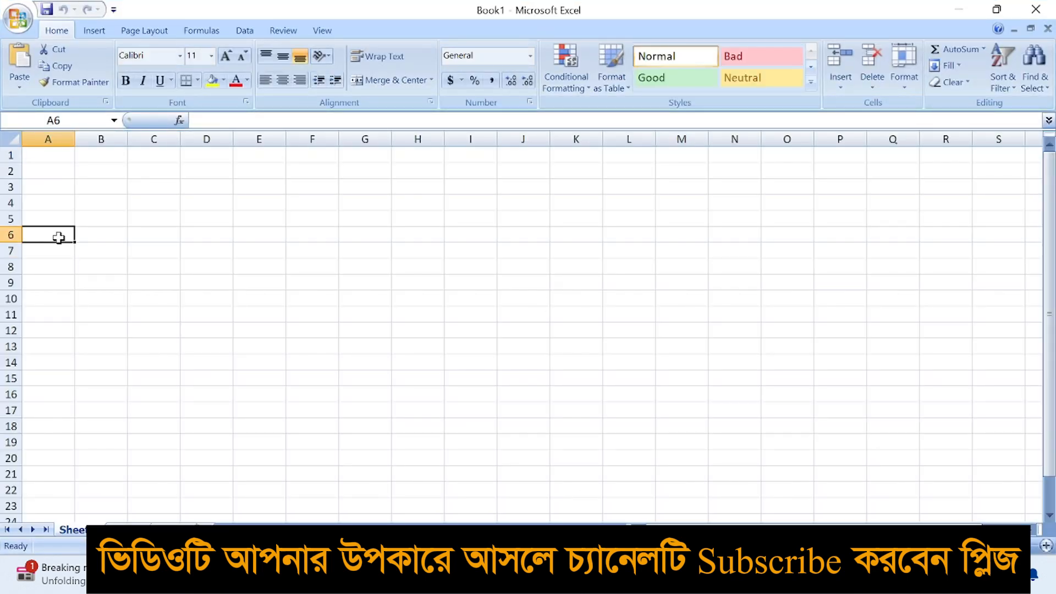
text(SL)
key(Tab)
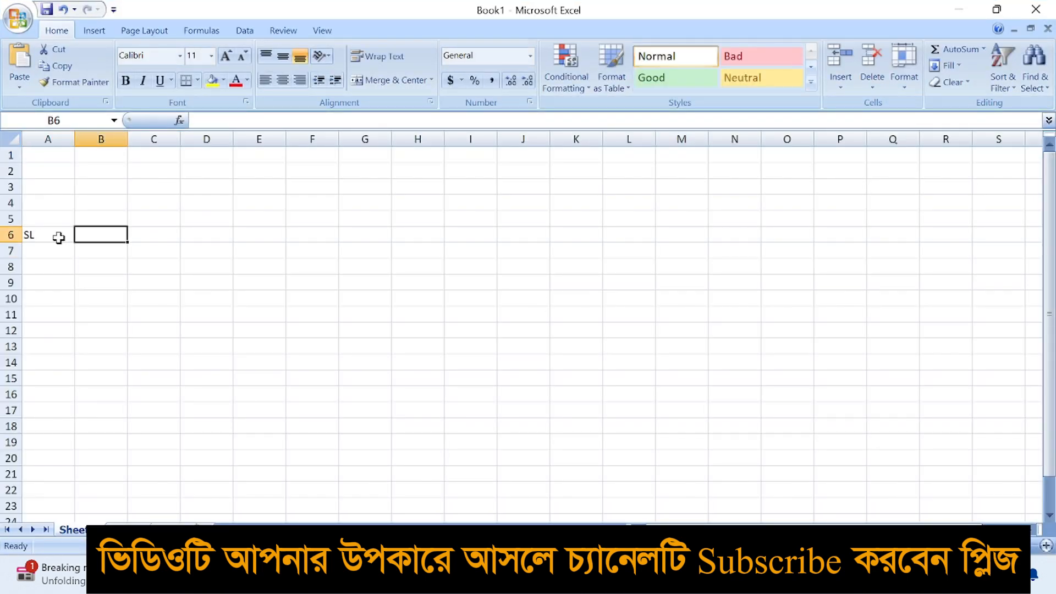
text(E)
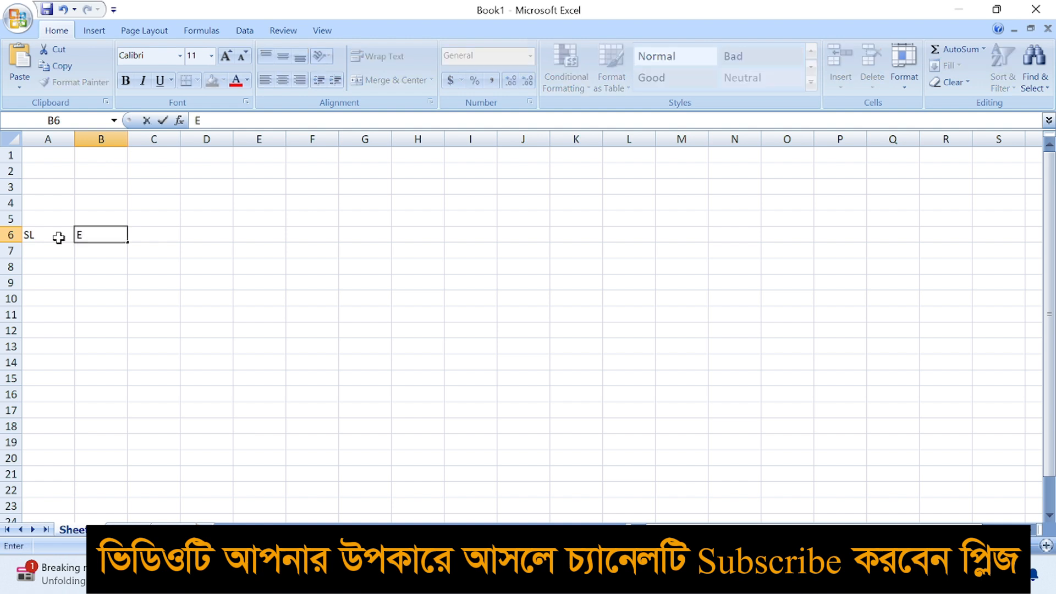
text(mployee ID)
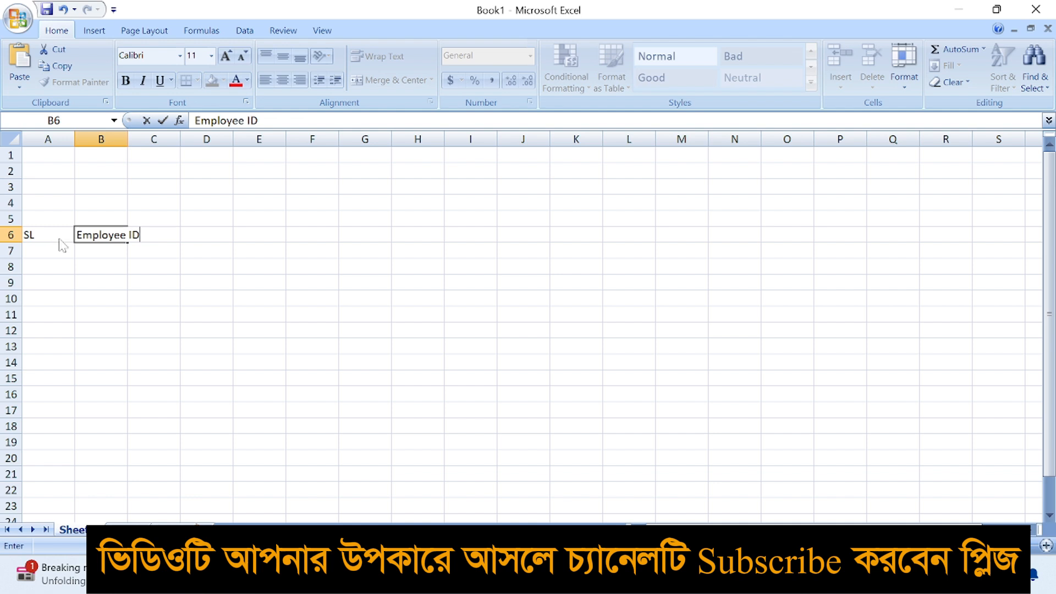
key(Tab)
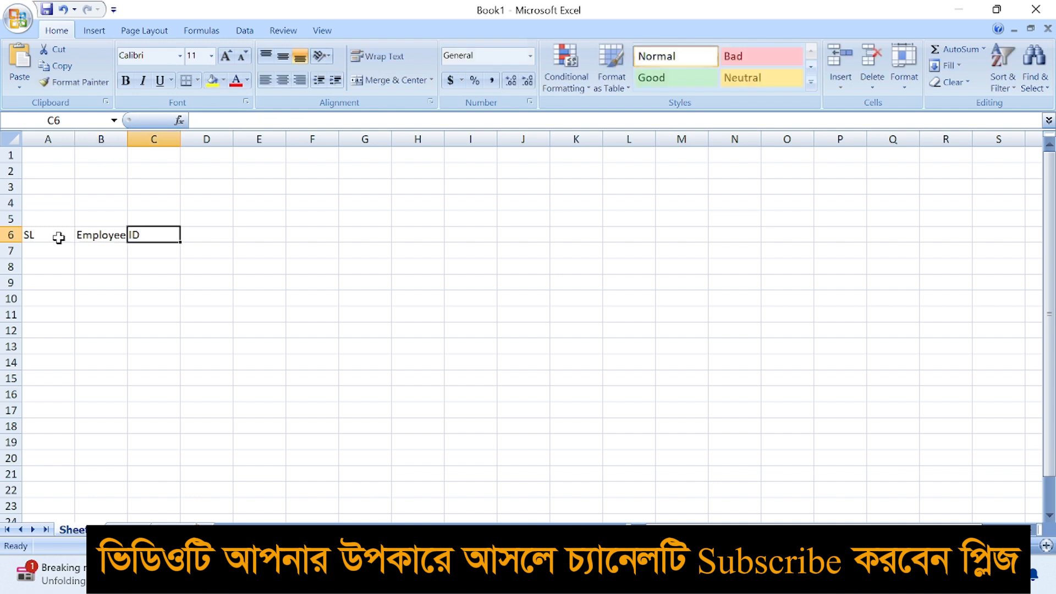
text(Name)
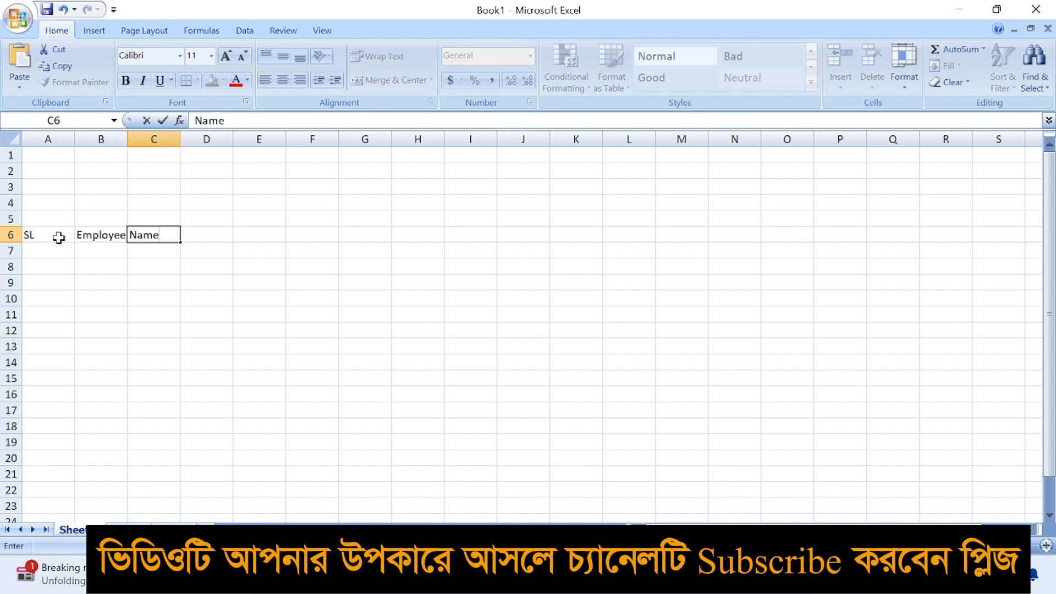
key(Tab)
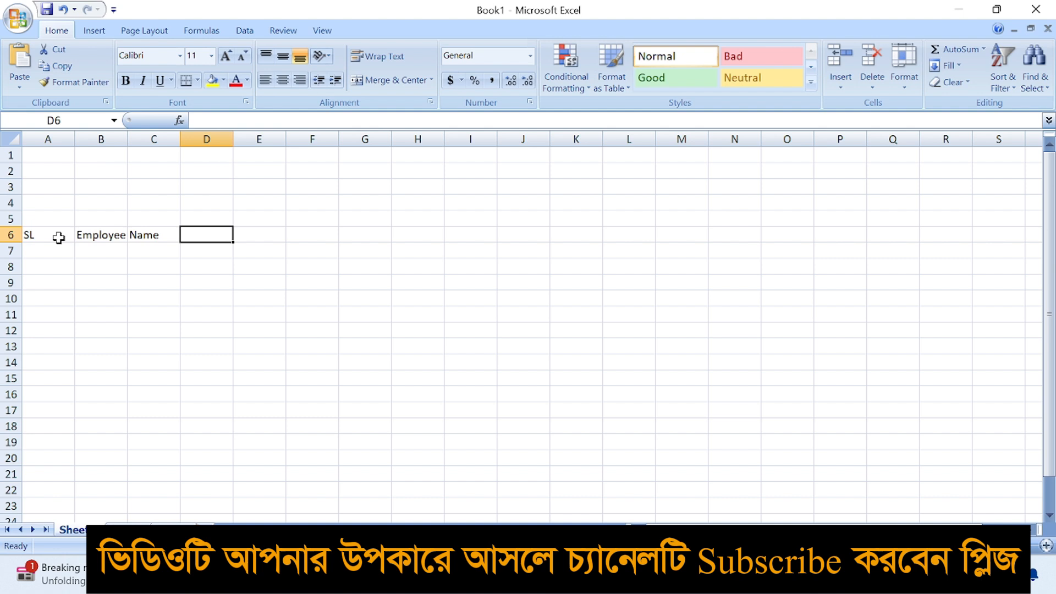
Autofit column B and add the Designation header in D6
double_click(128, 139)
key(Down)
key(Down)
click(209, 239)
text(Des)
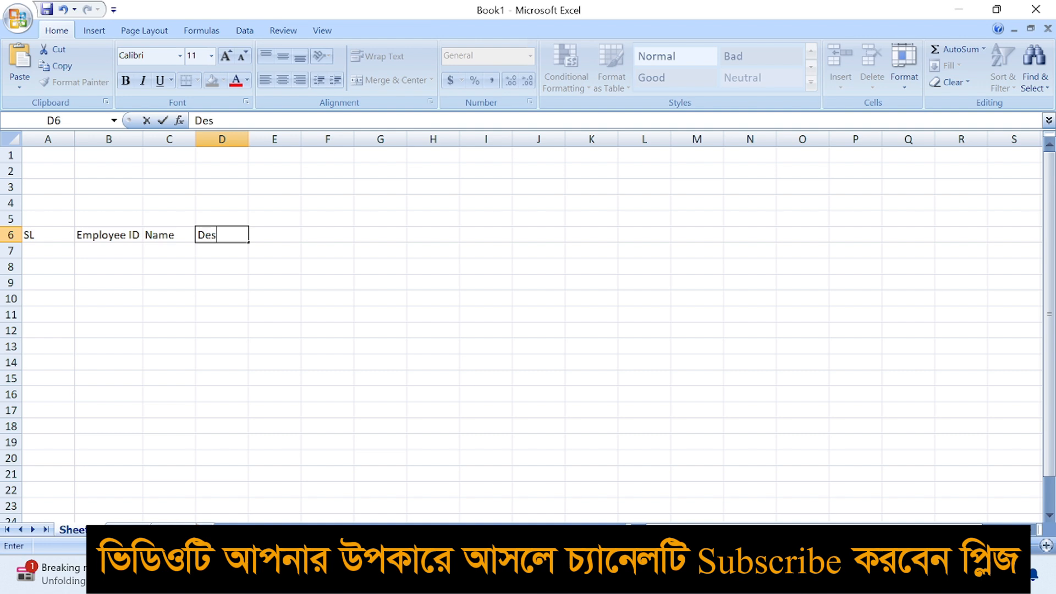
text(ignation)
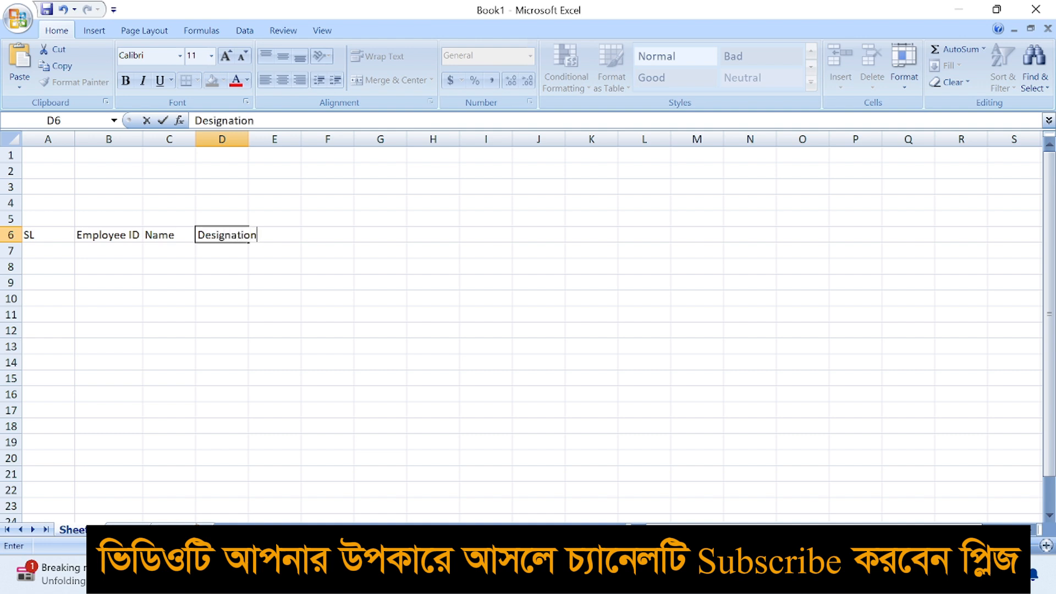
click(229, 275)
Widen columns D and C, then enter Basic and House Rent headers in E6:F6
double_click(248, 139)
drag(196, 139, 225, 141)
click(342, 265)
click(323, 235)
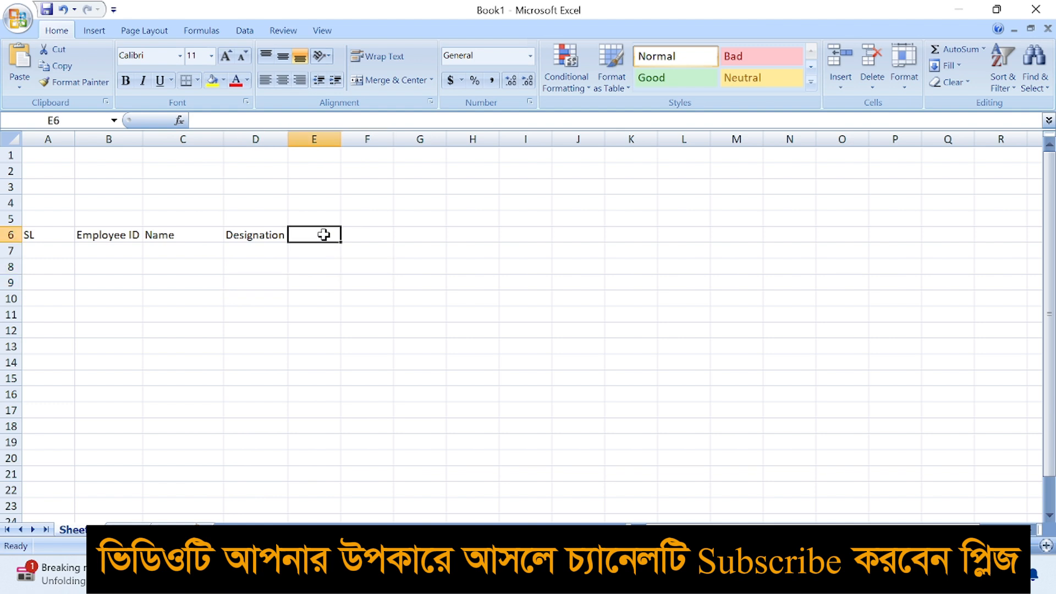
text(Basic)
key(Tab)
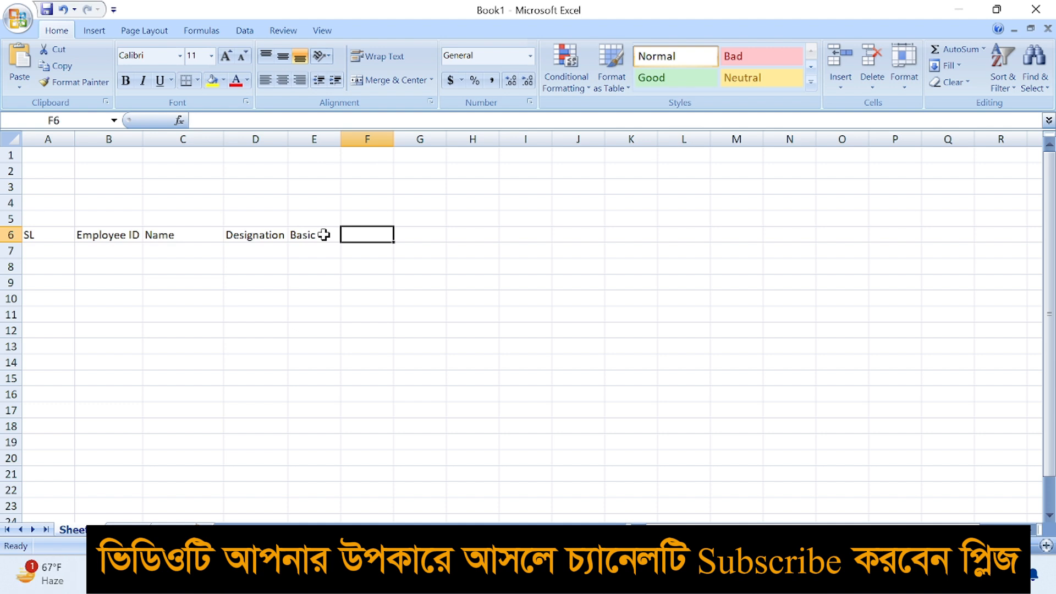
text(House)
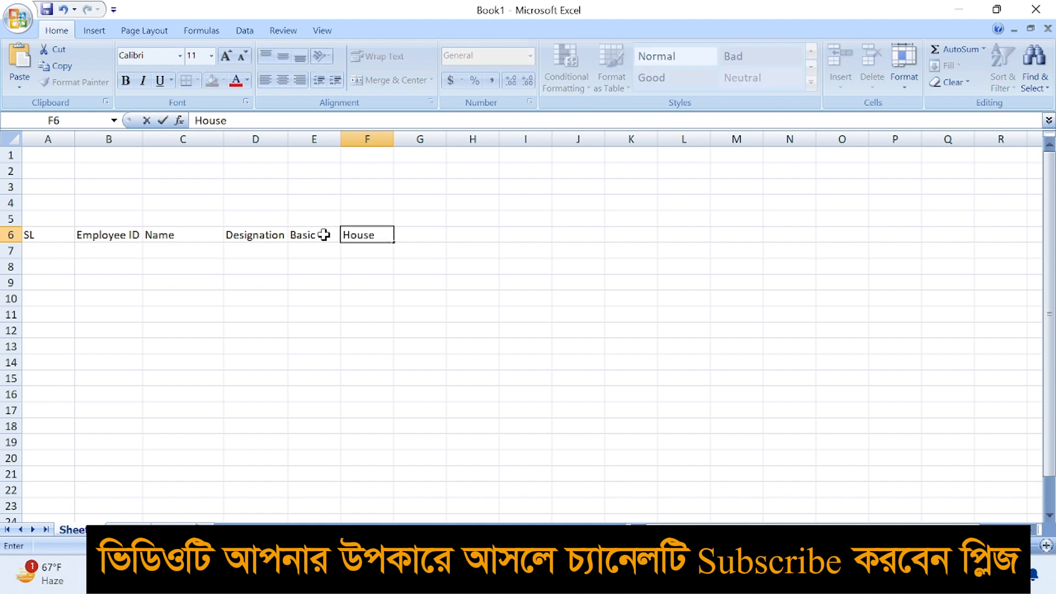
text( Rent)
click(358, 270)
Wrap House Rent in F6, then enter Medical Allownce in G6 and wrap it
click(366, 233)
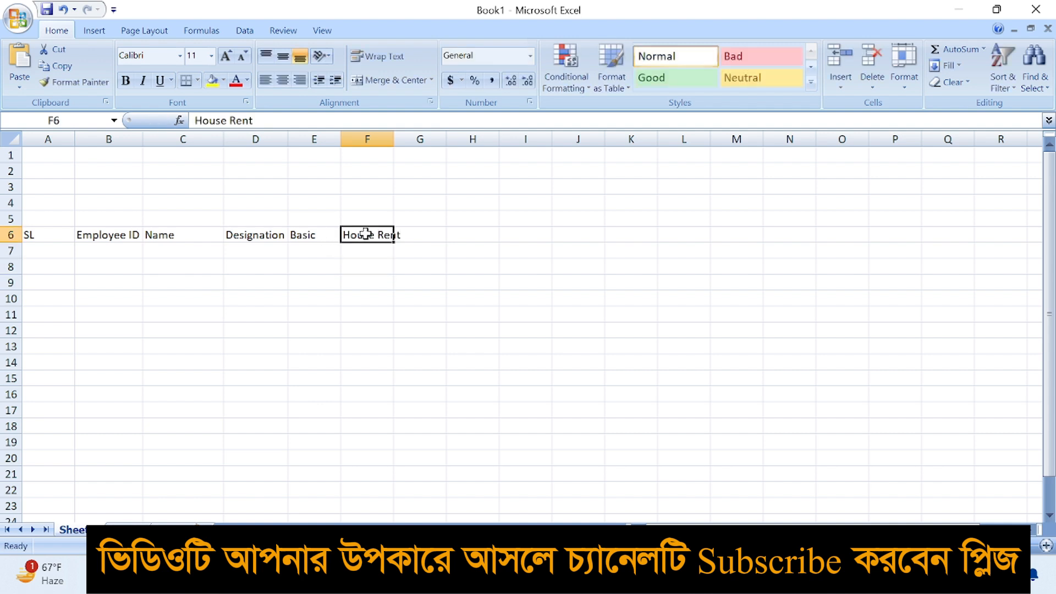
click(377, 56)
click(409, 241)
text(Me)
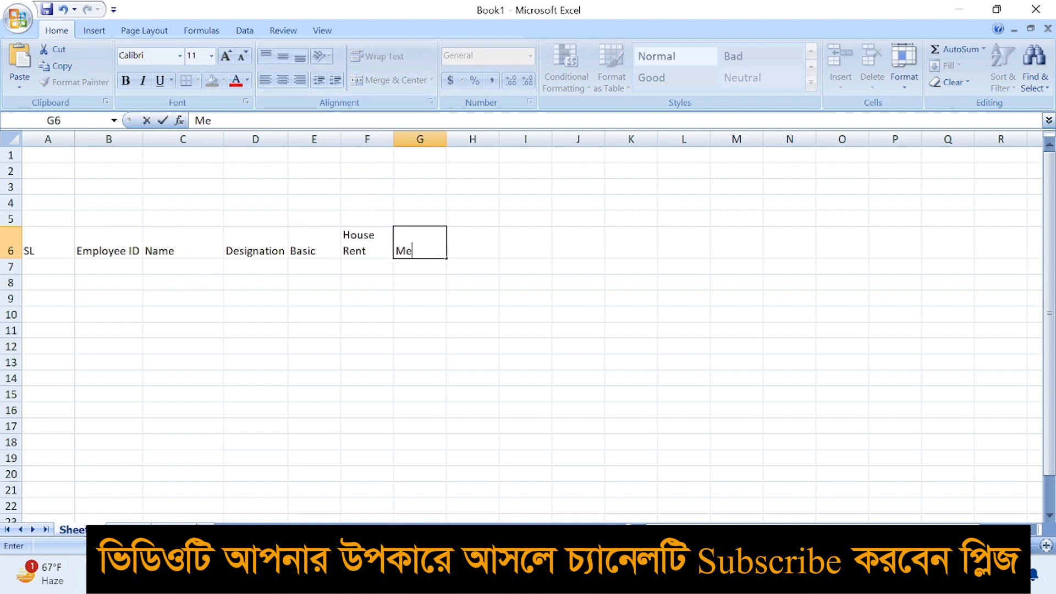
text(dical Allownce)
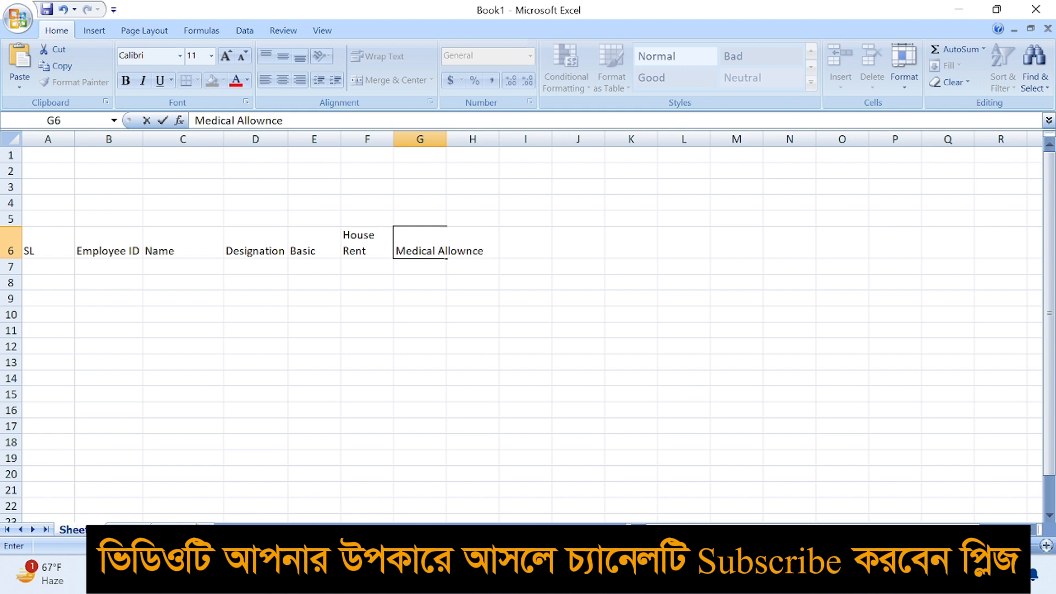
key(Return)
click(407, 242)
click(385, 57)
Enter the Food Allownce header in H6
click(469, 245)
click(306, 250)
click(347, 247)
click(421, 248)
click(454, 246)
text(FG)
key(BackSpace)
text(oo)
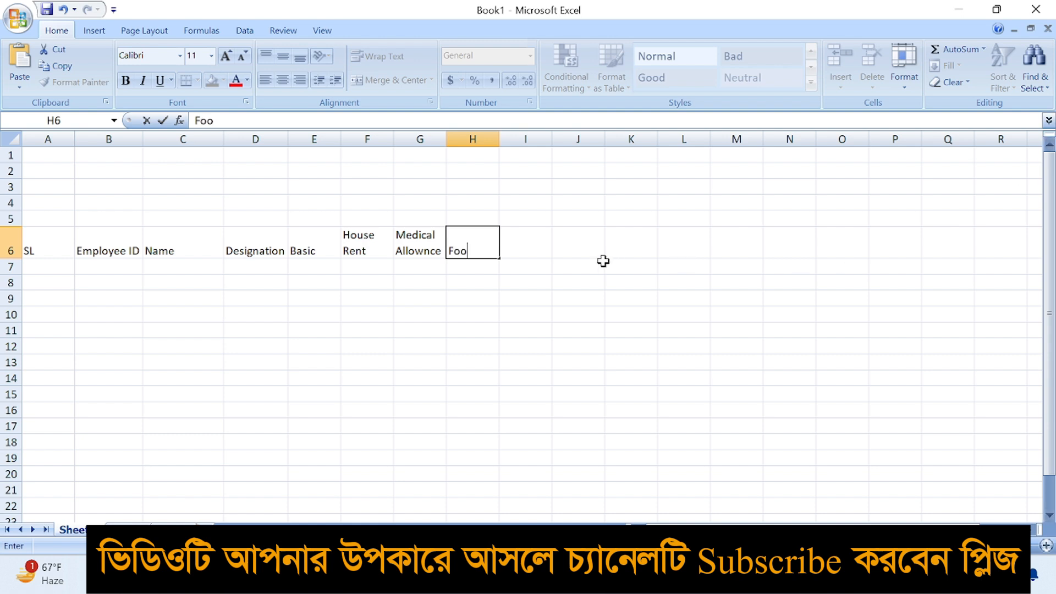
text(d Allow)
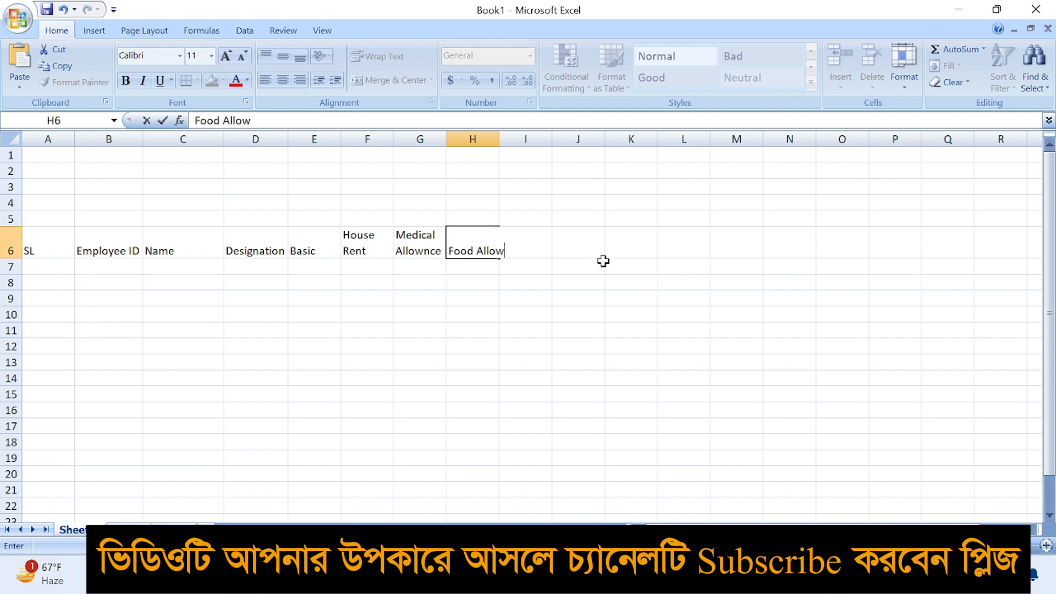
text(nce)
key(Return)
click(477, 243)
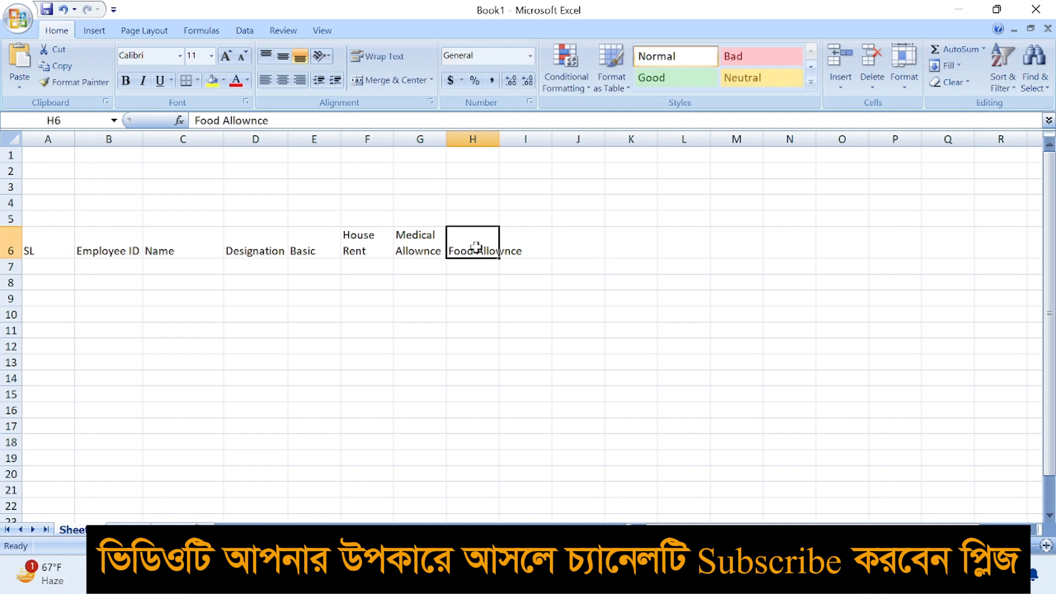
Wrap Food Allownce in H6 and enter Total Day and Working Day in I6:J6
click(380, 56)
click(527, 256)
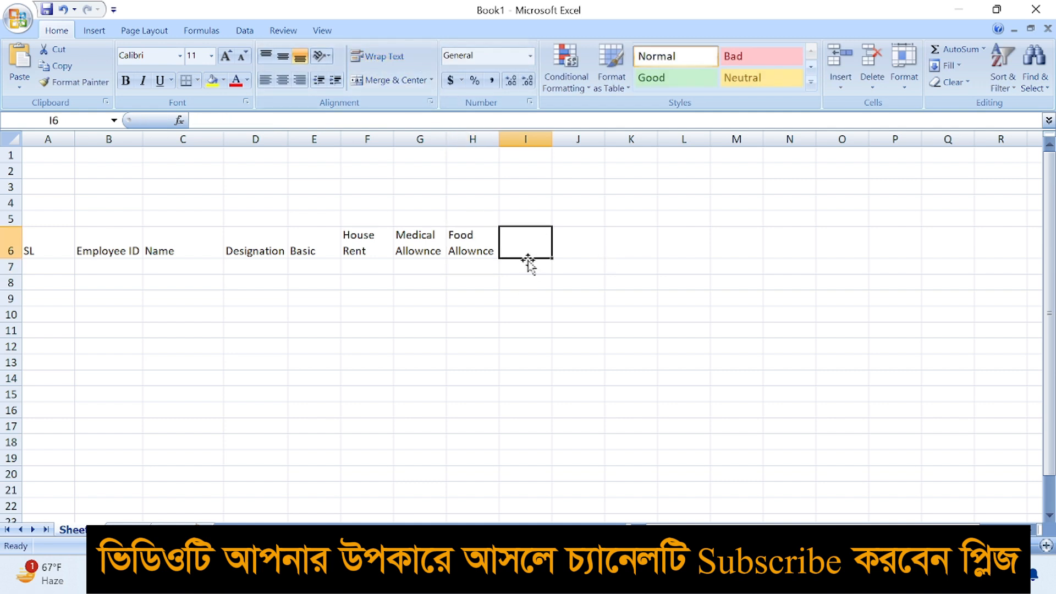
text(T)
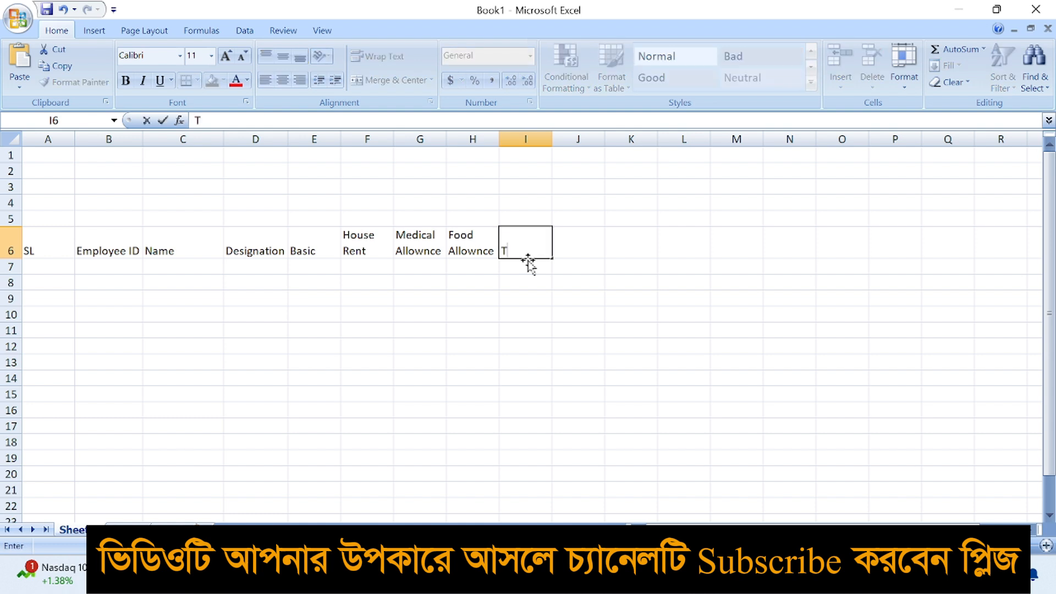
text(otal Day)
key(Tab)
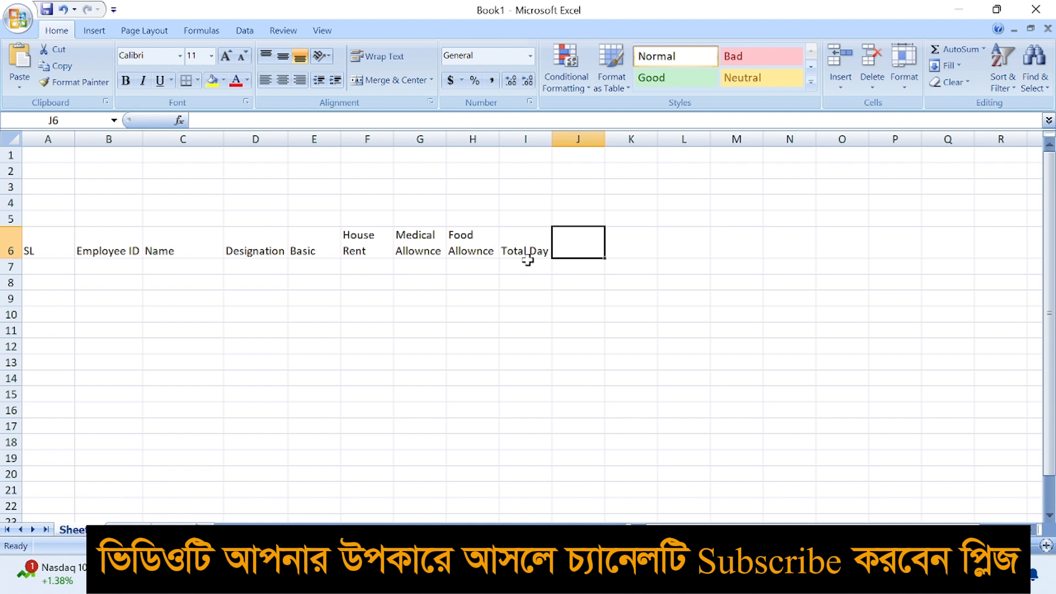
text(Working fday)
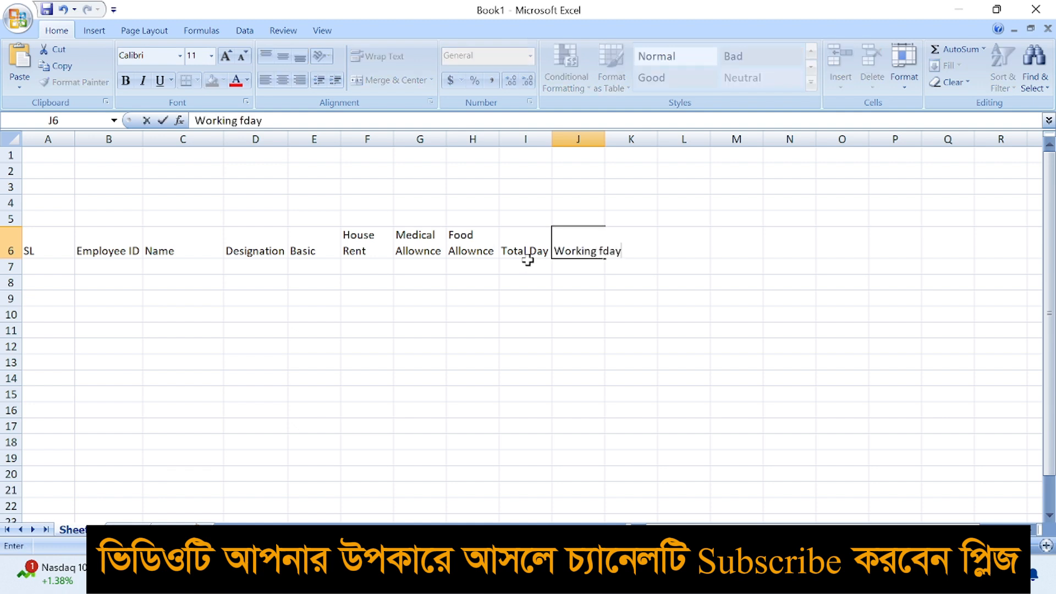
key(BackSpace)
key(BackSpace)
key(BackSpace)
key(BackSpace)
text(Day)
key(Tab)
Add Absent Day and Attendence Bonus in K6:L6, wrap L6, and widen column L
text(A)
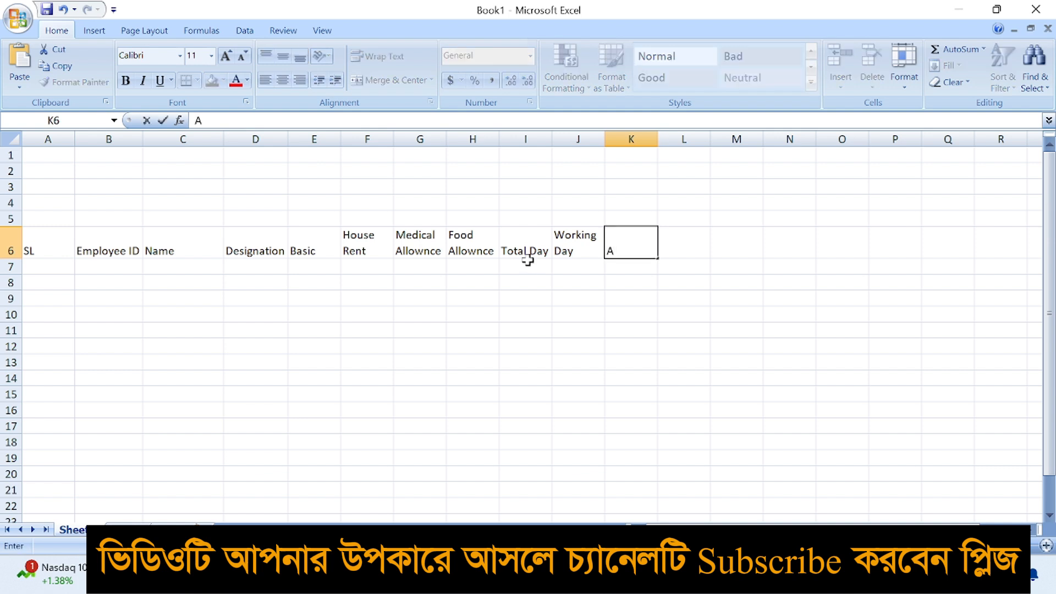
text(bsent Day)
key(Tab)
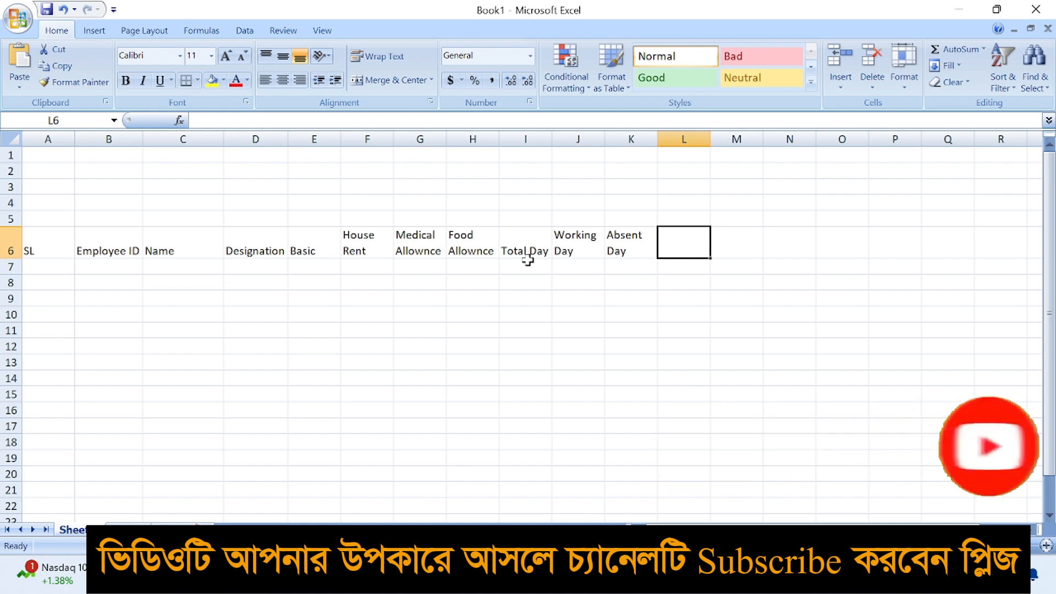
text(Attendence)
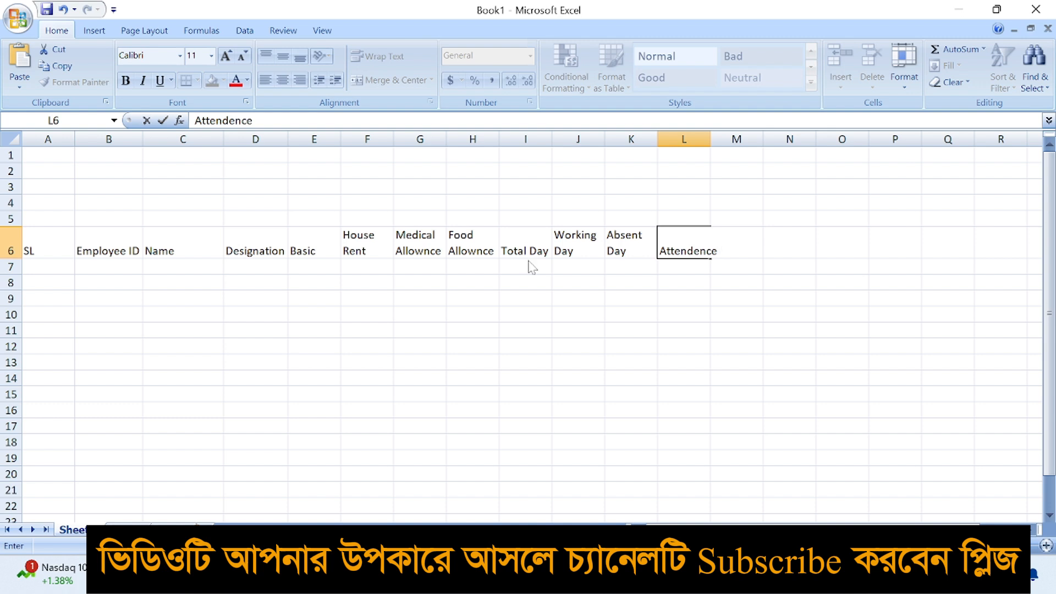
text( Bonus)
key(Tab)
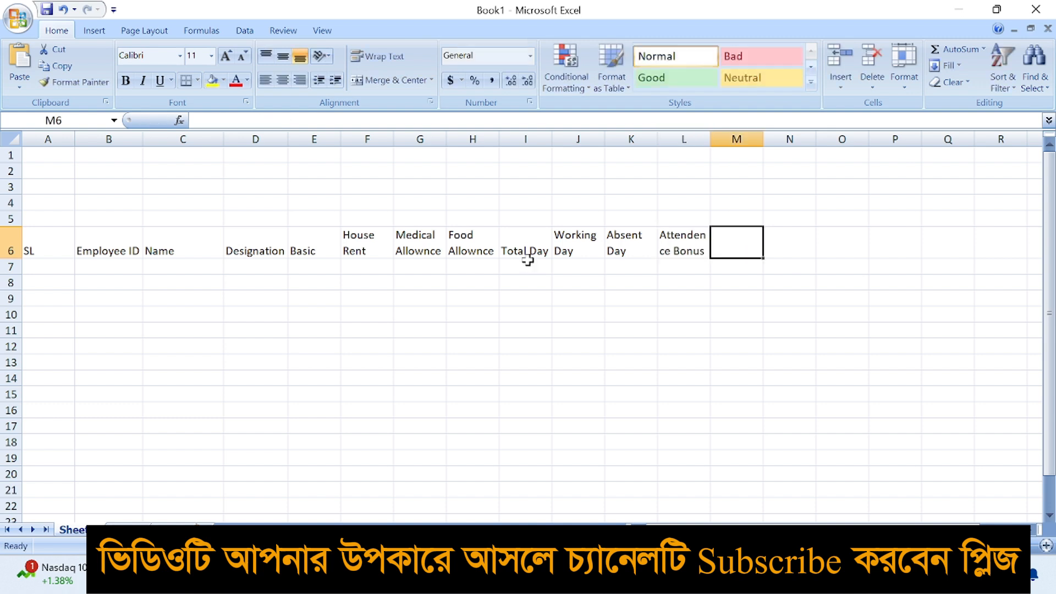
click(688, 254)
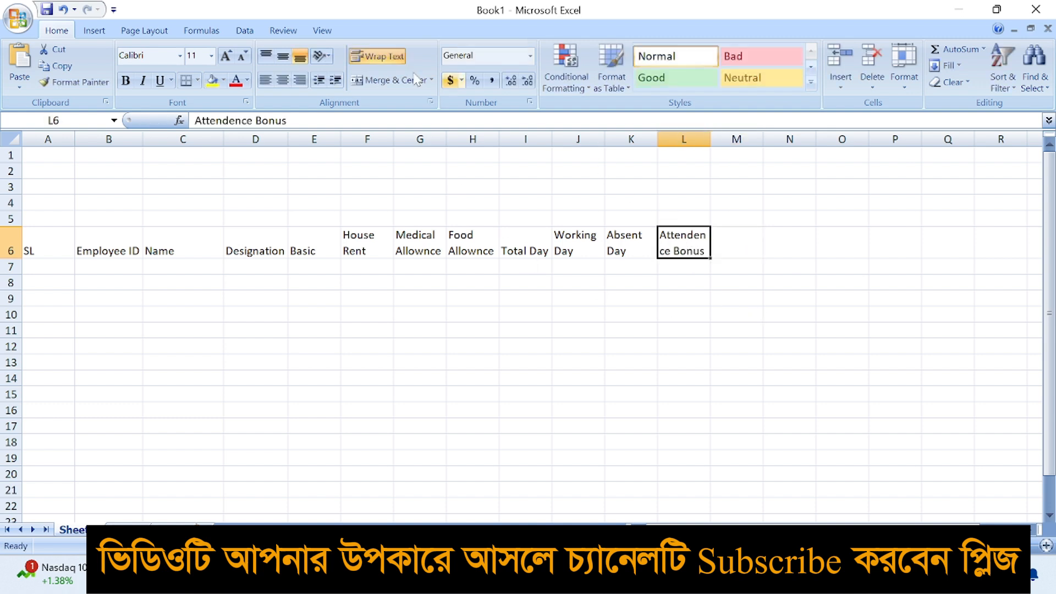
click(385, 57)
click(384, 57)
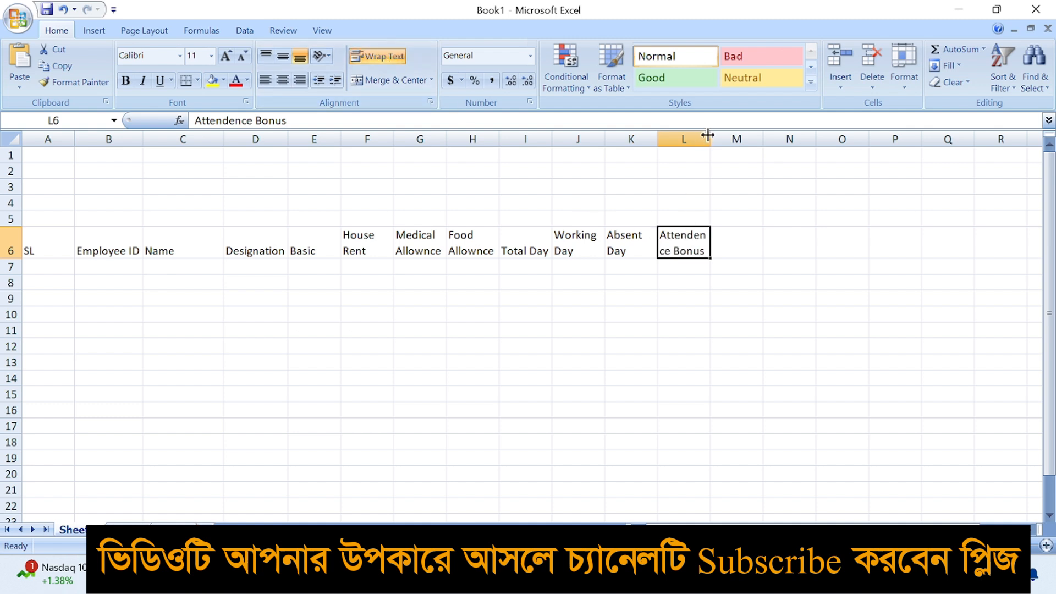
drag(710, 139, 722, 139)
Enter the Over Time and Over Time Rate headers in M6:N6
click(740, 240)
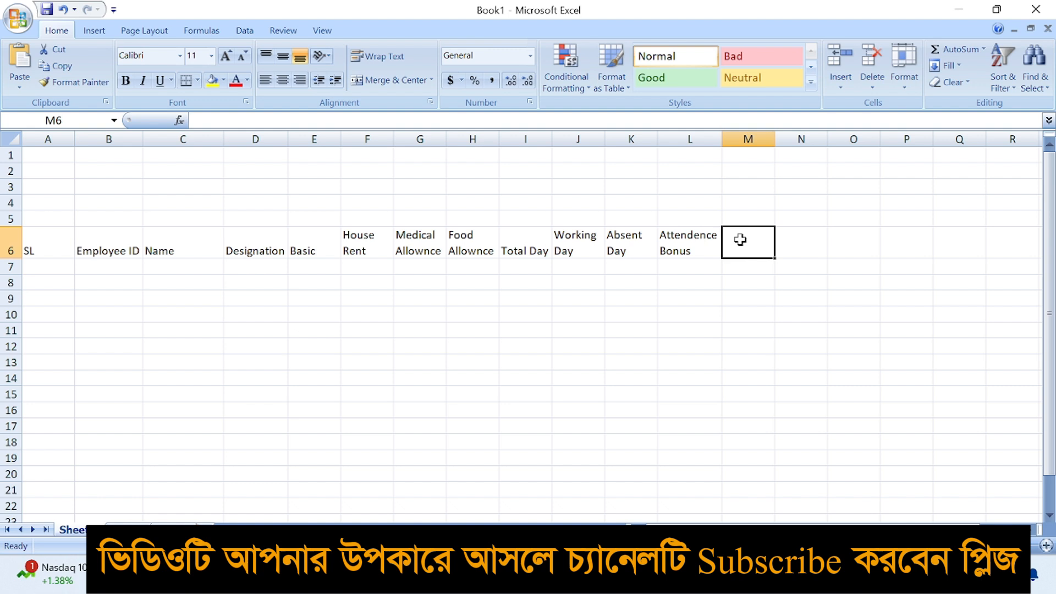
text(Over Time)
key(Tab)
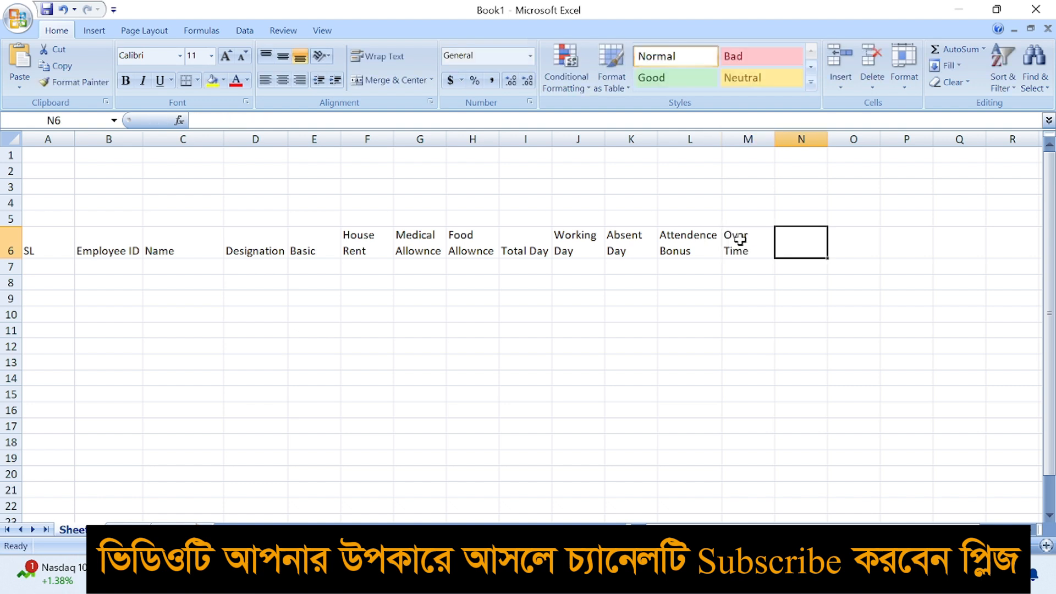
text(OVer)
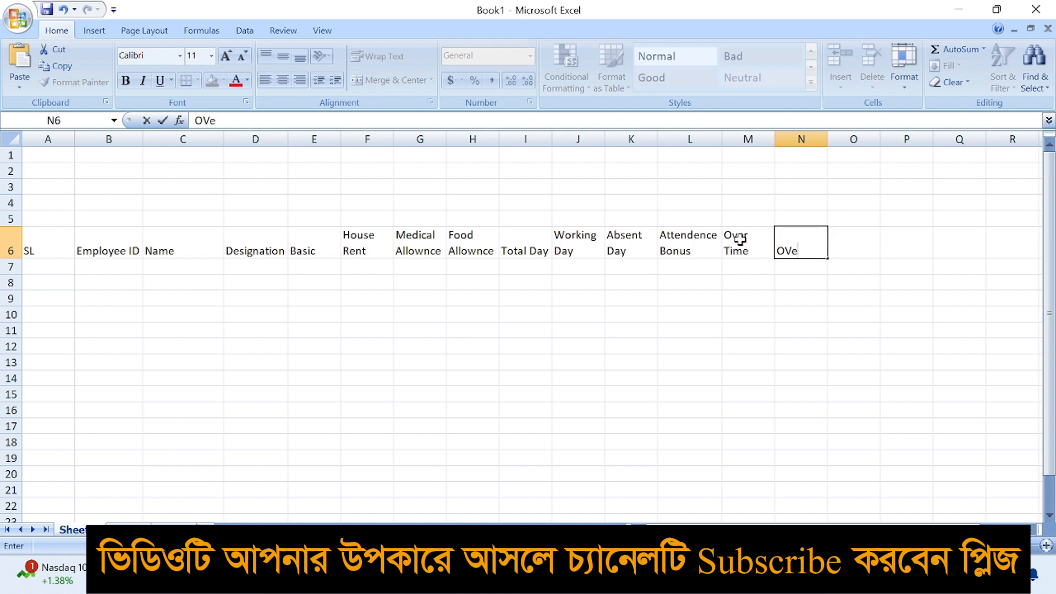
key(BackSpace)
key(BackSpace)
key(BackSpace)
text(ver Time)
text( Rayt)
key(BackSpace)
key(BackSpace)
text(te)
key(Tab)
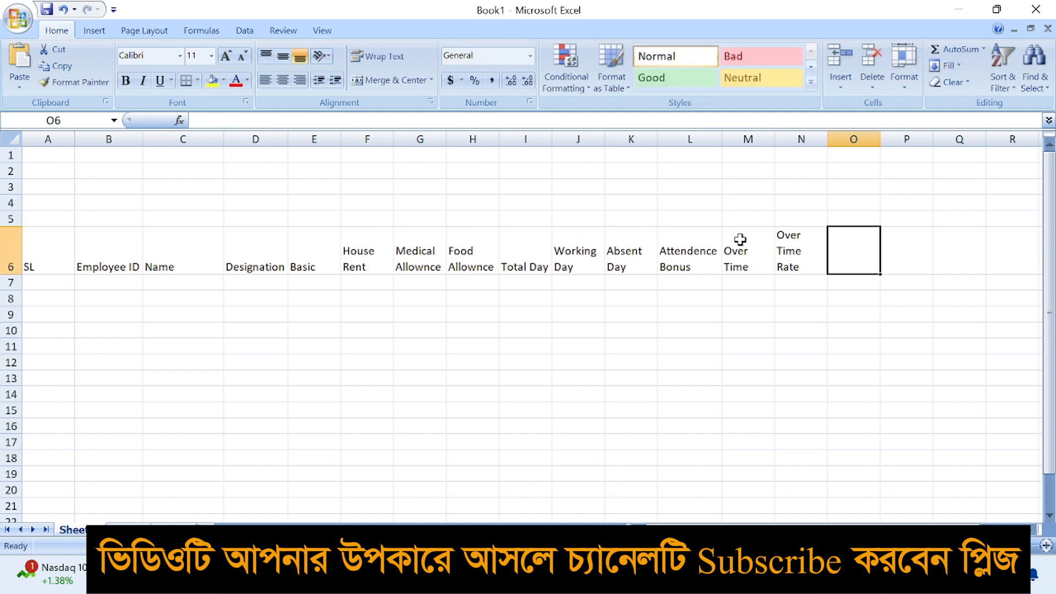
Enter the Over Time Tk and Gross Salary headers in O6:P6
text(Over Ti)
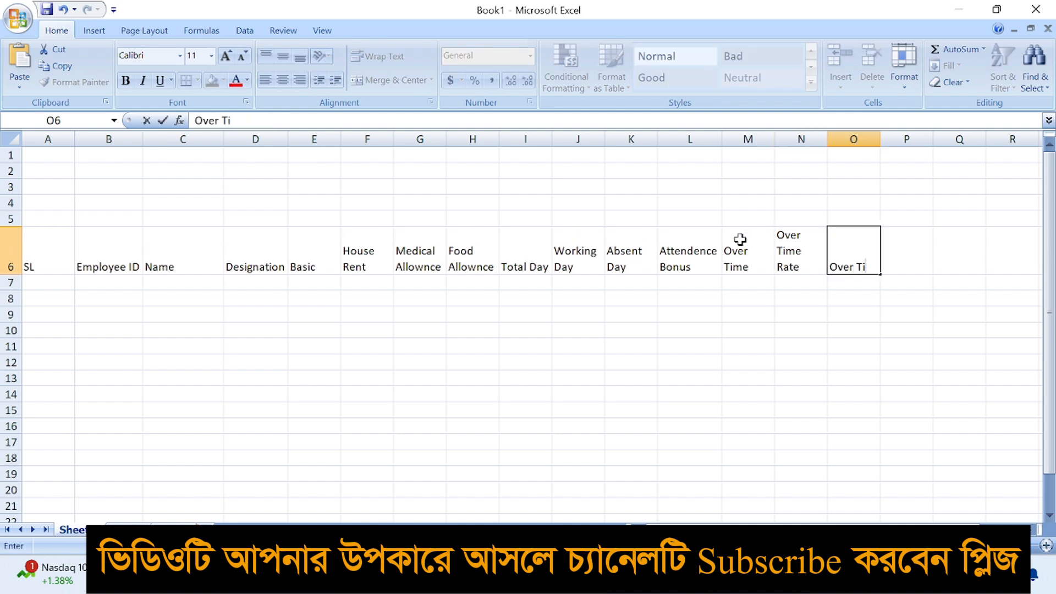
text(me T)
text(k)
key(Tab)
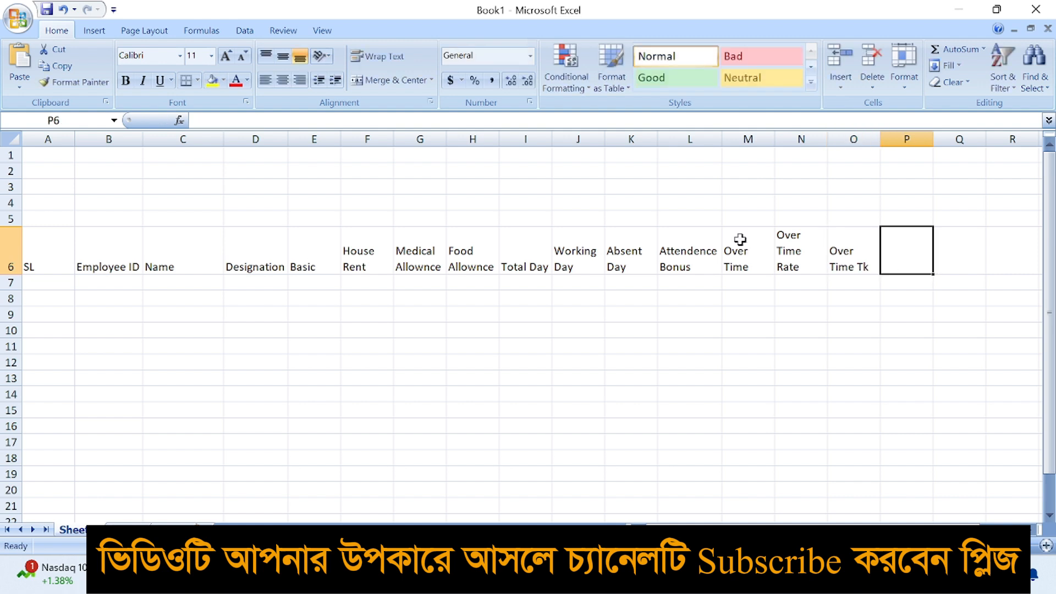
text(Gross Salary)
key(Tab)
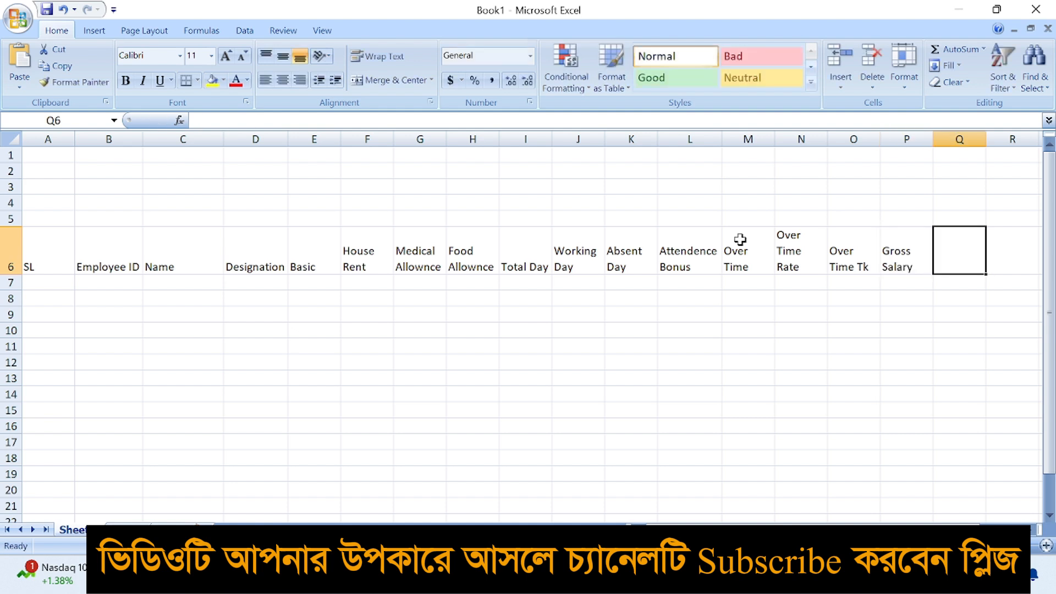
Merge and center E5:P5 and title it Total Earning
click(290, 318)
drag(305, 216, 884, 217)
click(391, 80)
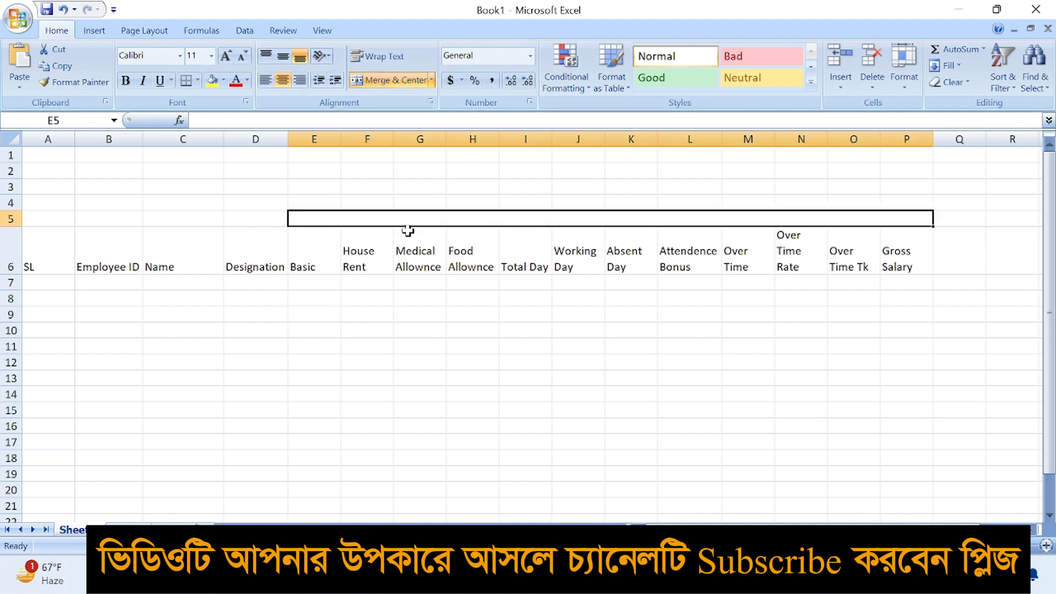
text(Total Earning)
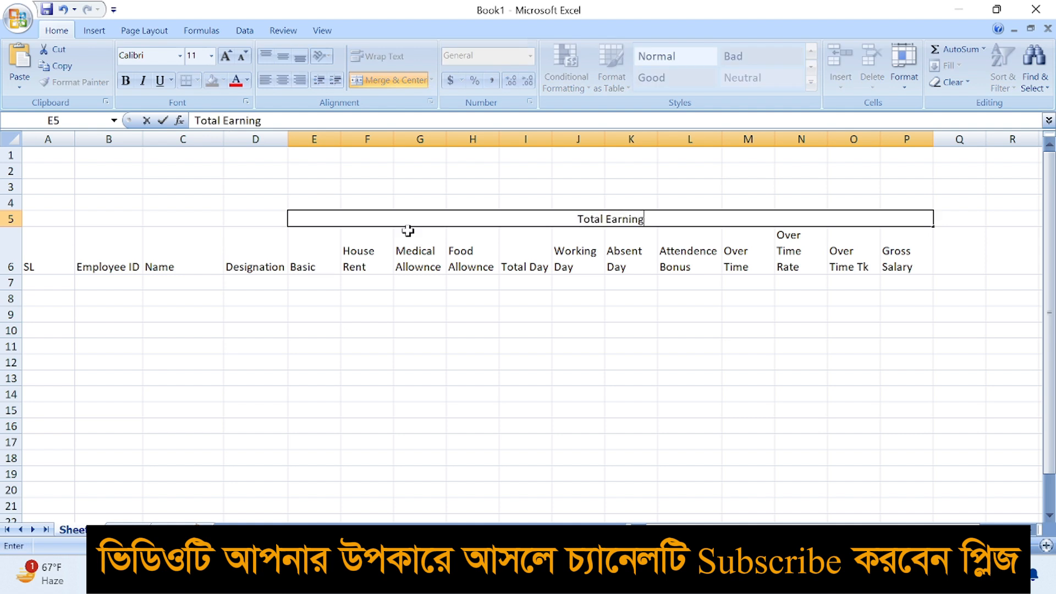
key(Tab)
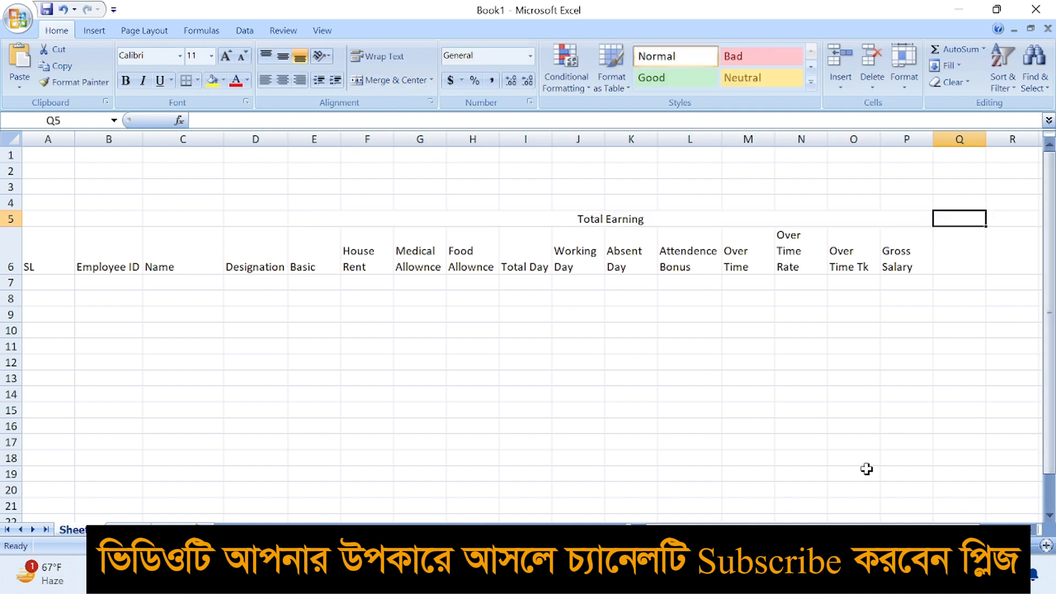
Enter the Provident Found header in Q6
click(1031, 530)
click(1032, 530)
click(693, 378)
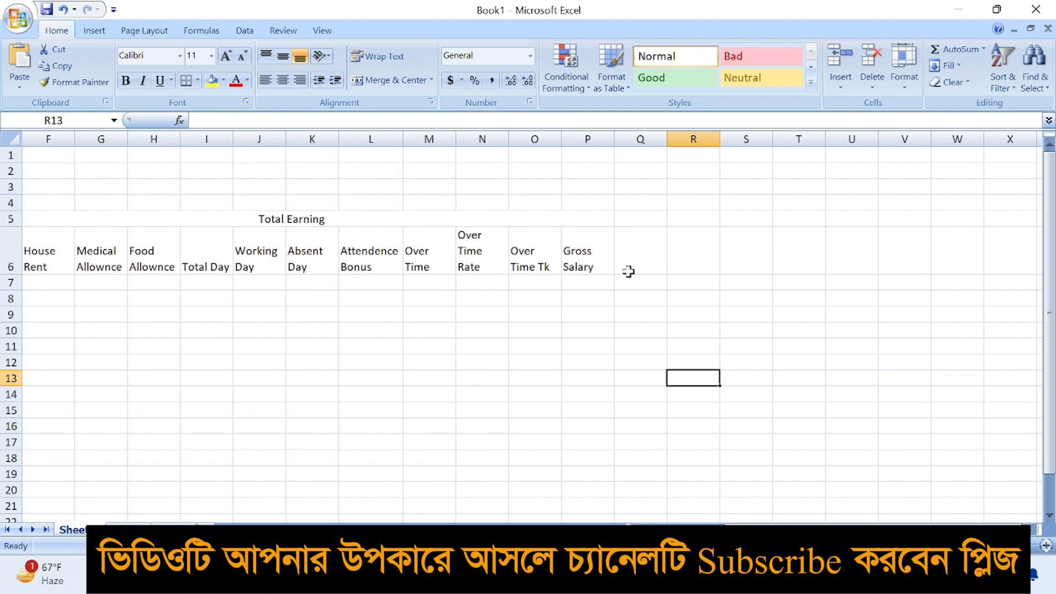
click(633, 259)
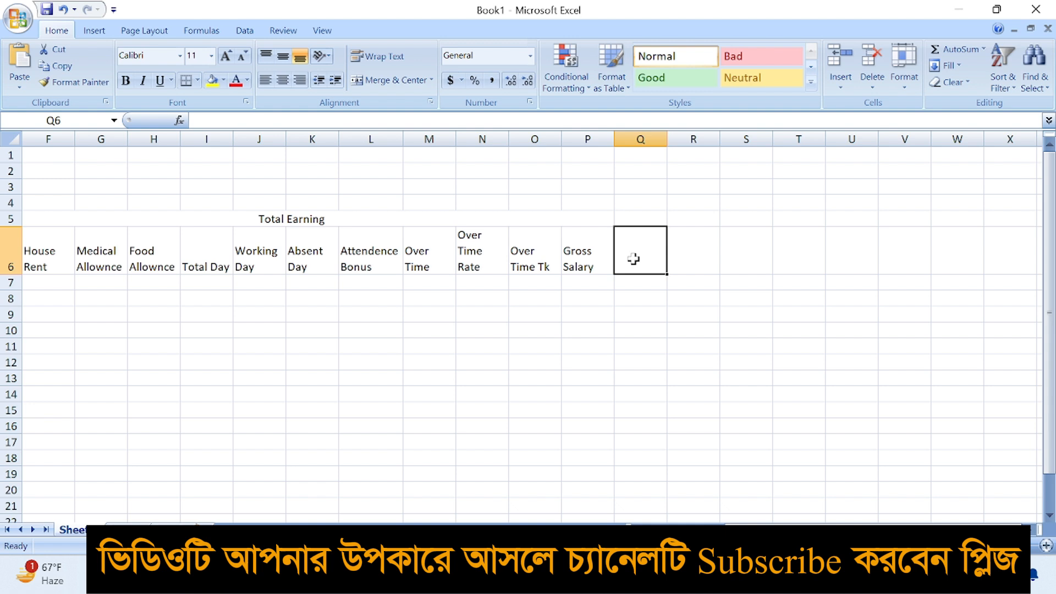
text(Pro)
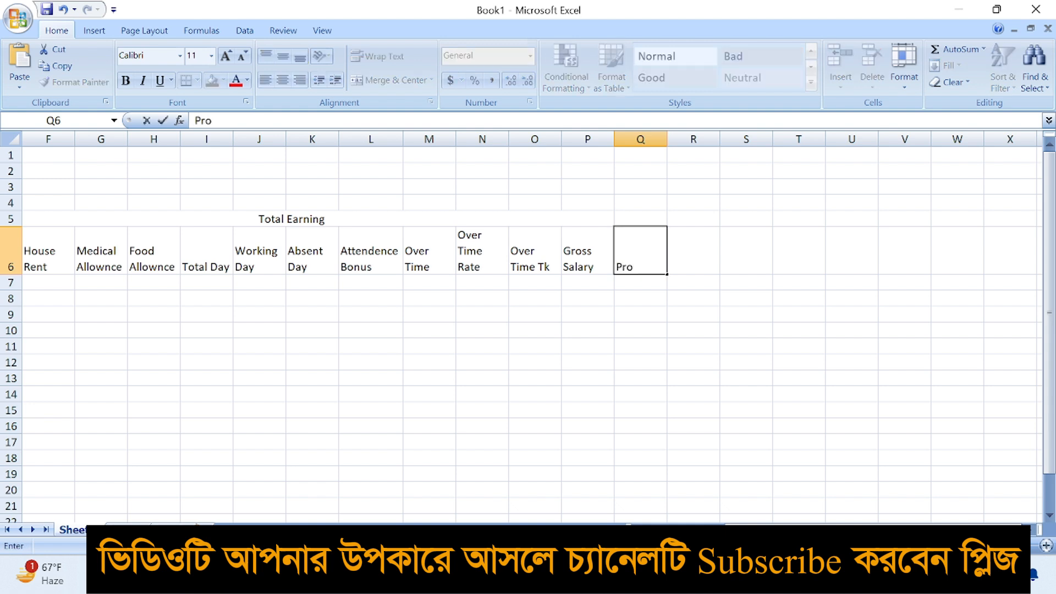
text(vident Found)
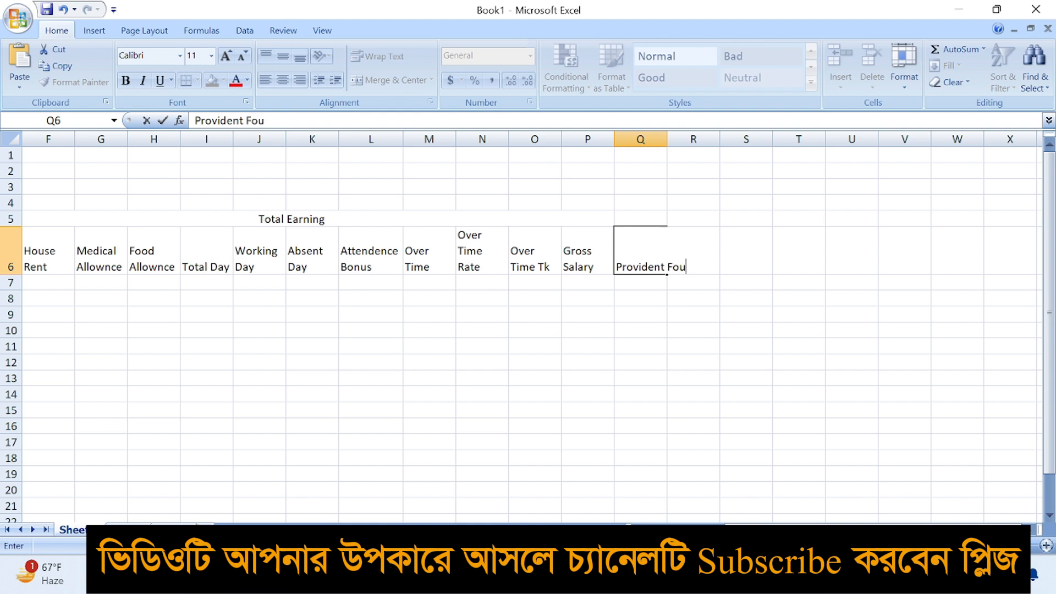
key(Tab)
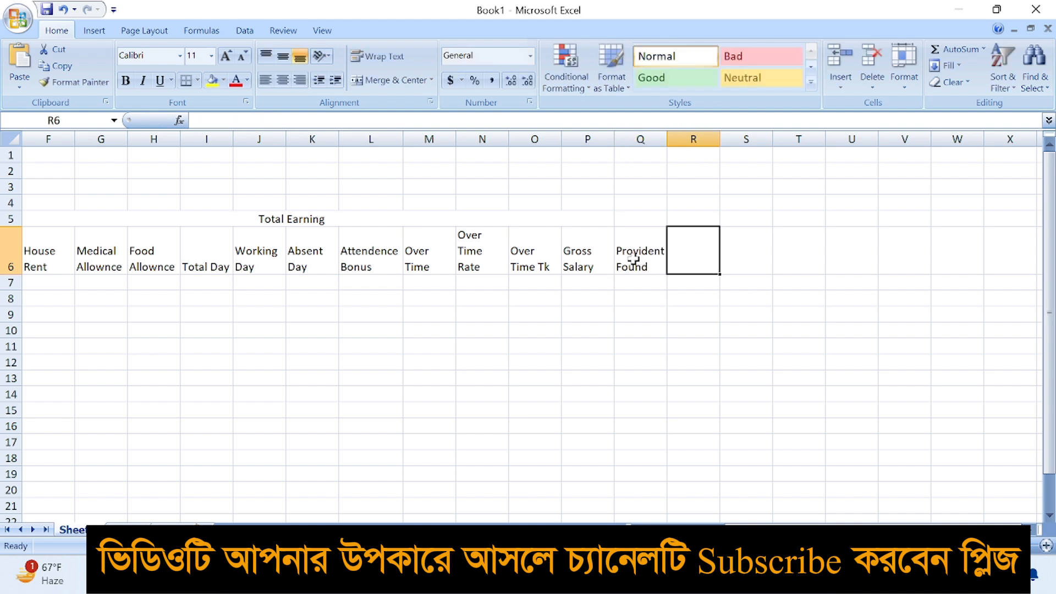
Enter Stamp, Absent Detuction and Advance headers in R6:T6
text(Stamp)
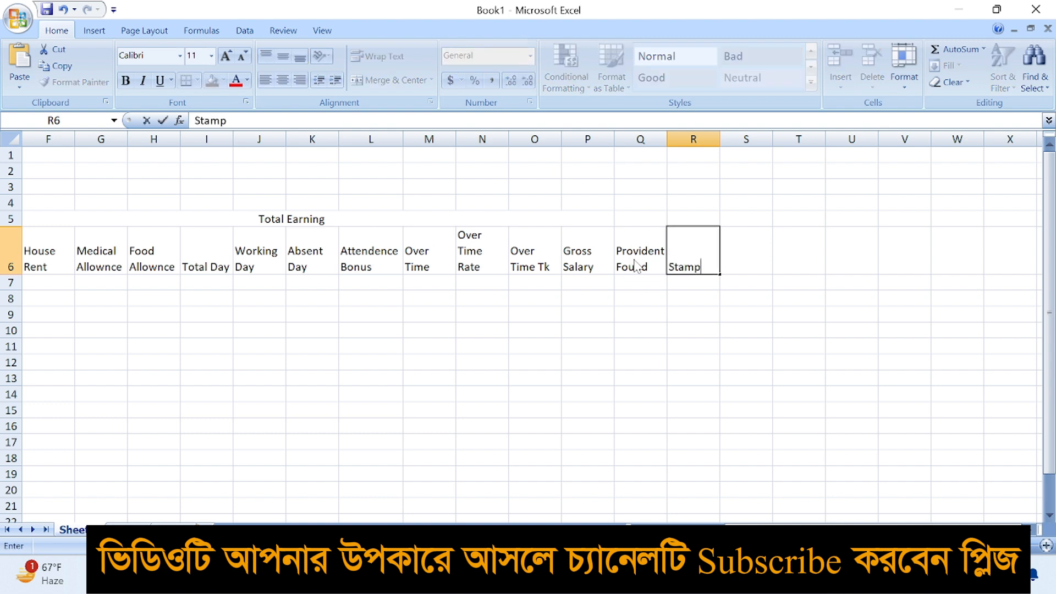
key(Tab)
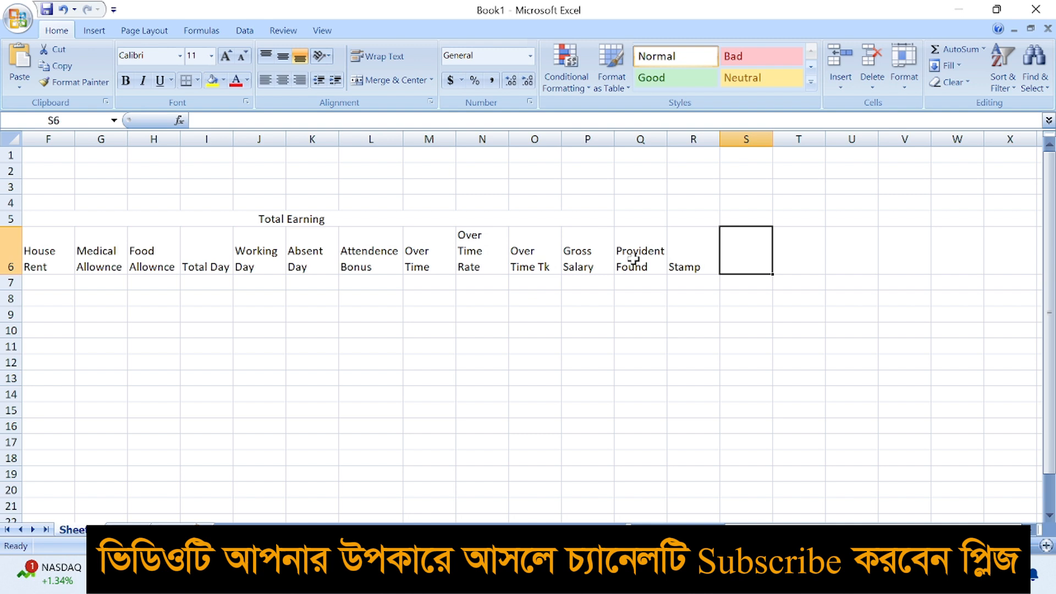
text(Ab)
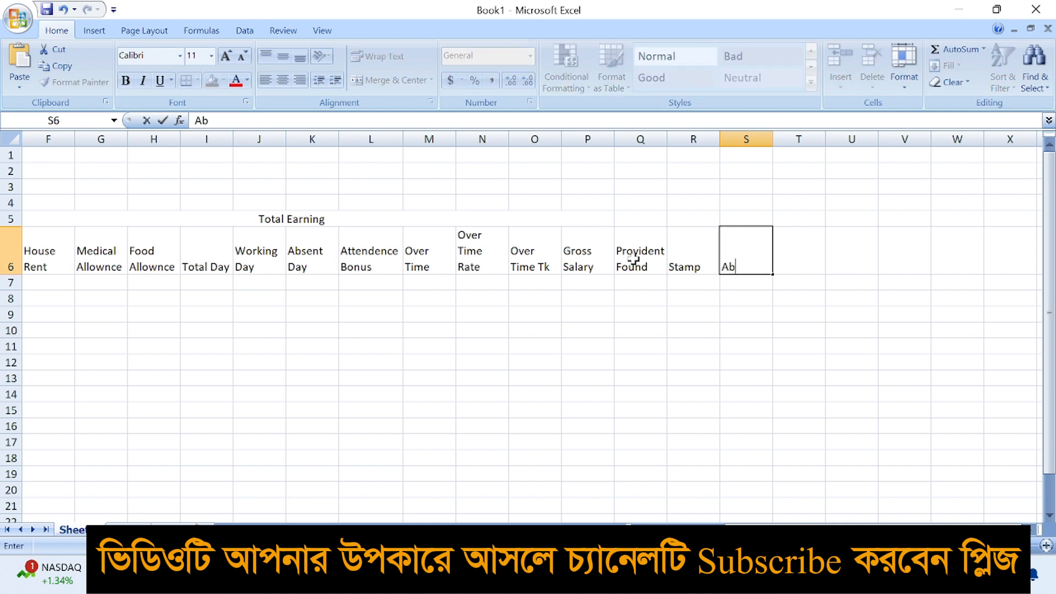
text(sent Detuction)
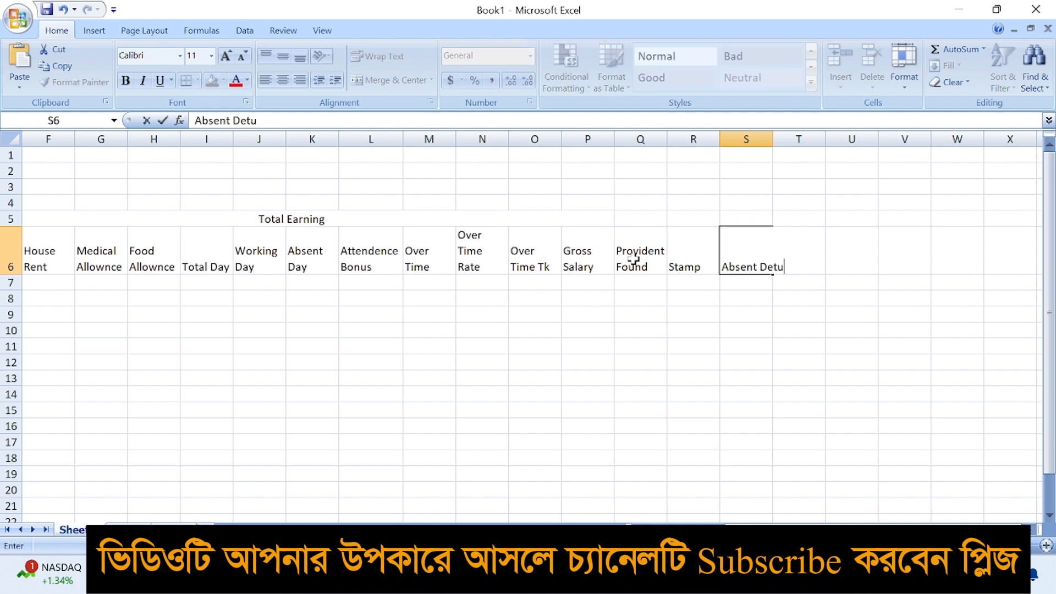
key(Tab)
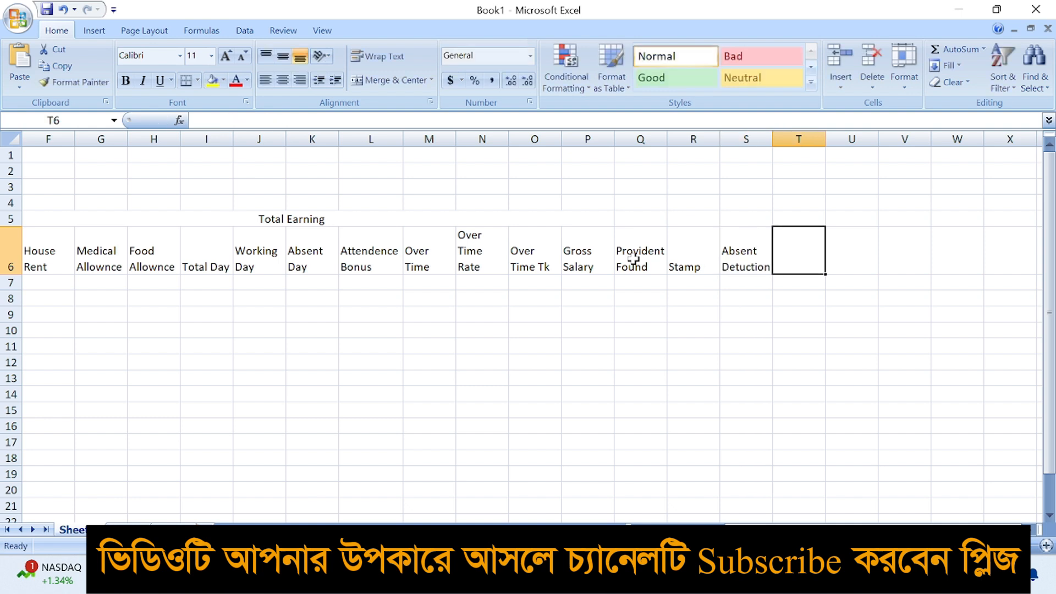
text(Ad)
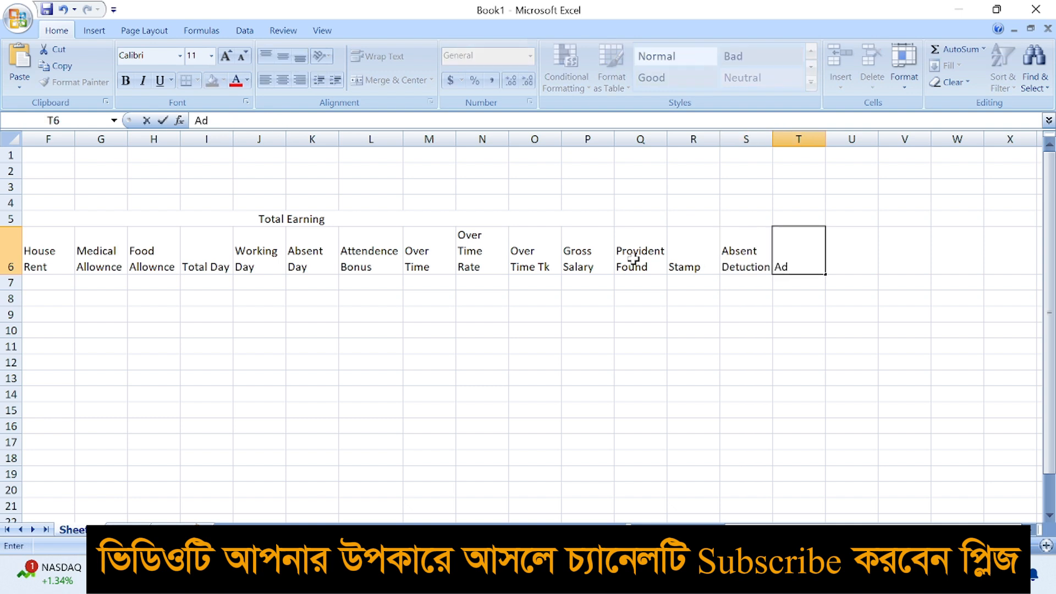
text(vance)
key(Tab)
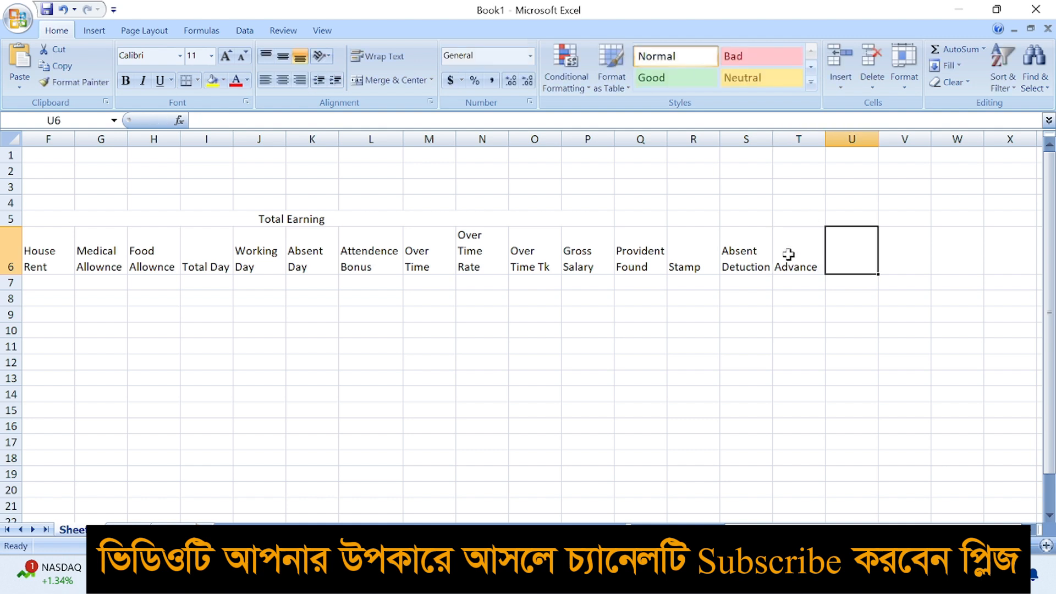
Make T6 read Advance Detuction on two lines, then add Neet Salary and Signature in U6:V6
double_click(808, 264)
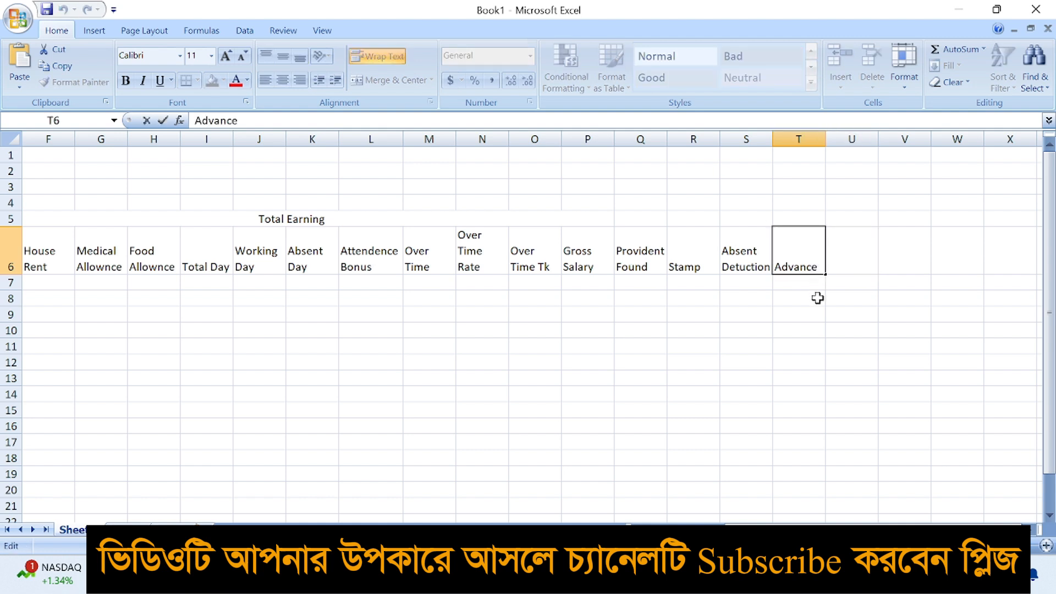
key(alt)
key(alt+Return)
text(Detuction)
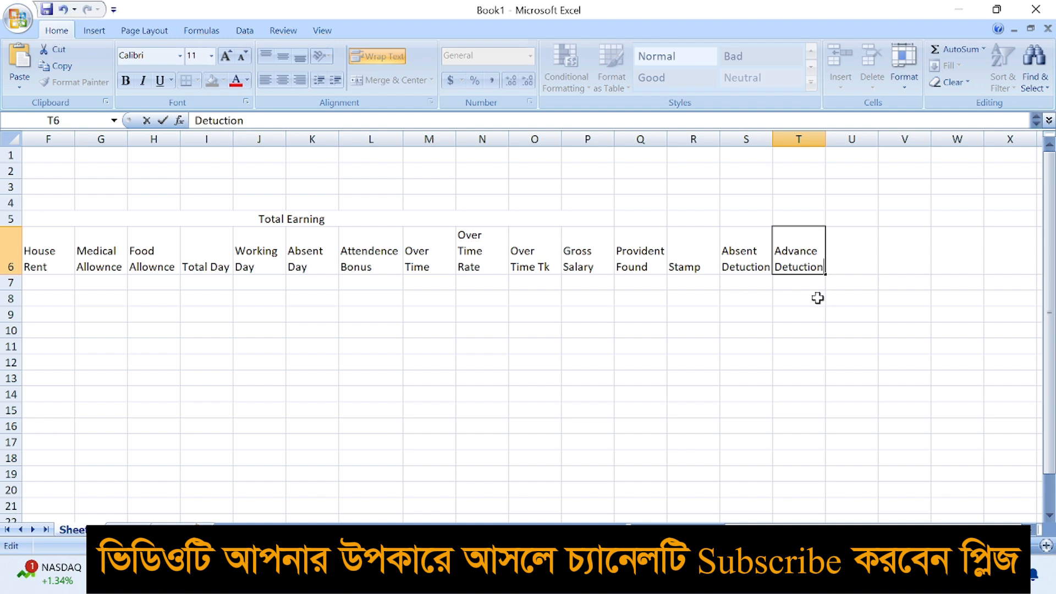
key(Tab)
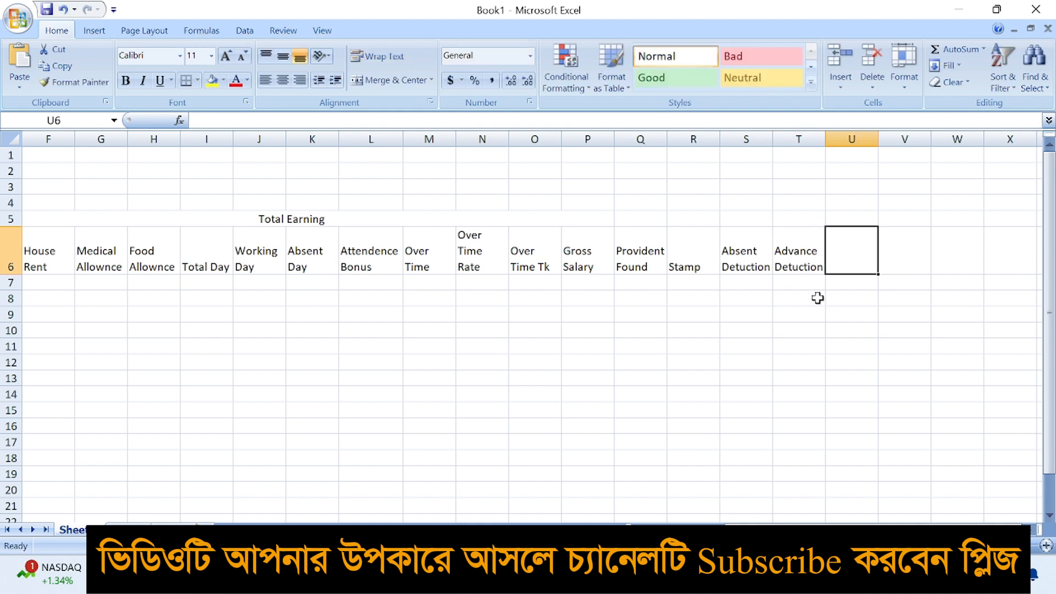
text(N)
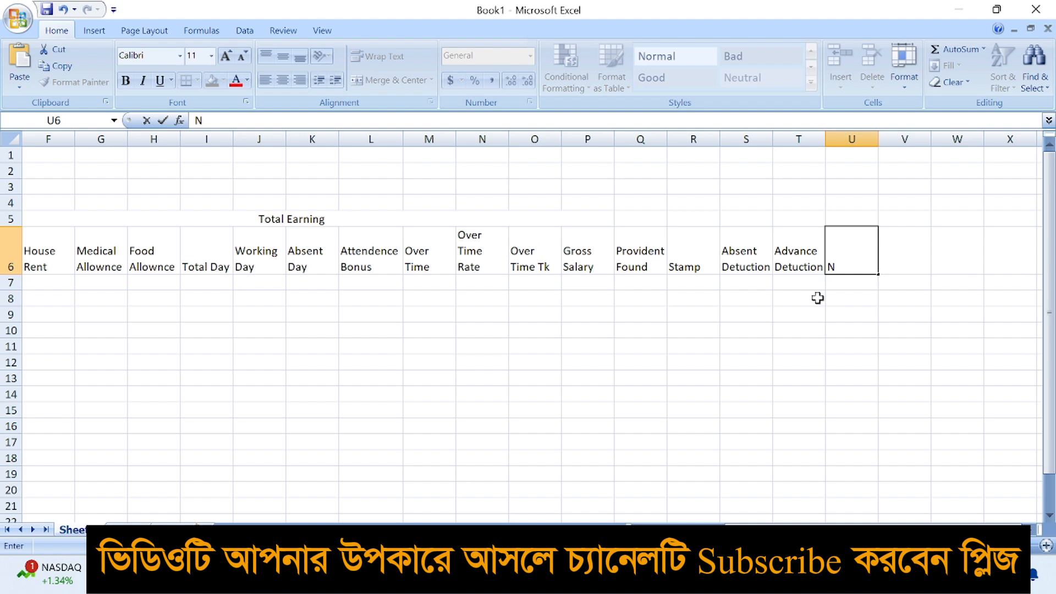
text(eet Salary)
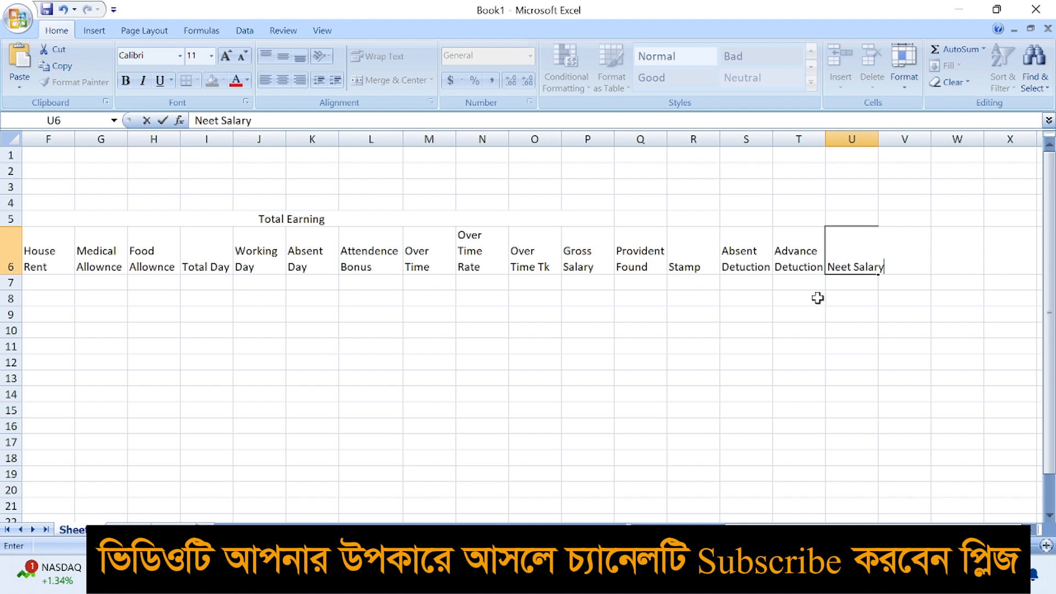
key(Tab)
text(Signature)
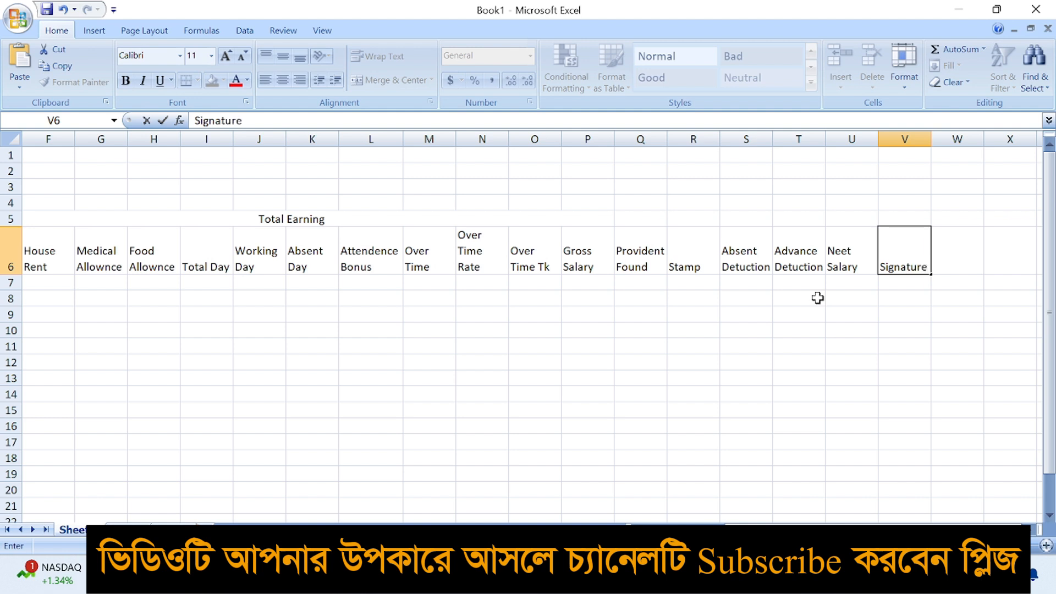
click(799, 345)
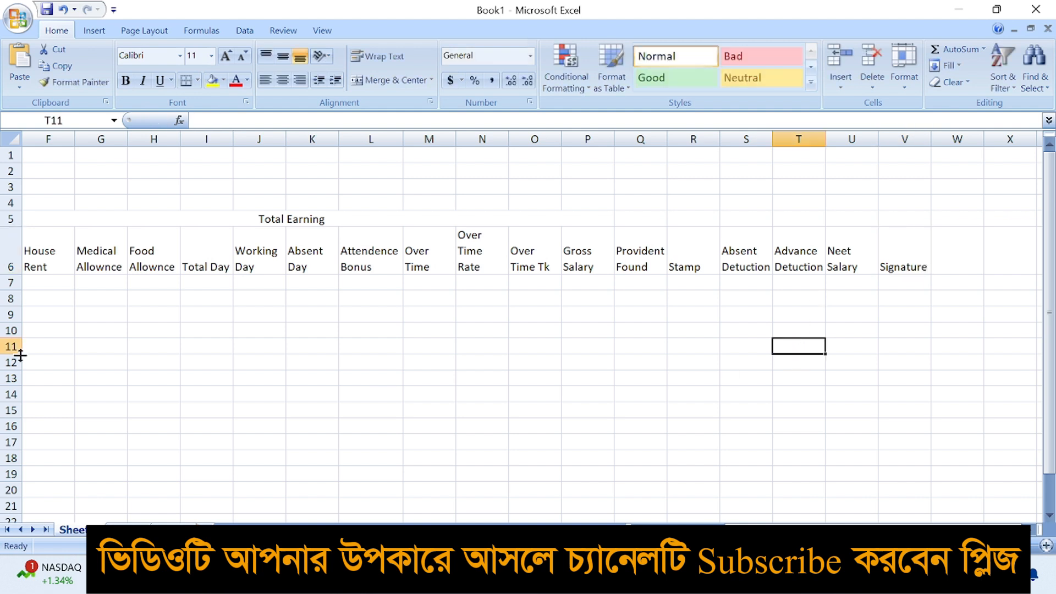
Enter '01 and '02 in A7:A8 and fill the serials 01–10 down to A16
drag(721, 523, 712, 523)
click(304, 424)
click(46, 283)
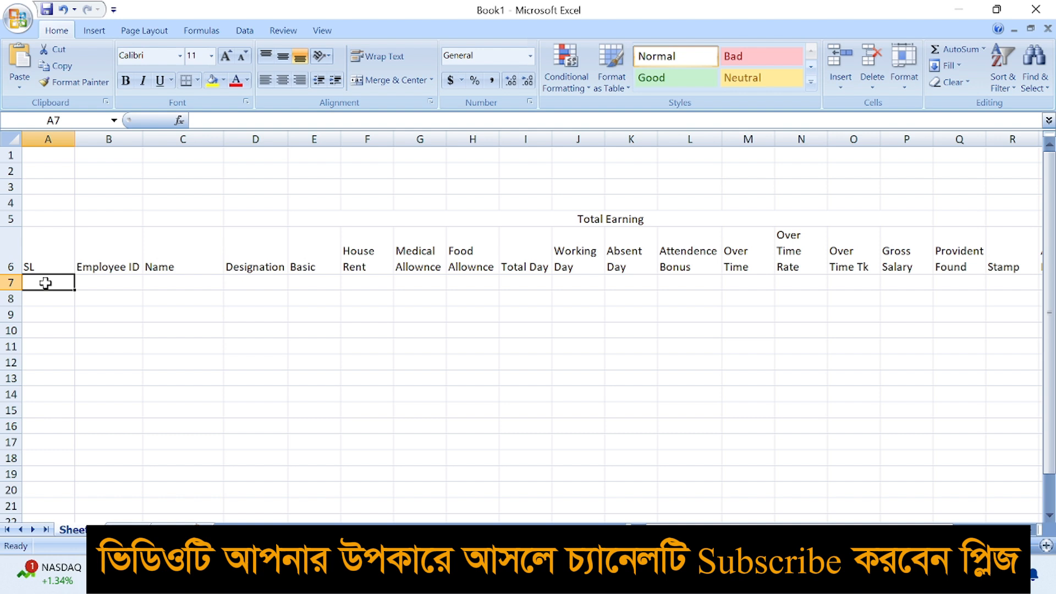
text('0)
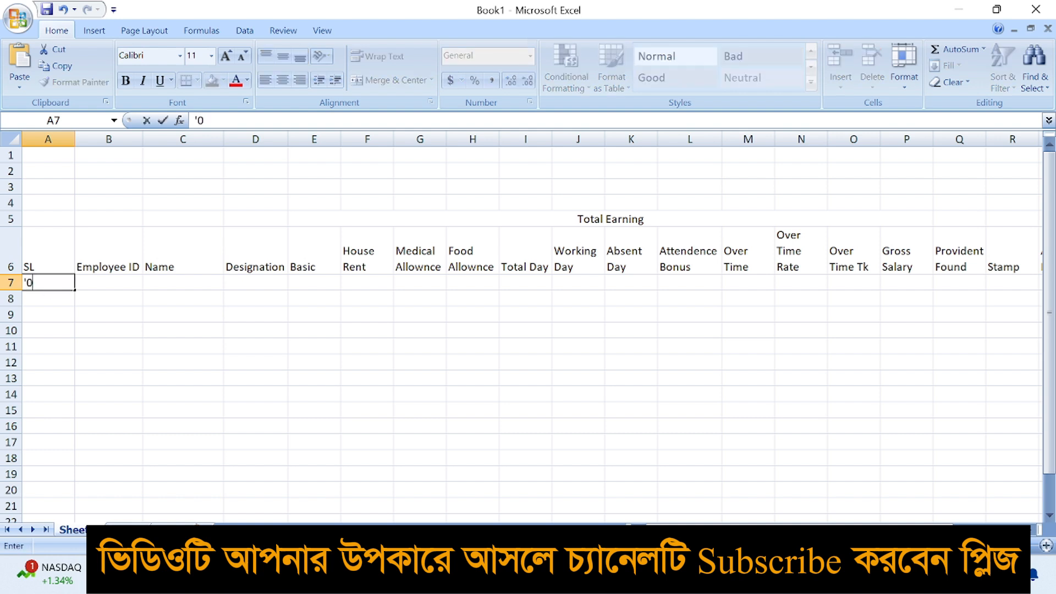
text(1)
key(Return)
text('02\)
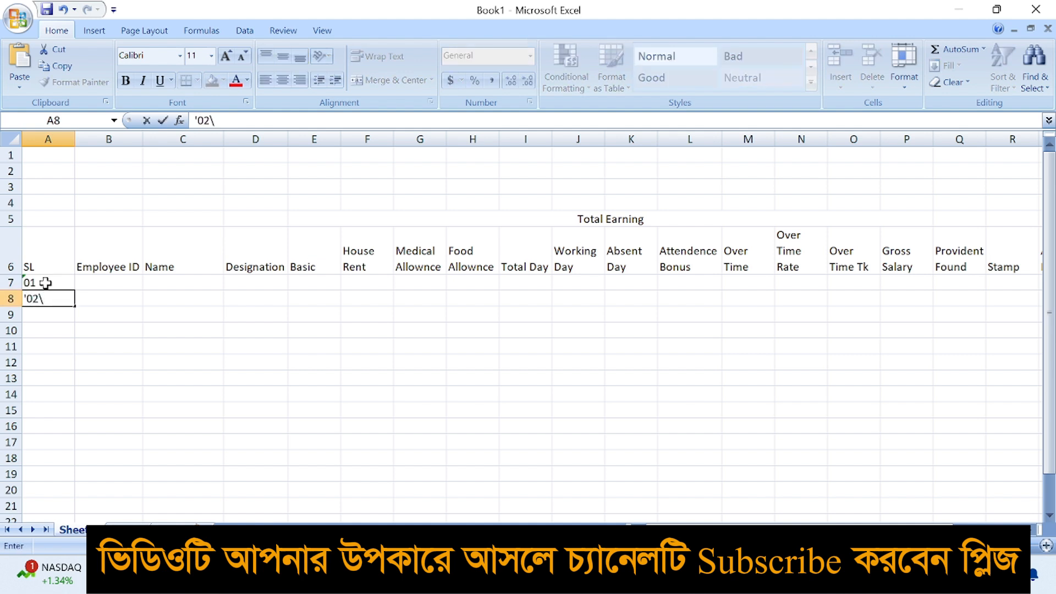
key(BackSpace)
key(Return)
drag(44, 282, 76, 426)
click(110, 362)
click(118, 283)
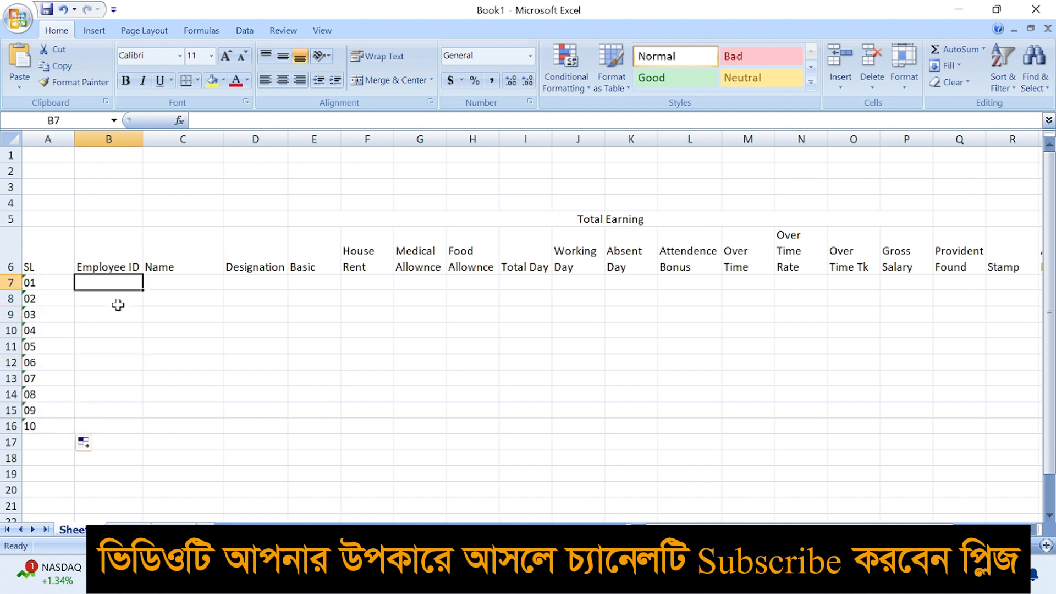
Enter the first two employee IDs in B7:B8 and fill SH-0001 to SH-0010 down to B16
text(DH)
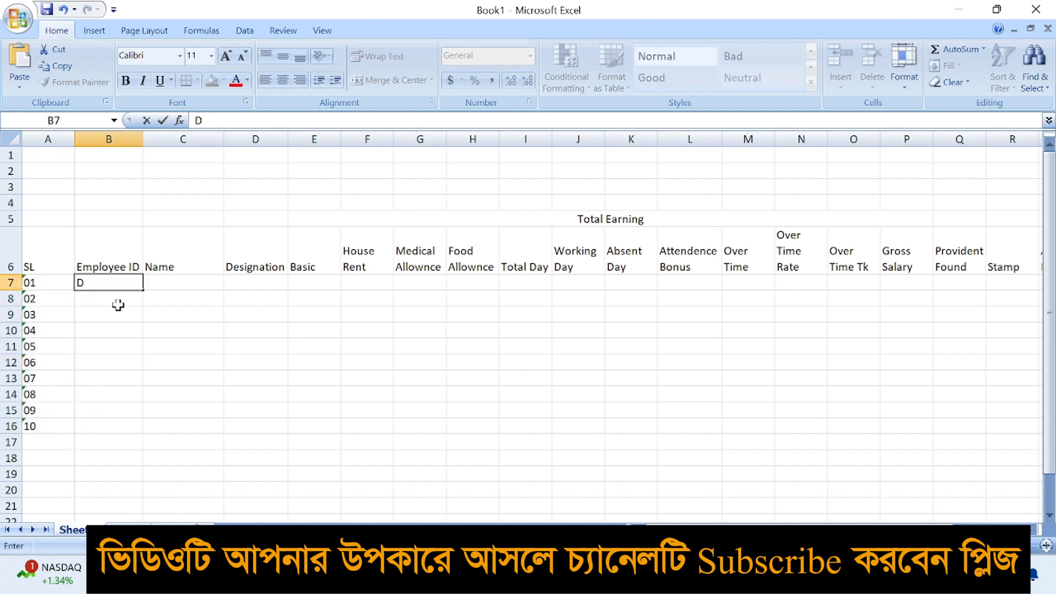
key(BackSpace)
key(BackSpace)
text(SH)
text(000)
click(118, 303)
click(116, 283)
click(118, 298)
text(SH-002)
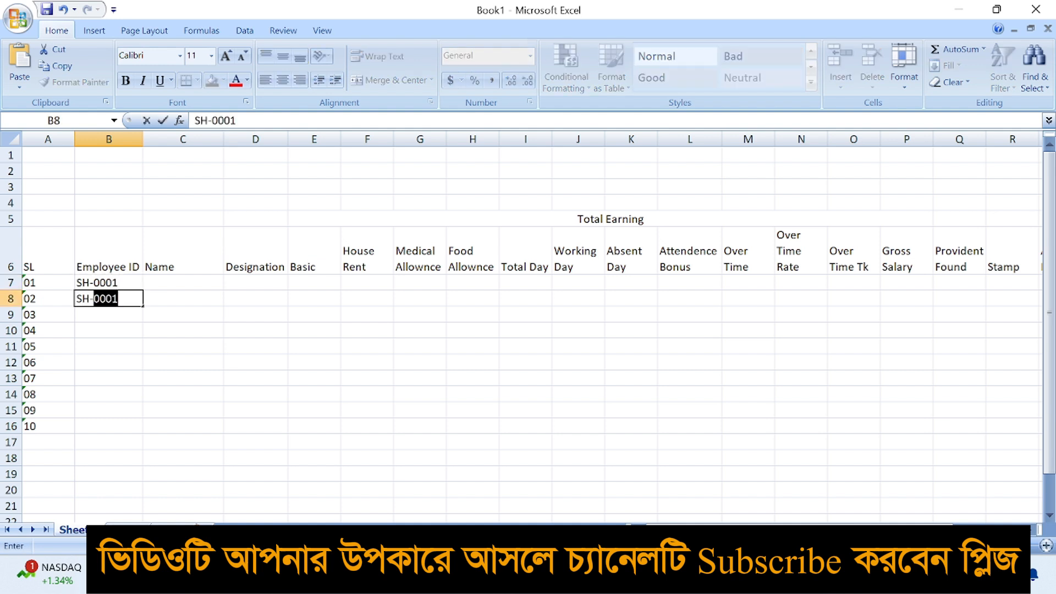
text(02)
click(115, 330)
drag(121, 283, 142, 432)
click(317, 443)
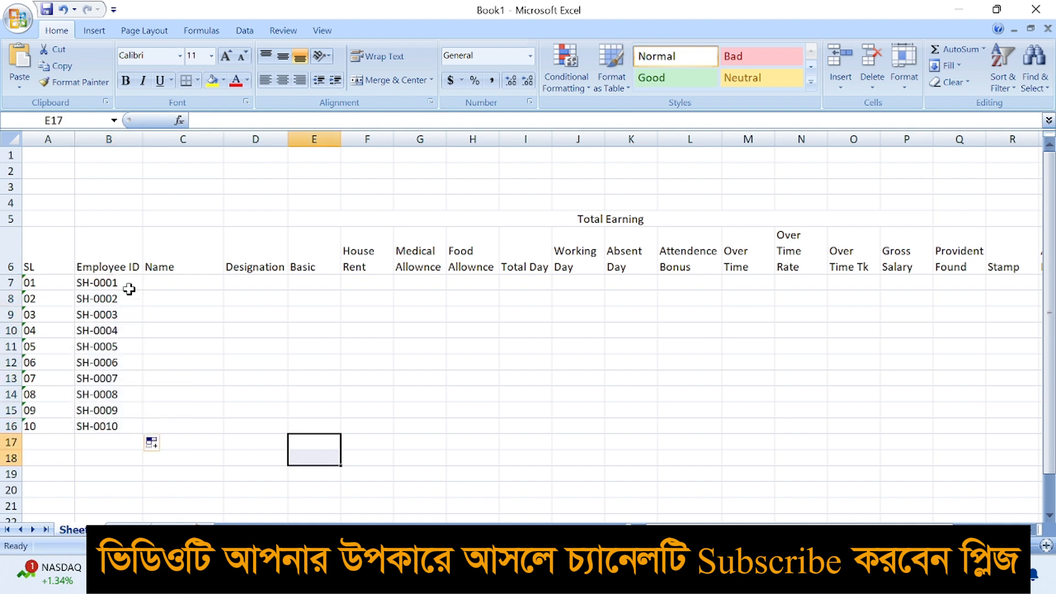
click(170, 281)
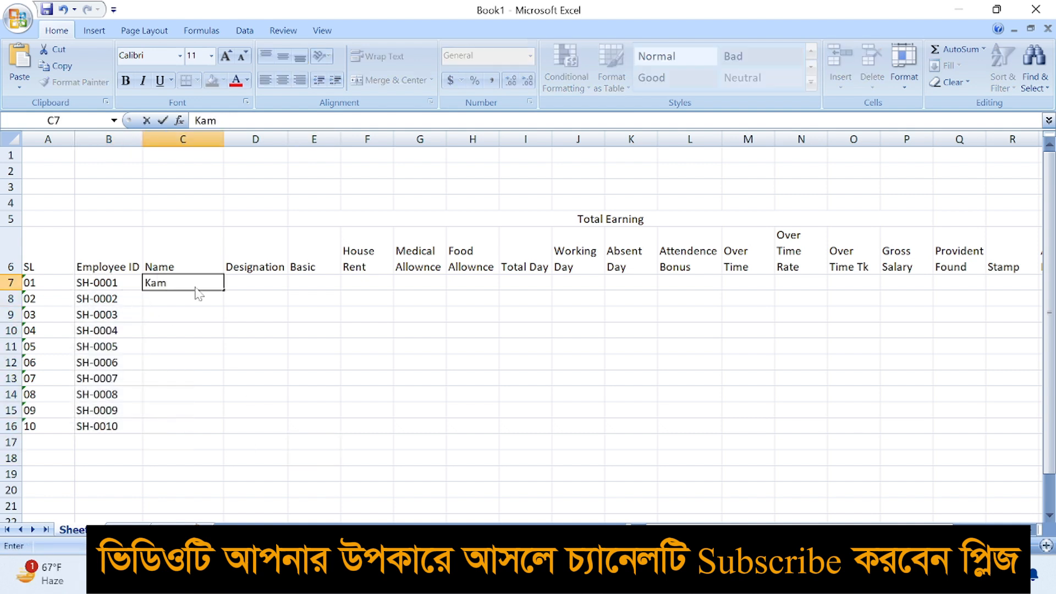
Enter the first five employees' full names in C7:C11
key(Return)
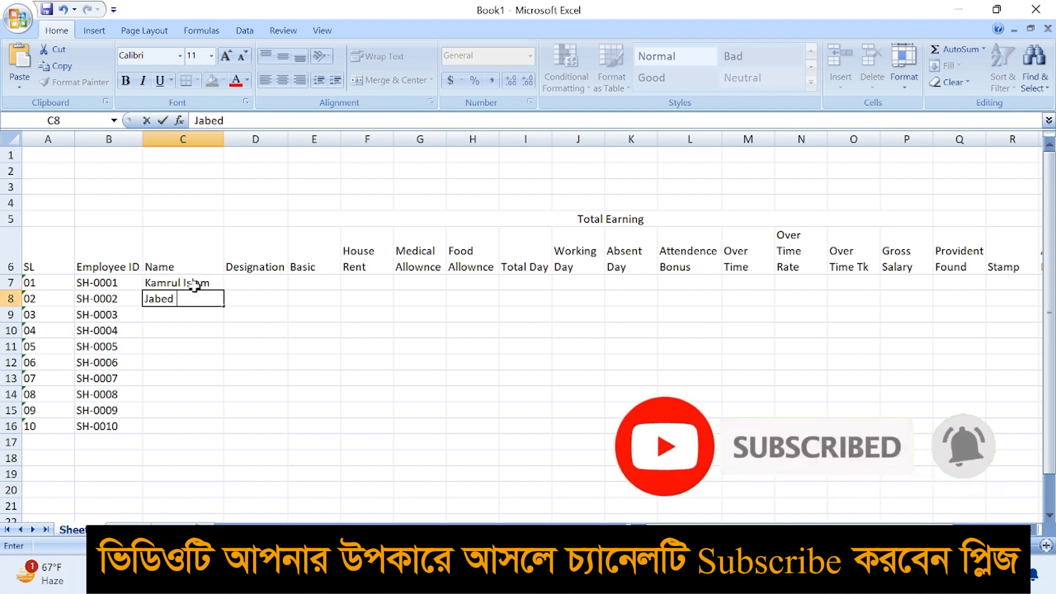
key(Return)
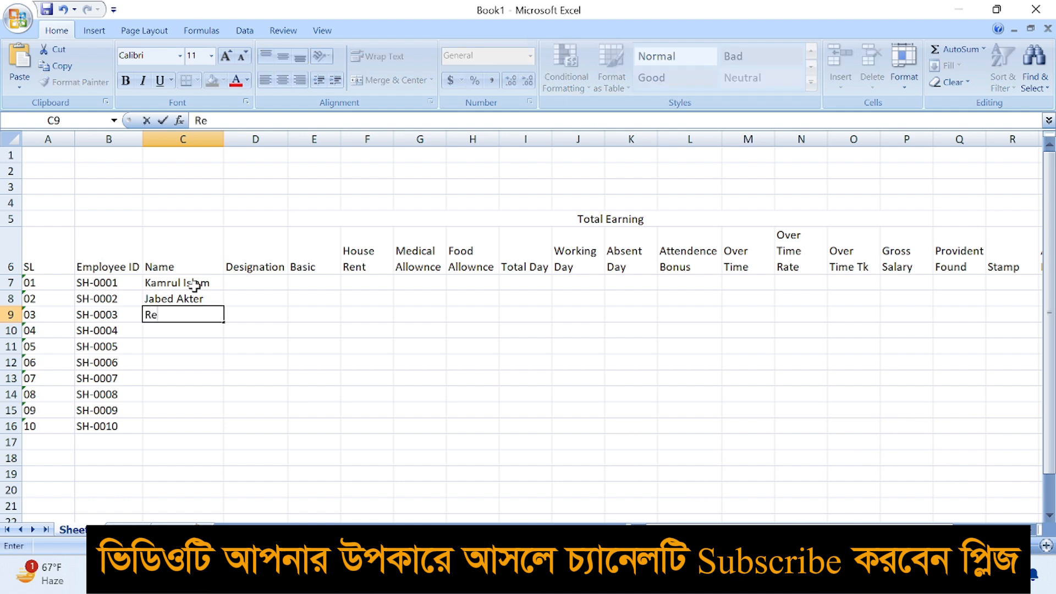
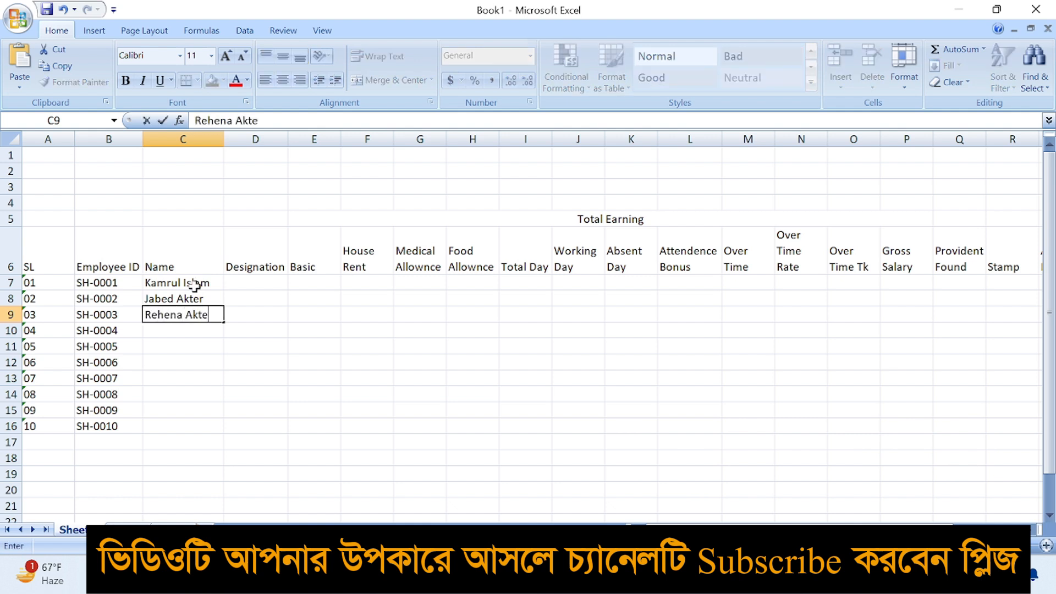
key(Return)
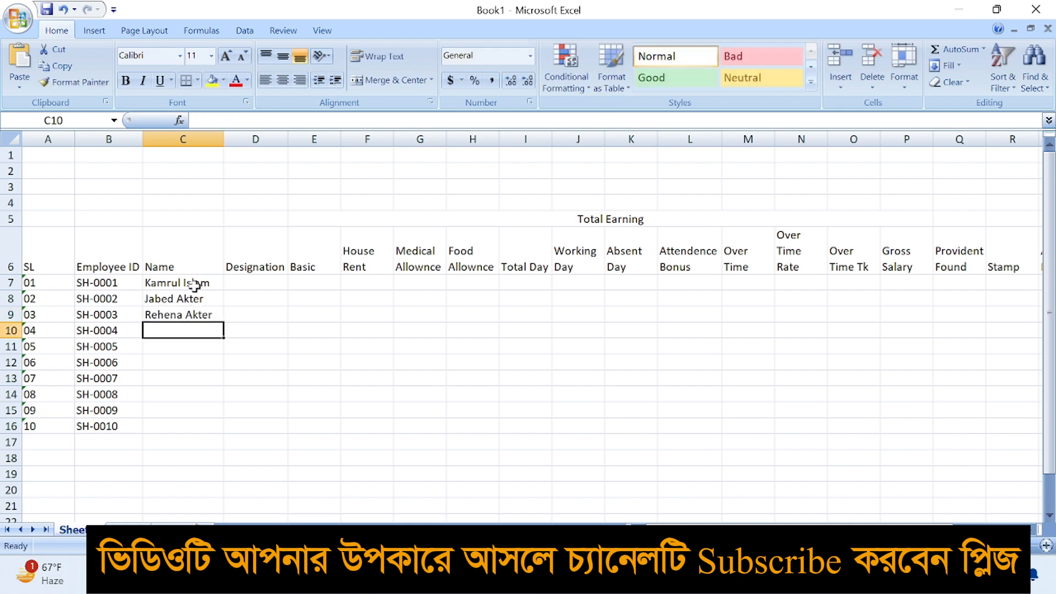
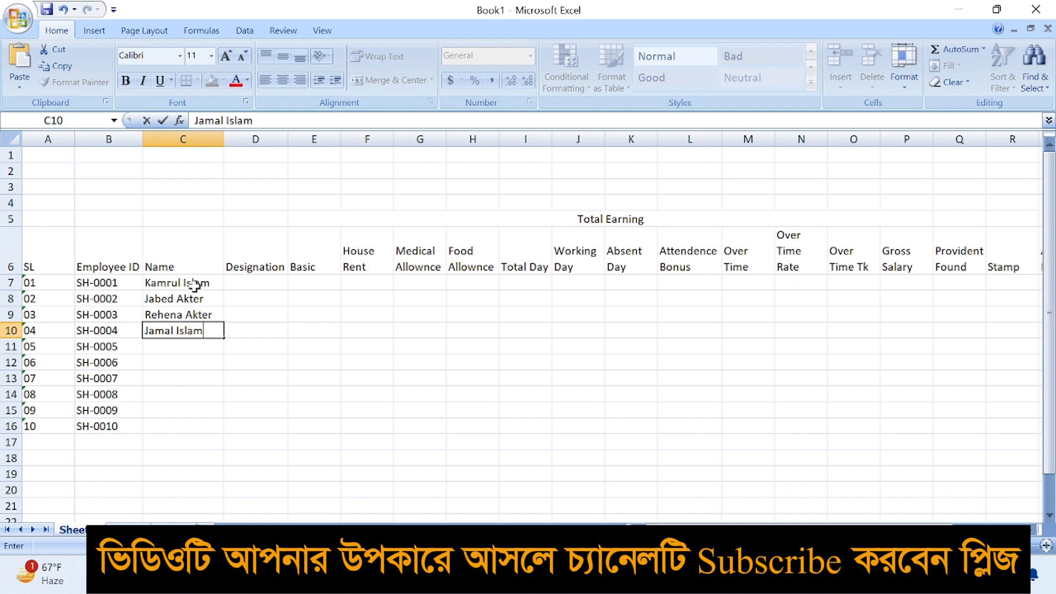
key(Return)
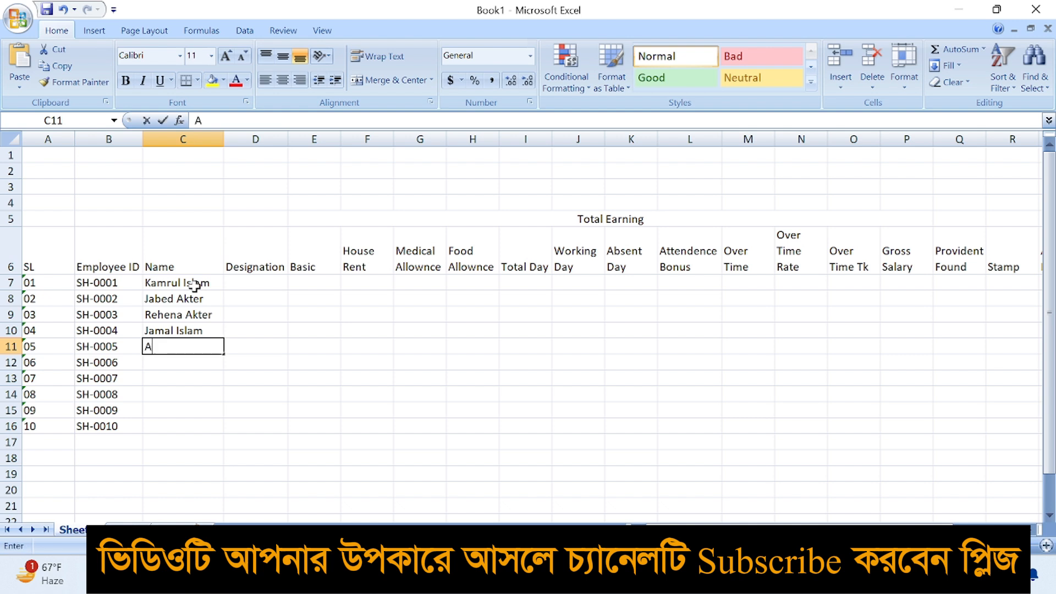
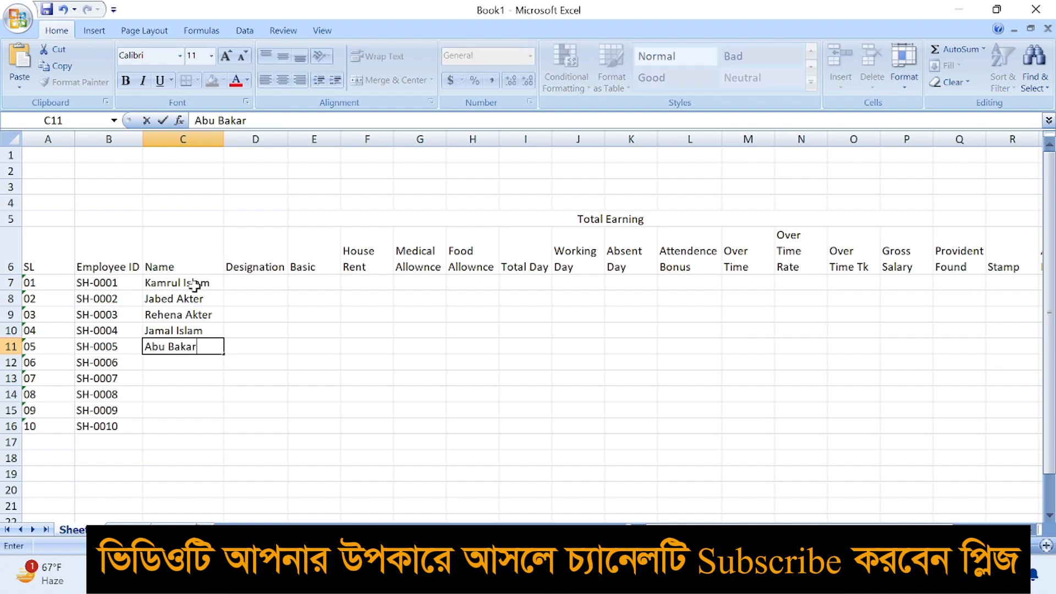
key(Return)
Enter the remaining five employees' full names in C12:C16
key(Return)
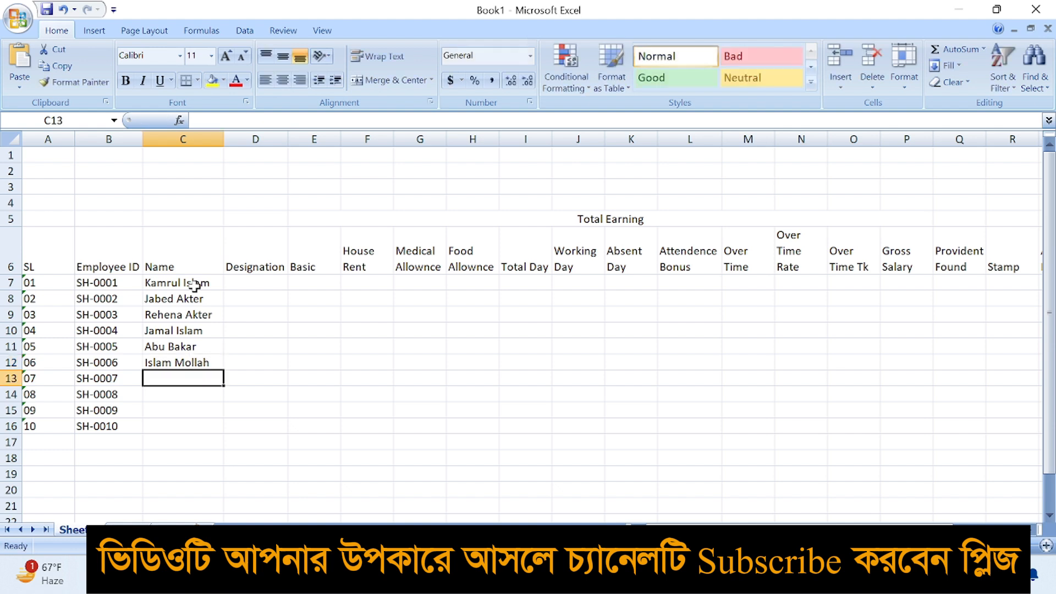
key(Return)
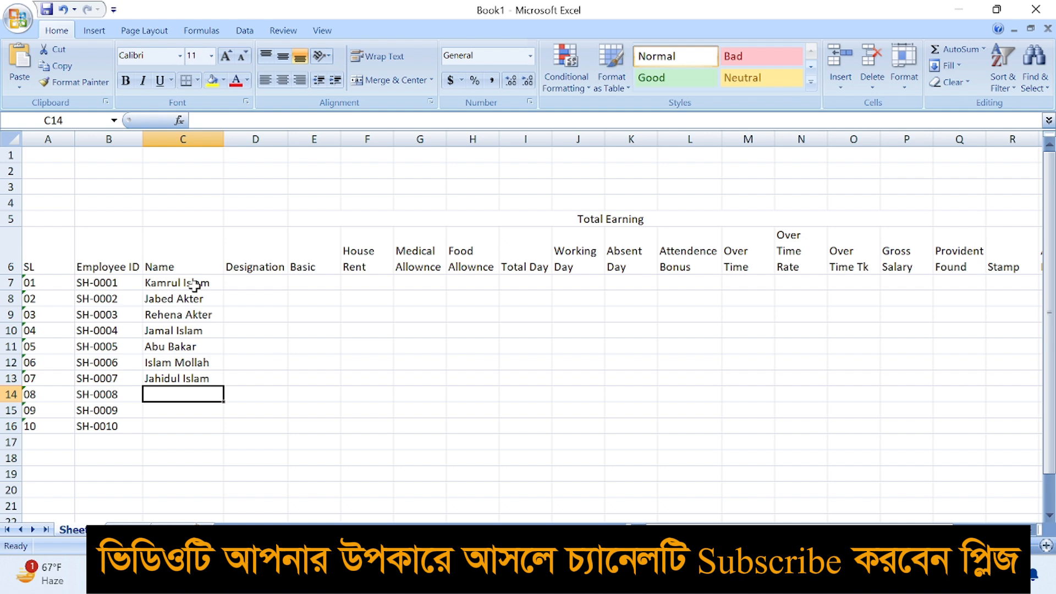
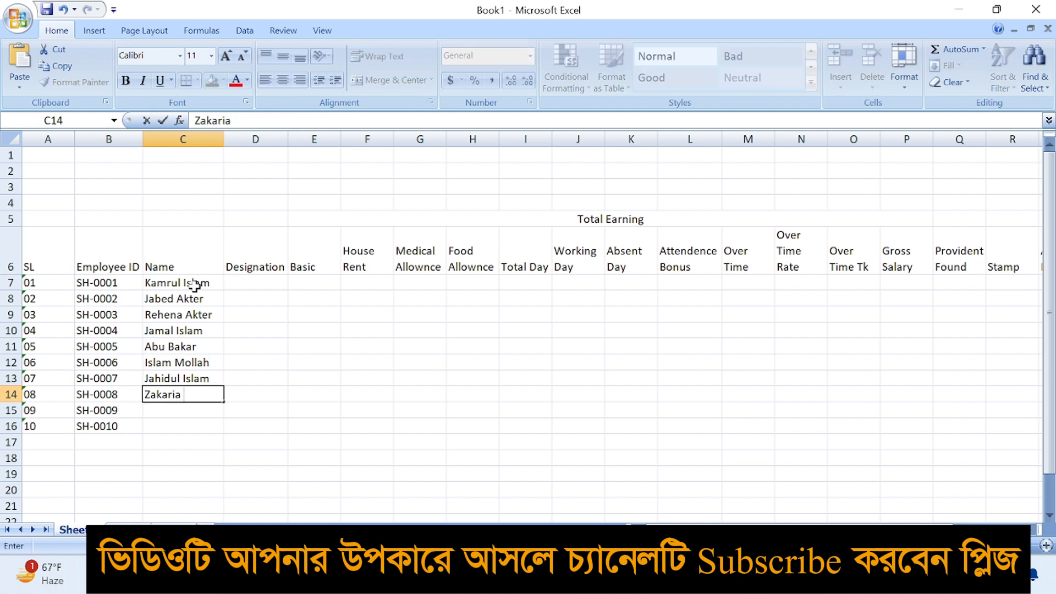
key(Return)
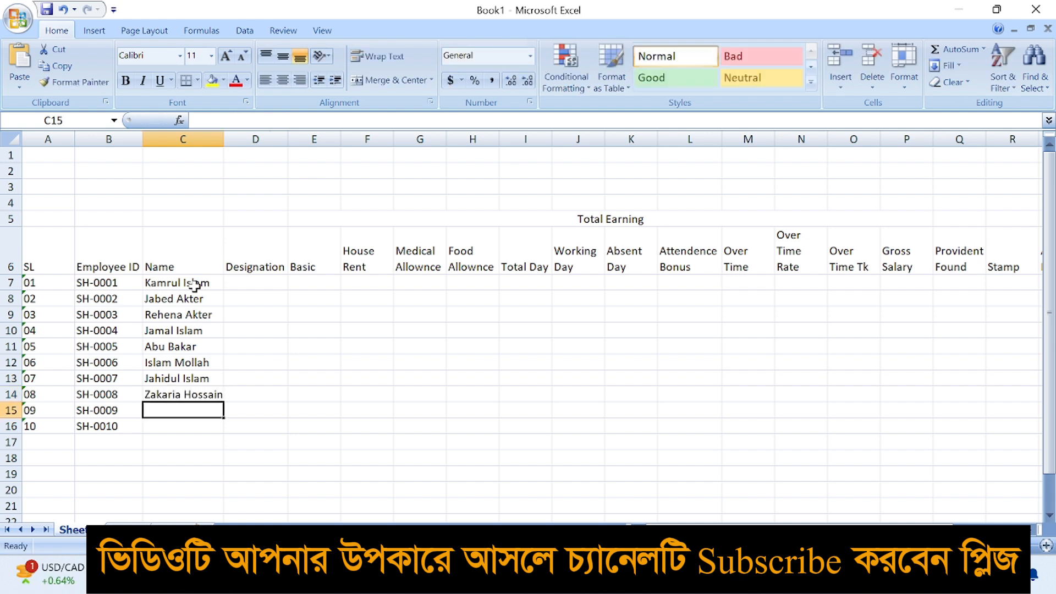
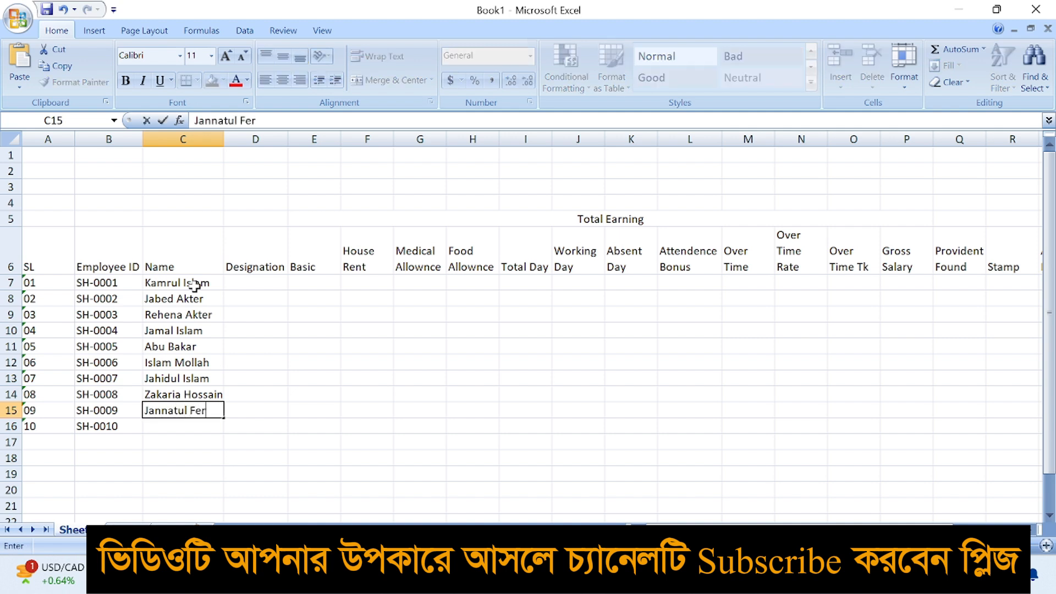
key(Return)
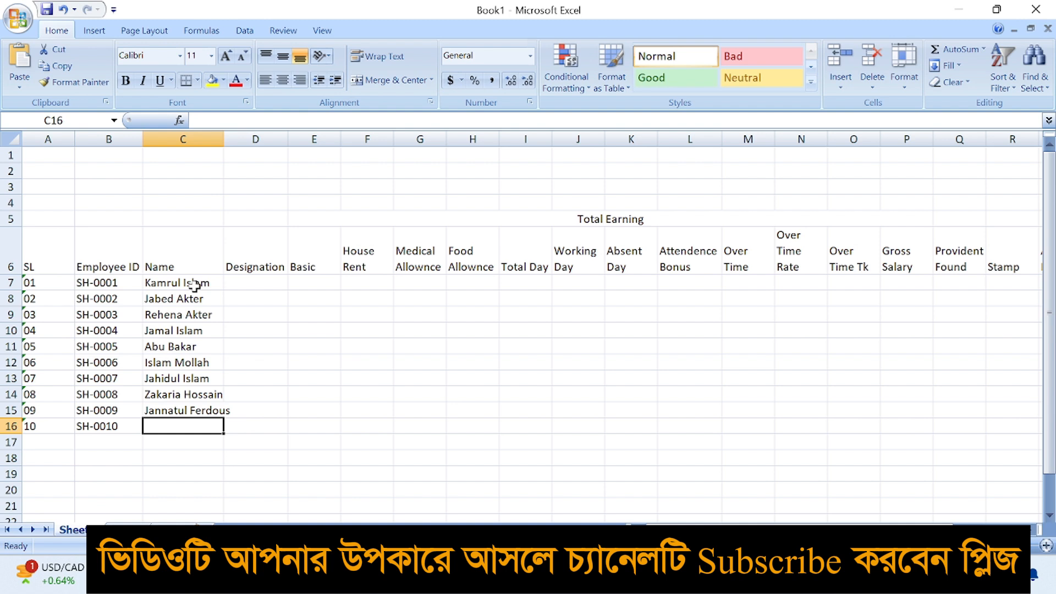
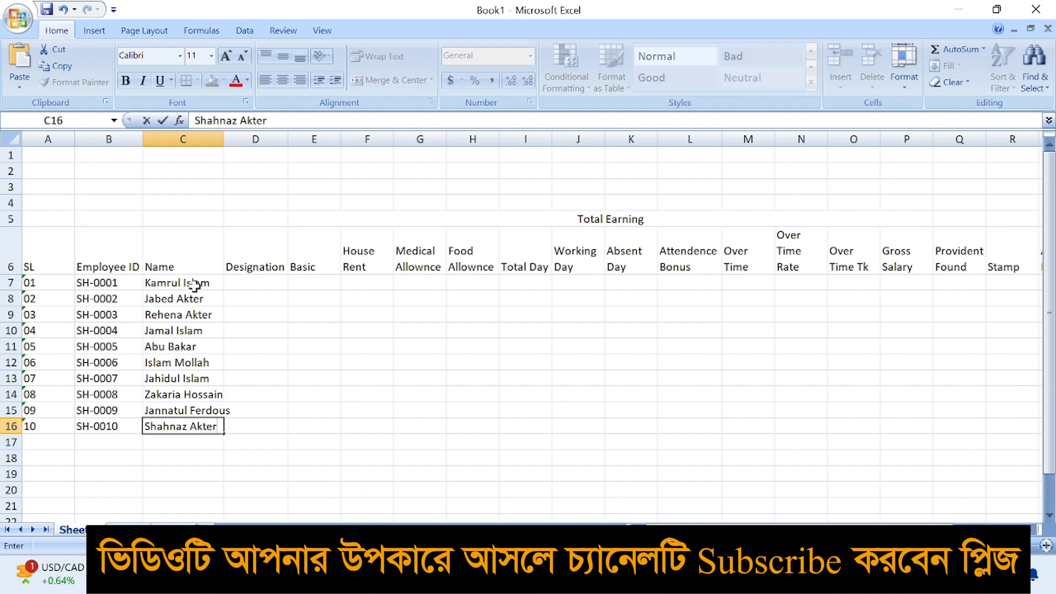
key(Tab)
key(Up)
key(Up)
key(Up)
key(Up)
key(Up)
key(Up)
key(Up)
key(Up)
key(Up)
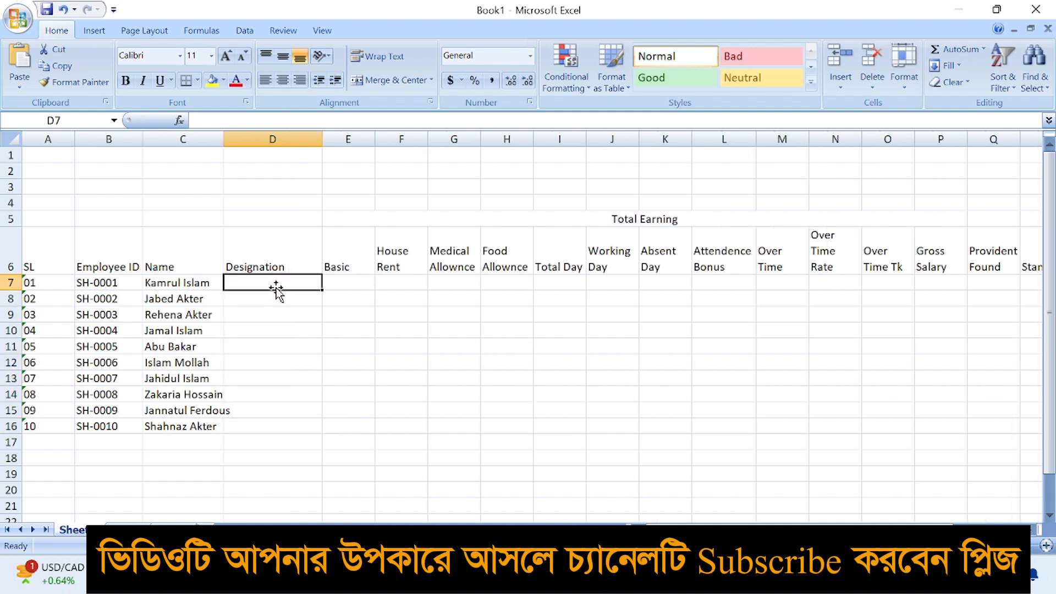
Enter Machine Operator and Helper as the first two designations
text(Machine Operator)
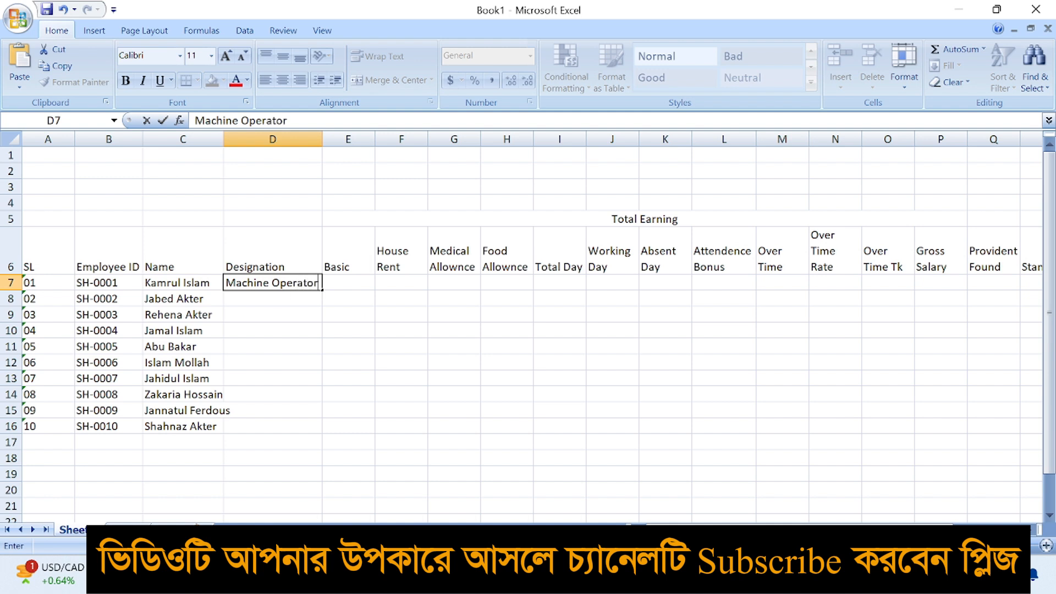
key(Return)
text(Helper)
key(Return)
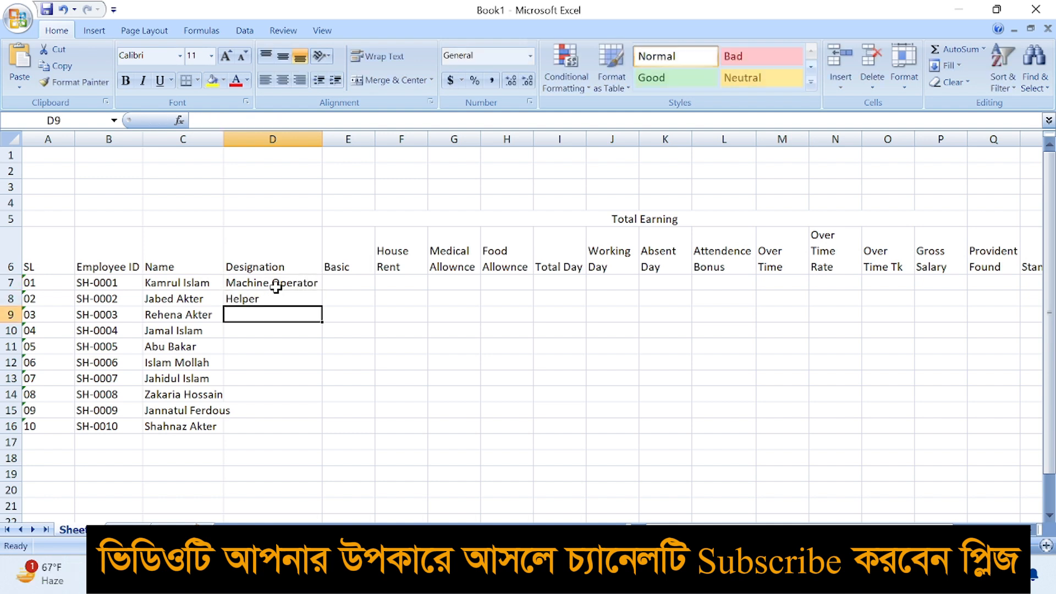
Copy Machine Operator into rows 10–12 and Helper into the third and seventh employees' designations
click(275, 286)
key(ctrl+c)
drag(273, 330, 272, 356)
key(ctrl+v)
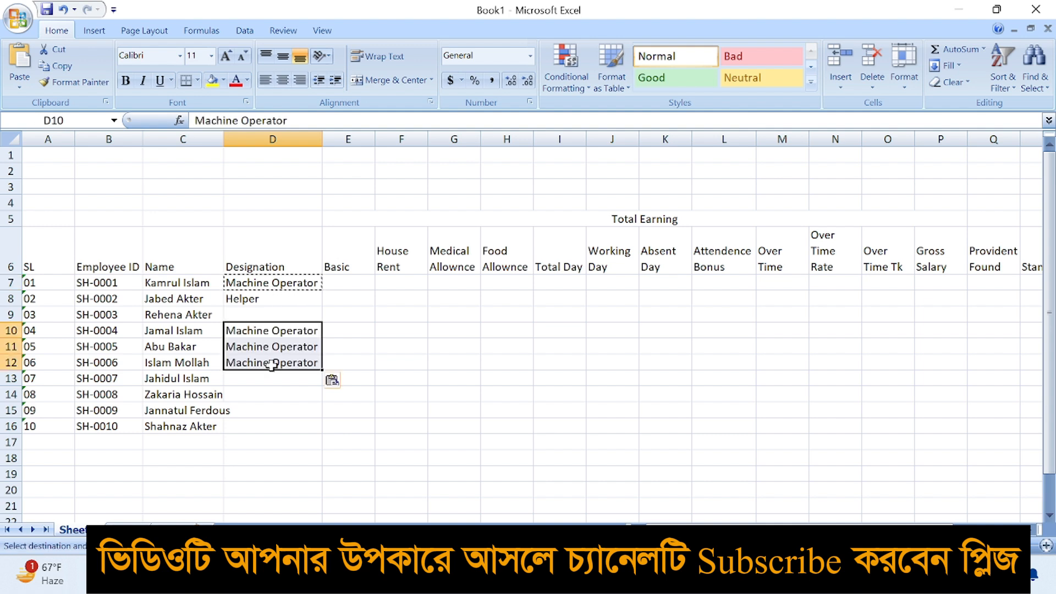
click(264, 303)
key(ctrl+c)
click(264, 314)
key(ctrl+v)
click(263, 380)
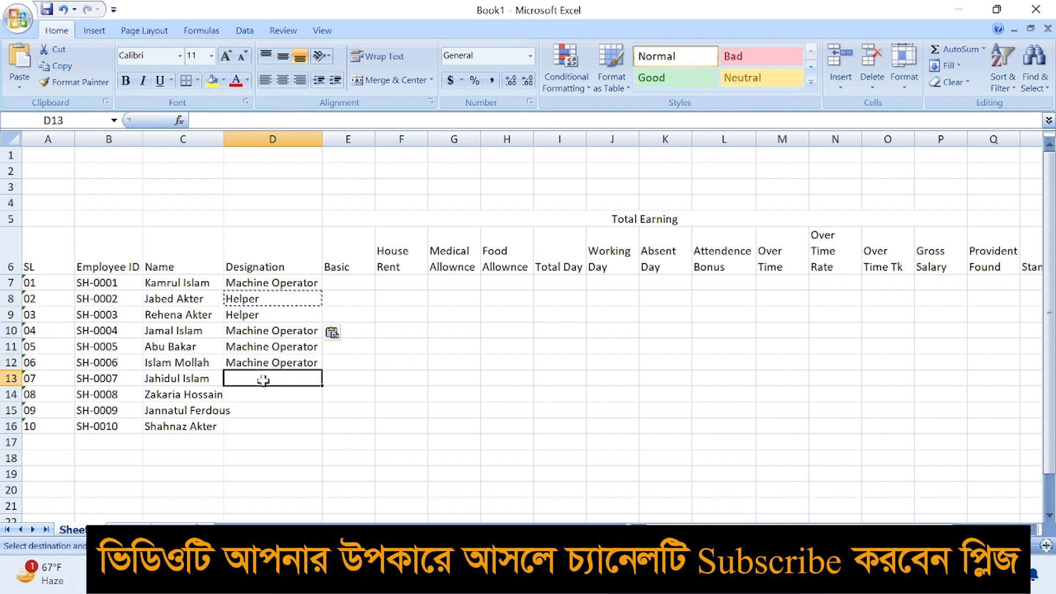
key(ctrl+v)
Enter Linechief as the eighth employee's designation
click(267, 394)
text(Supe)
key(BackSpace)
key(BackSpace)
key(BackSpace)
text(Linechi)
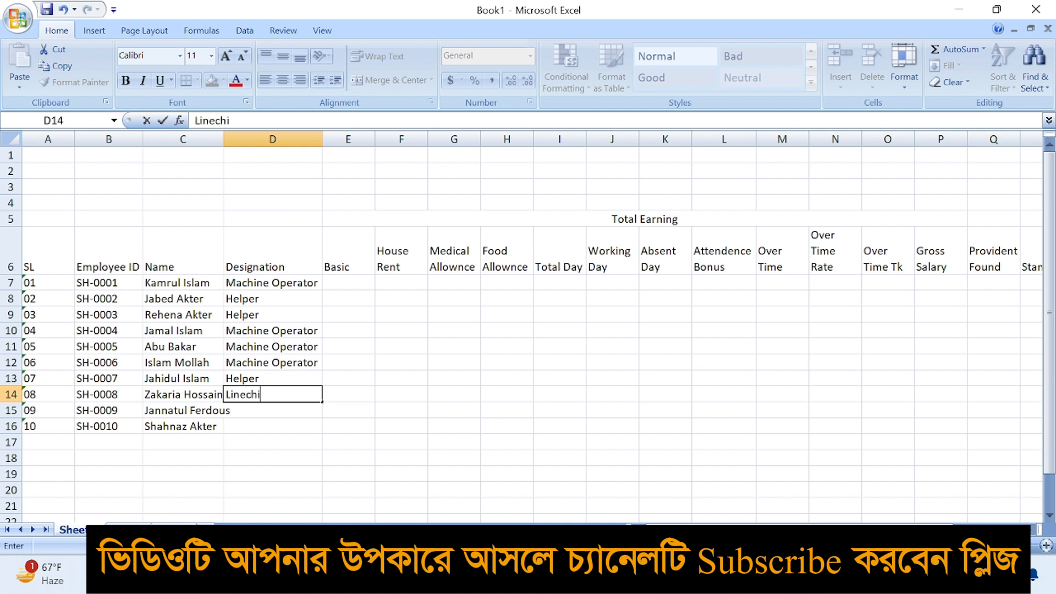
text(ef)
key(Return)
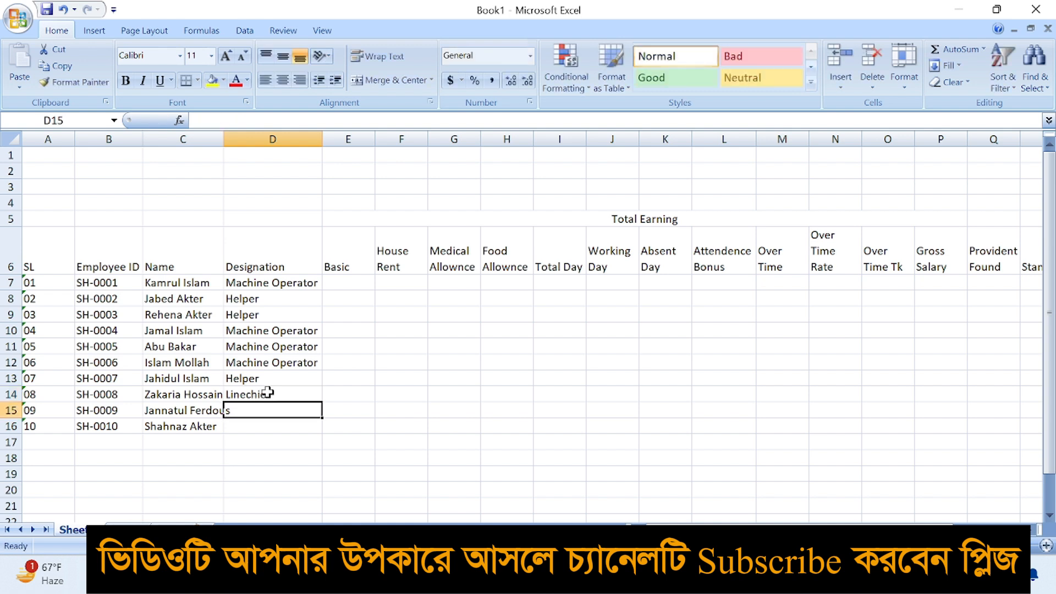
Enter Operator in D15 and Iron Man in D16
key(BackSpace)
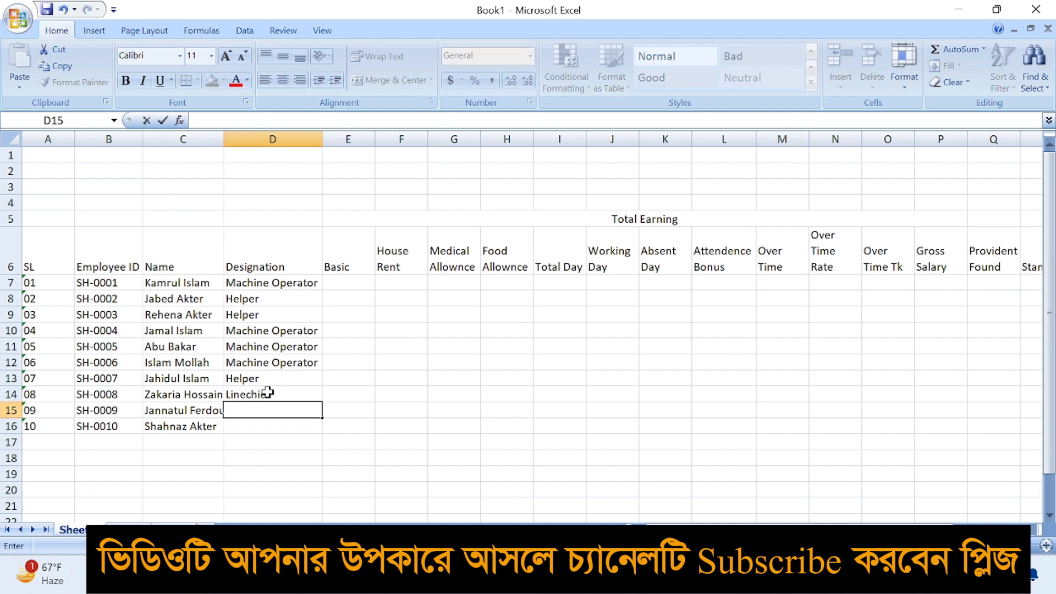
text(Operator)
key(Return)
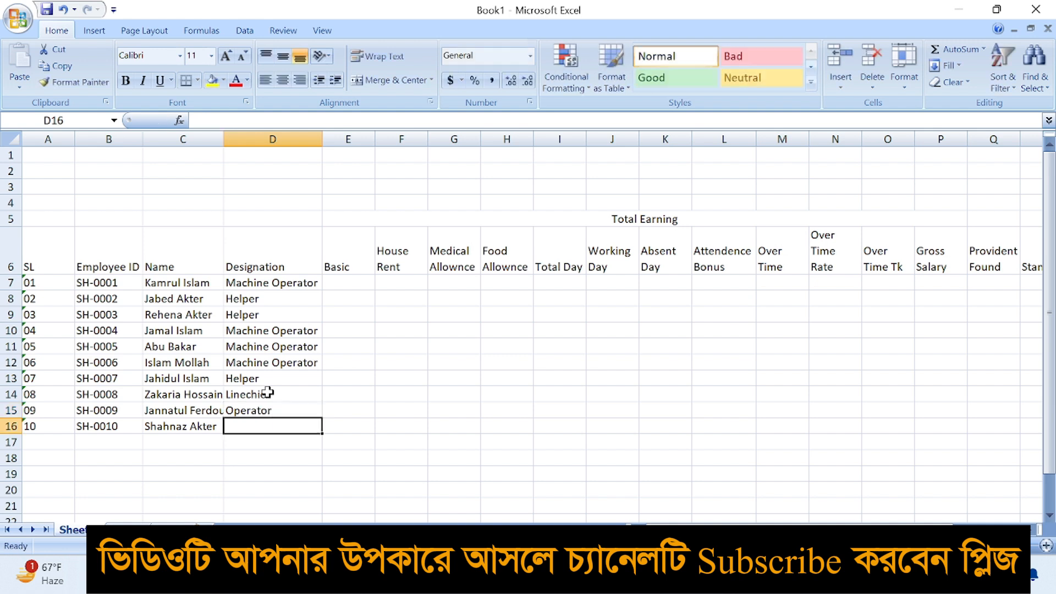
text(D)
key(BackSpace)
key(BackSpace)
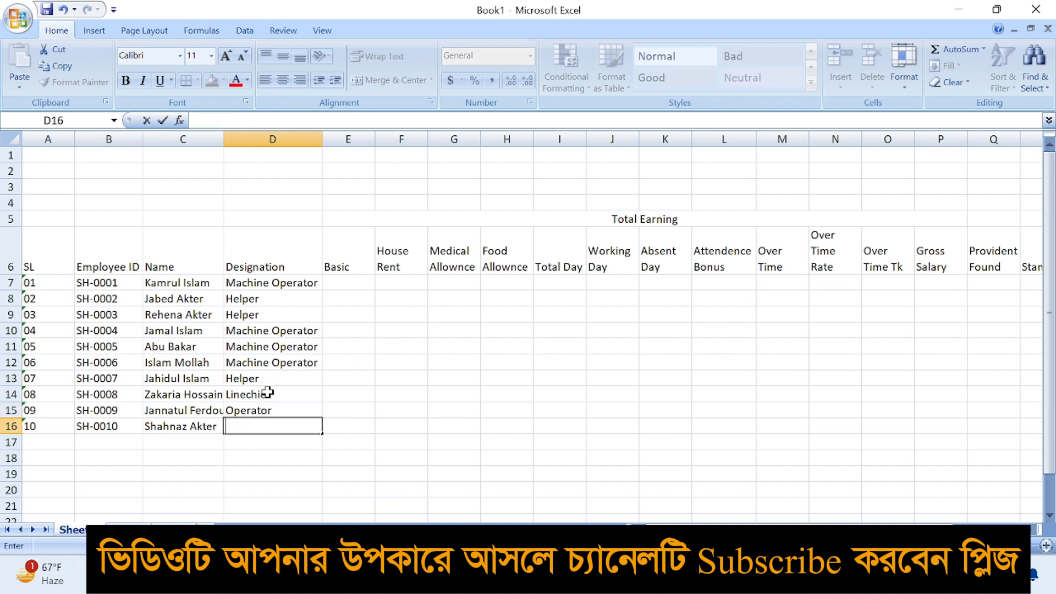
text(Fini)
key(BackSpace)
key(BackSpace)
key(BackSpace)
key(BackSpace)
text(Iron)
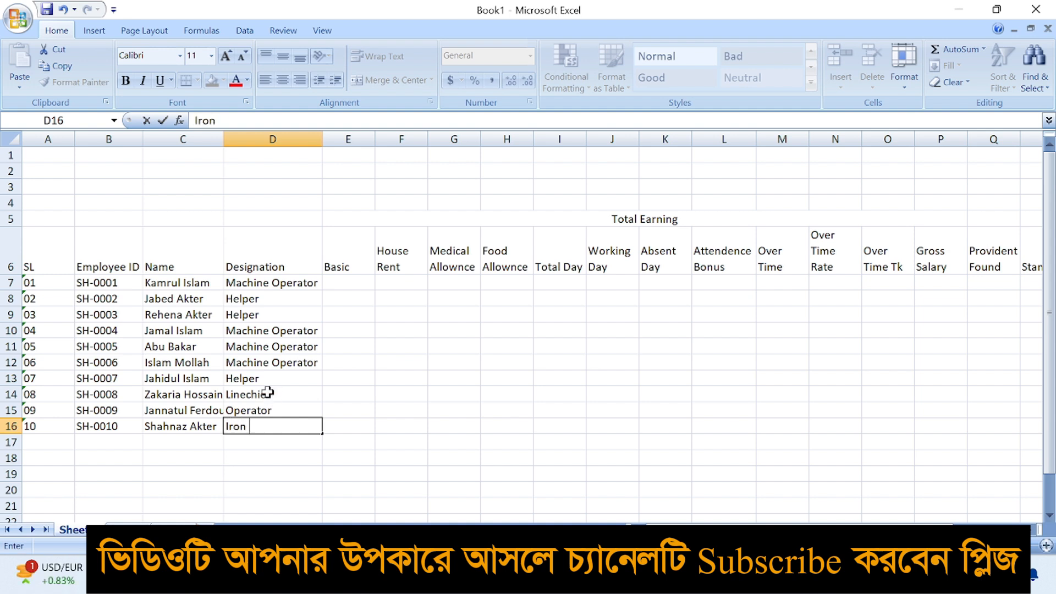
text( Man)
Enter basic salaries 9500, 7500, 7500, 9500 and 10000 in E7:E11
key(Tab)
key(Up)
key(Up)
key(Up)
key(Up)
key(Up)
key(Up)
key(Up)
key(Up)
key(Up)
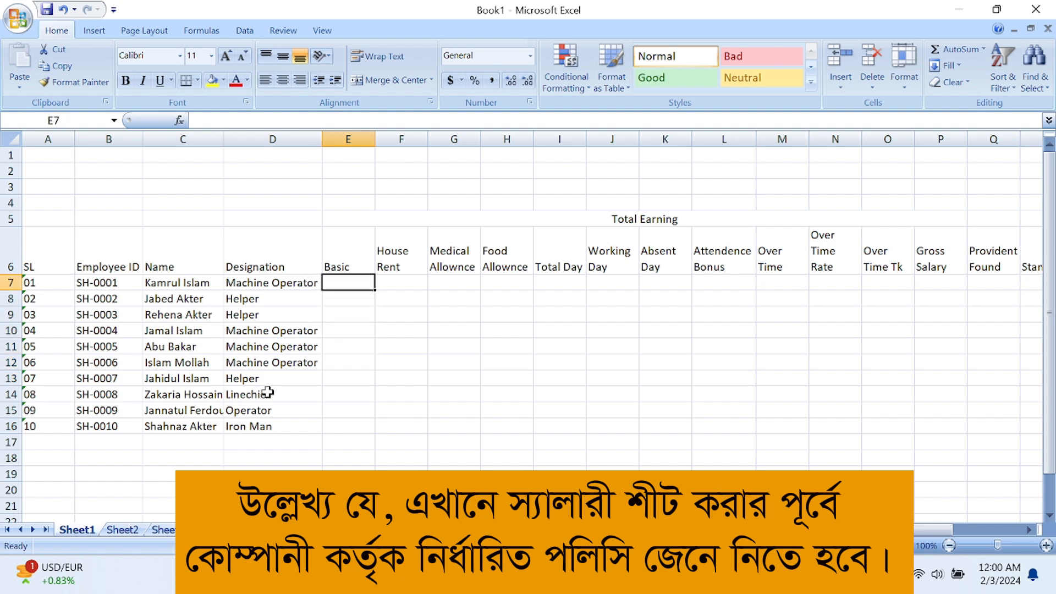
text(9500)
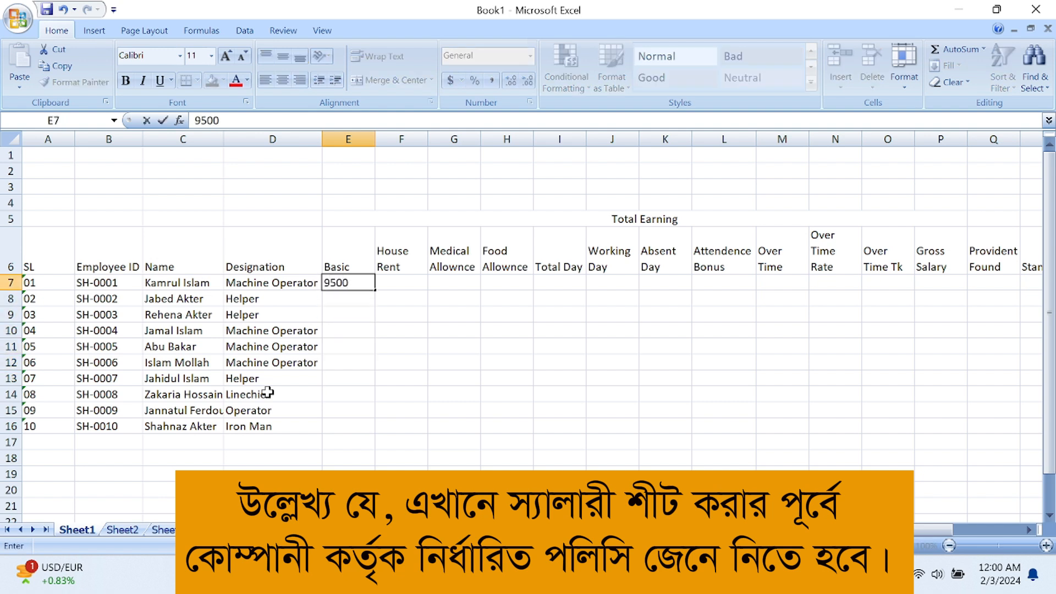
key(Return)
text(750)
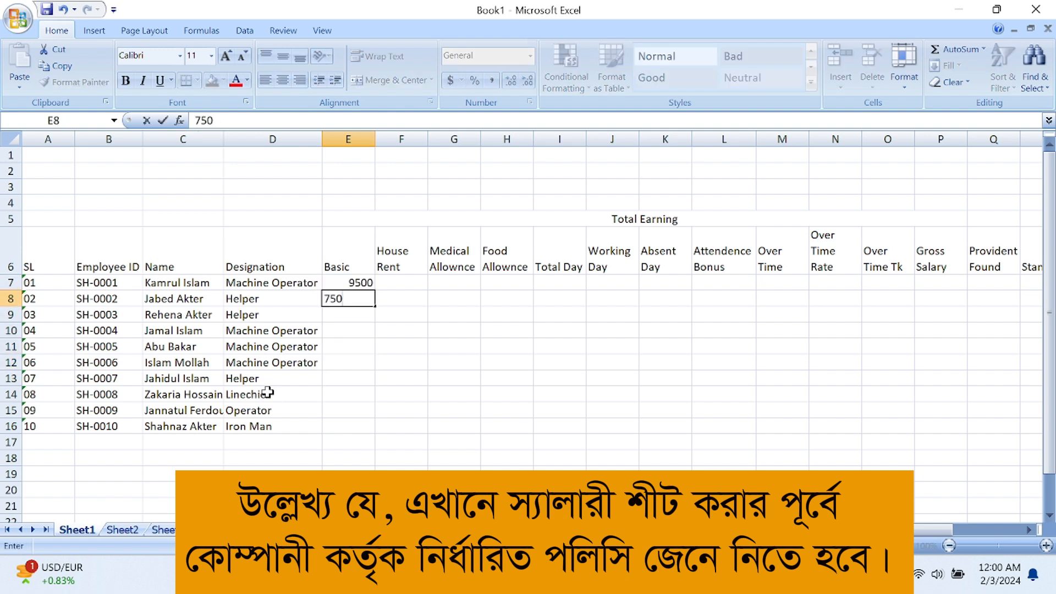
key(Return)
text(7500)
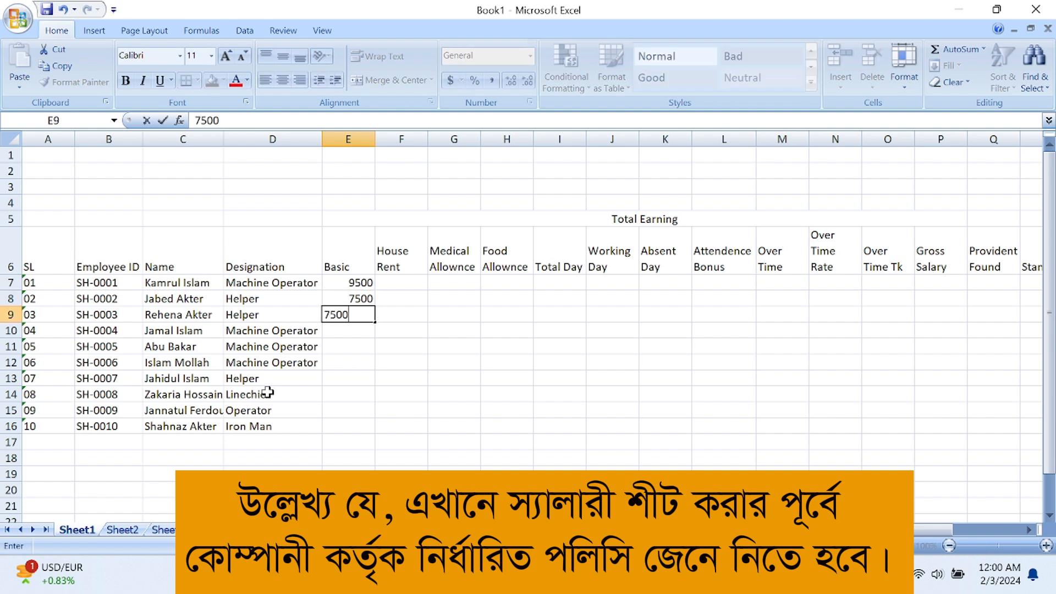
key(Right)
key(Down)
key(Left)
text(9500)
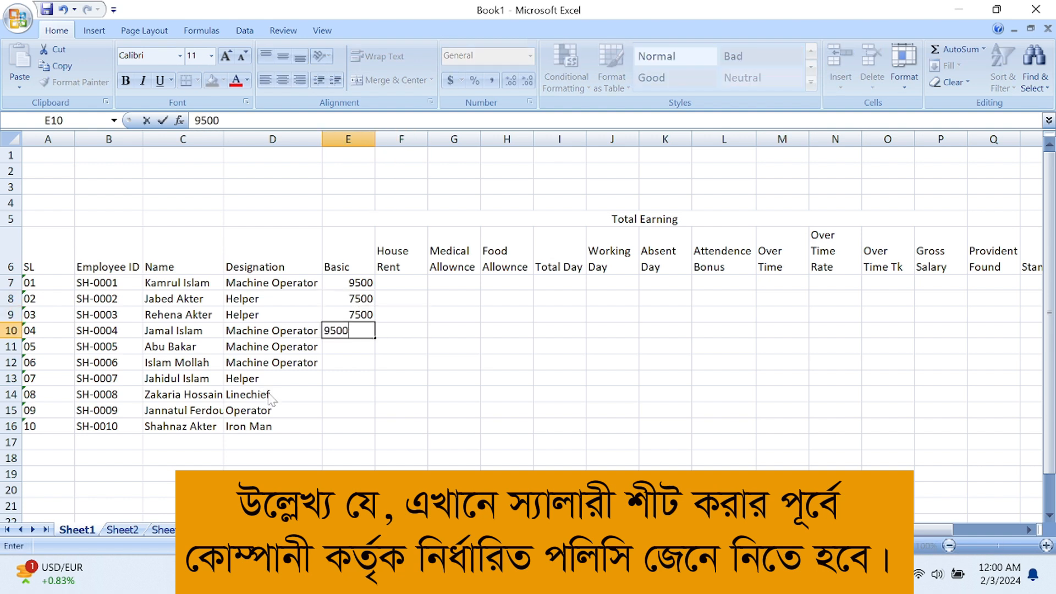
key(Return)
text(10000)
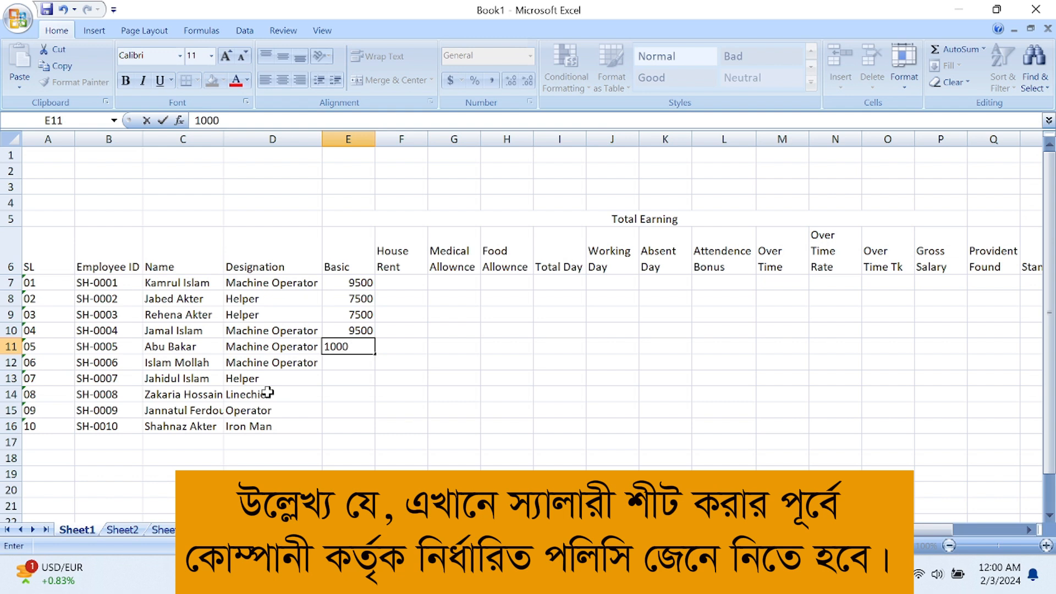
key(Right)
Enter basic salaries 8000, 9000, 9500, 10500 and 12000 in E12:E16
key(Down)
key(Left)
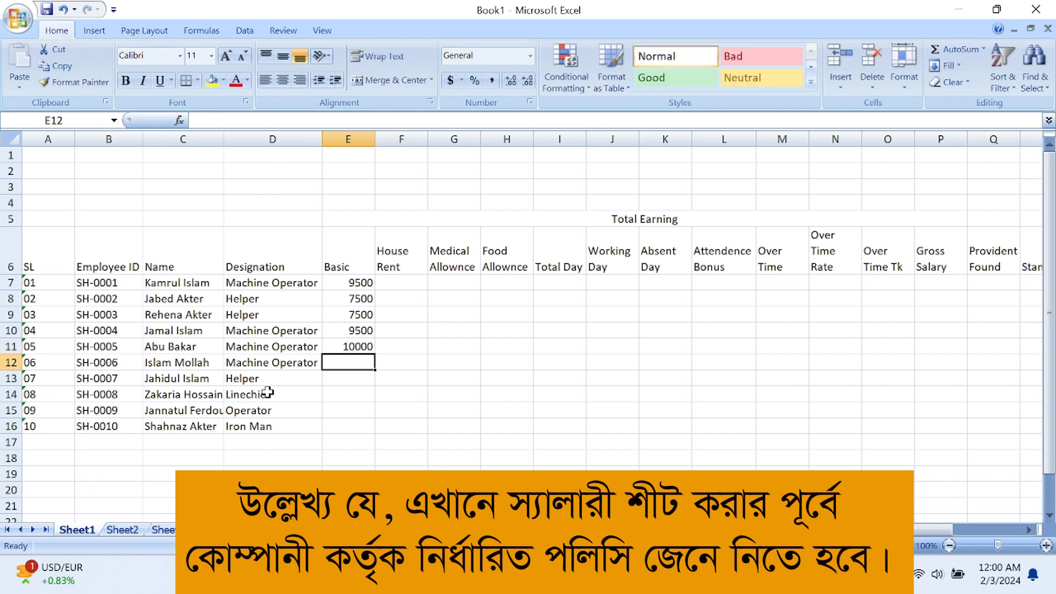
text(8000)
key(Return)
text(9000)
key(Return)
text(9500)
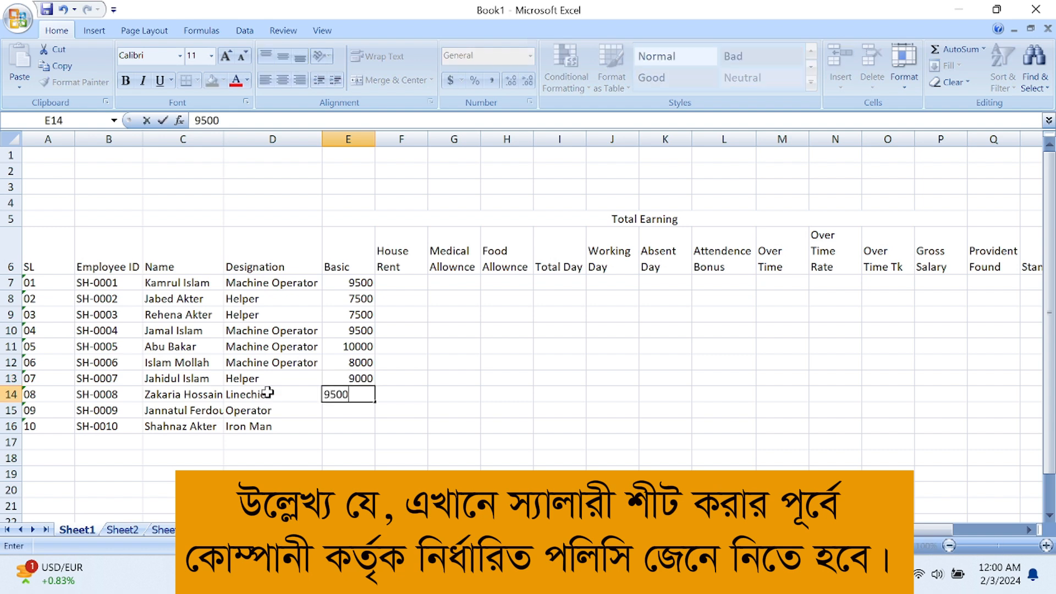
key(Return)
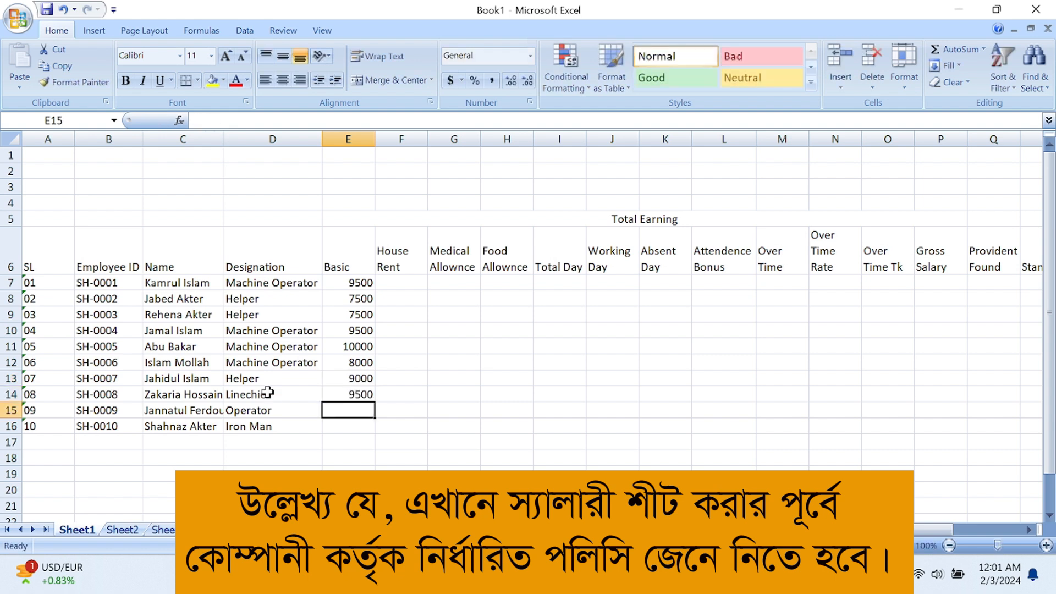
text(10500)
key(Return)
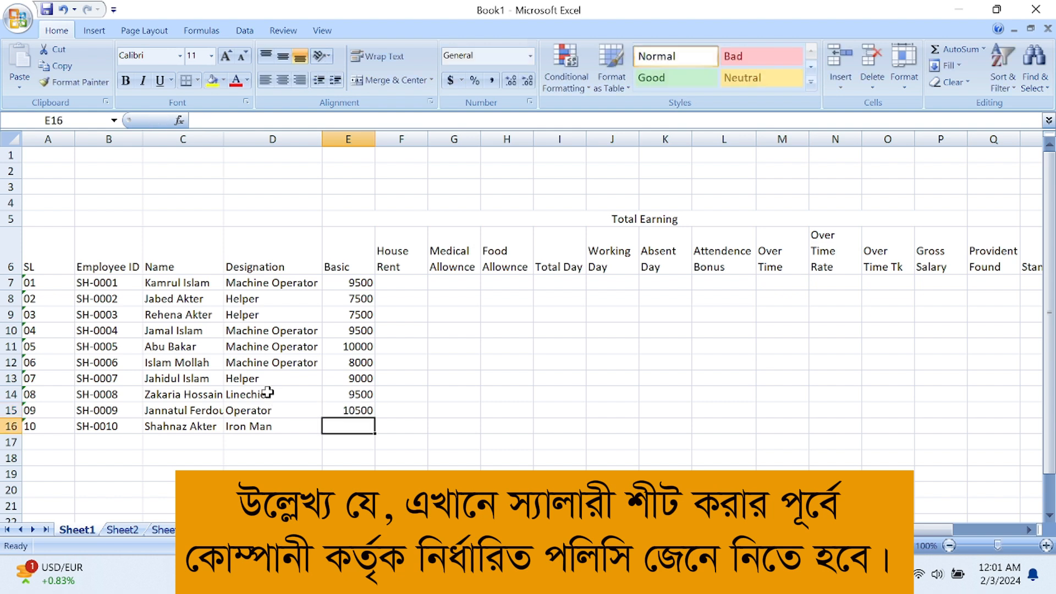
text(12000)
key(Return)
key(Right)
key(Up)
key(Up)
key(Up)
key(Up)
key(Up)
key(Up)
key(Up)
key(Up)
key(Up)
key(Up)
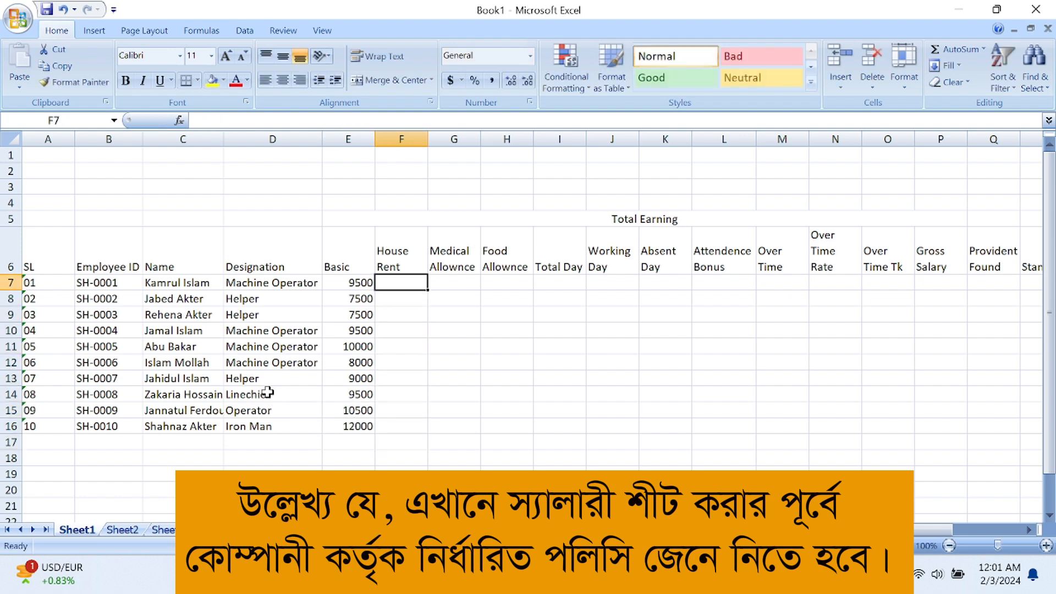
Enter =E7*25% in F7 and fill the House Rent formula down to F16
text(=)
click(337, 281)
text(*)
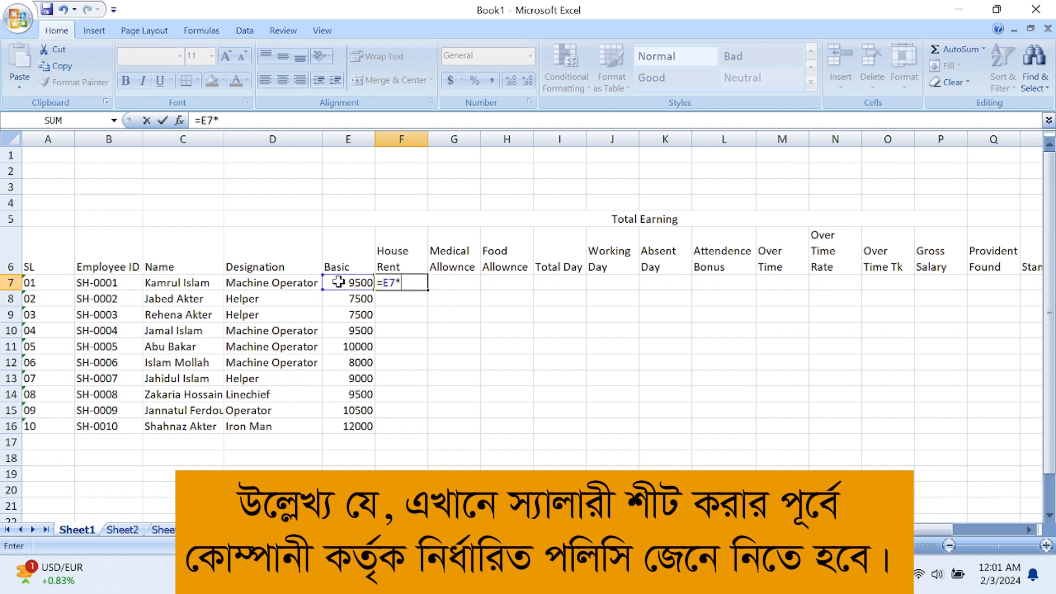
text(25%)
key(Return)
click(405, 283)
drag(428, 290, 424, 427)
Enter =E7*20% in G7 and fill the Medical Allowance formula down to G16
click(452, 284)
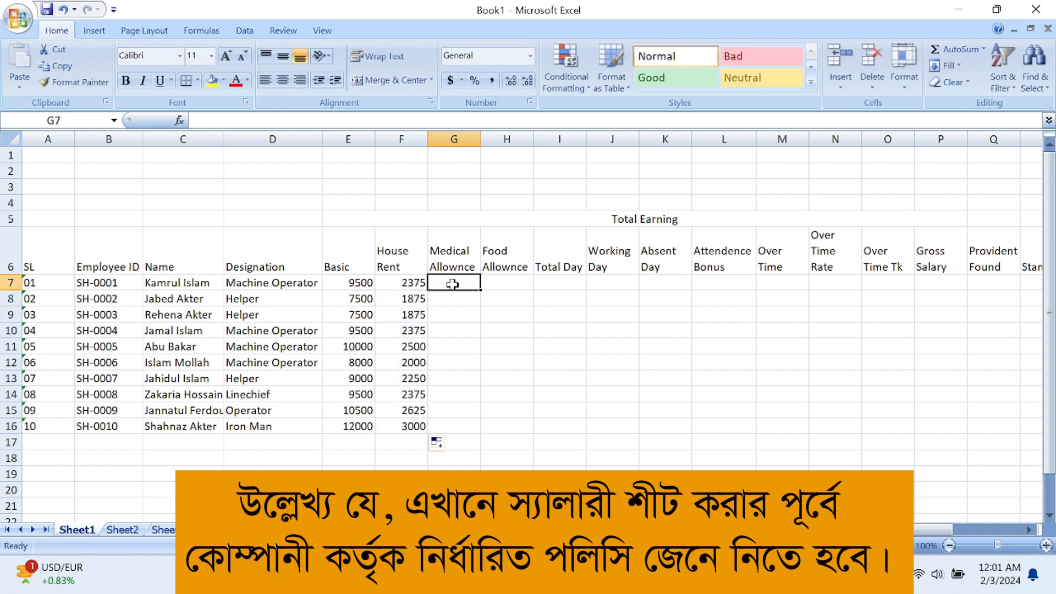
text(=)
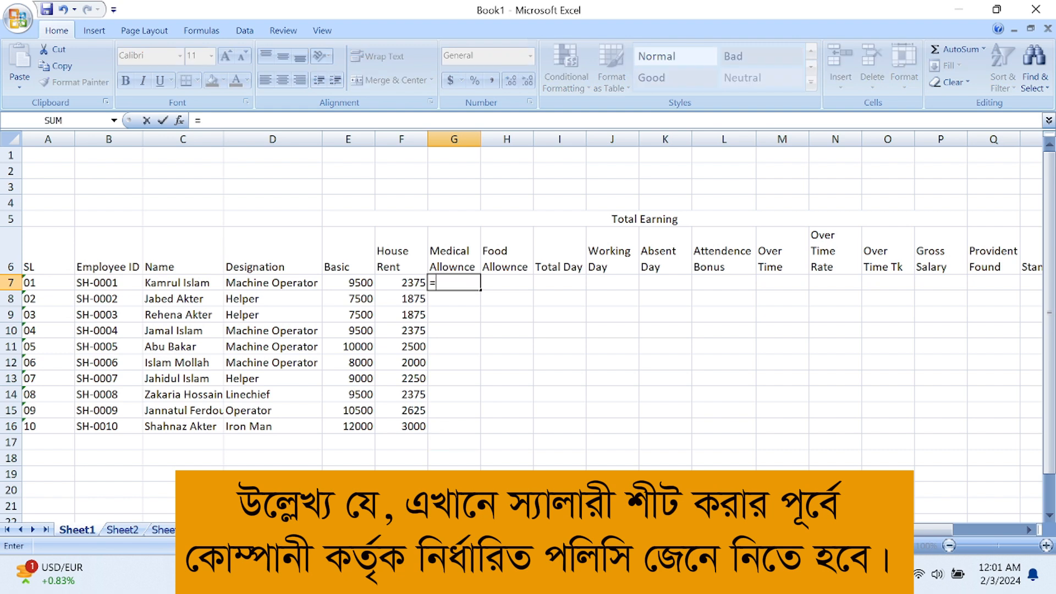
click(354, 282)
text(*)
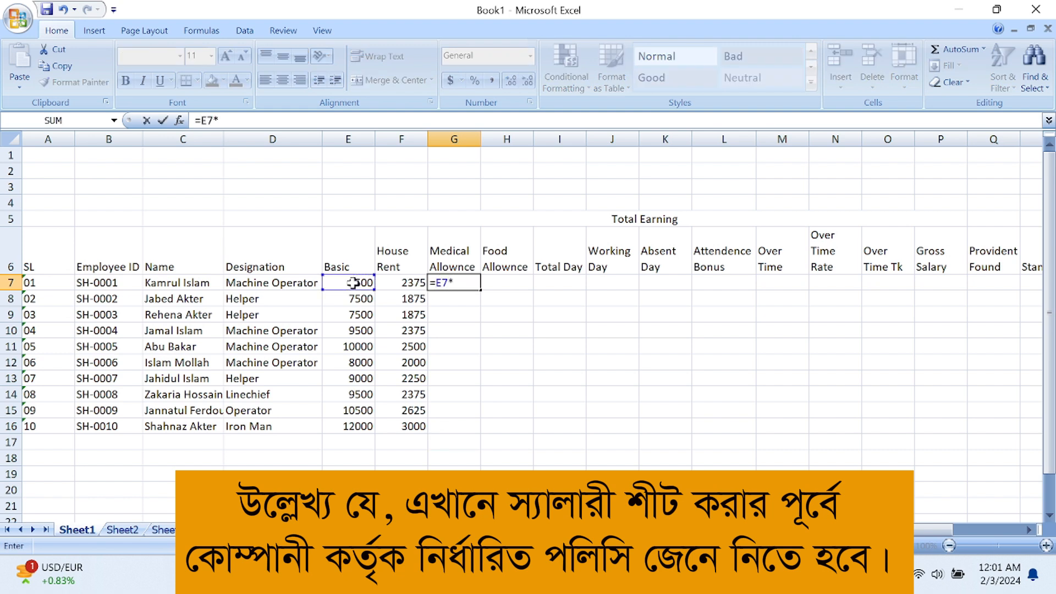
text(20%)
key(Return)
drag(467, 283, 484, 424)
click(484, 377)
click(467, 283)
drag(480, 290, 476, 434)
Enter the Food Allowance formula =E7*10% in H7
click(520, 283)
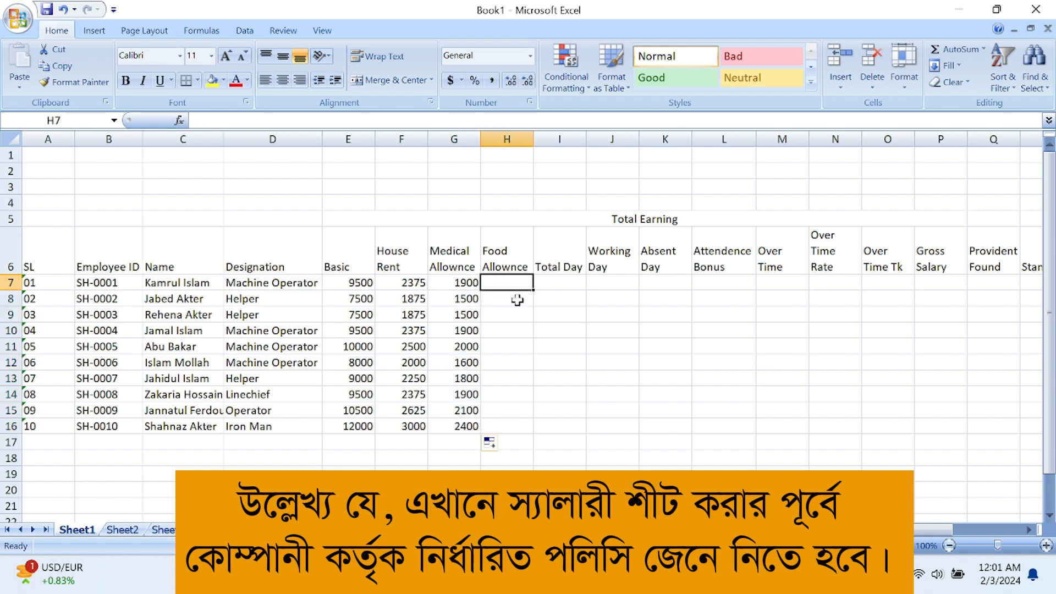
text(=)
click(361, 283)
text(*10%)
key(Return)
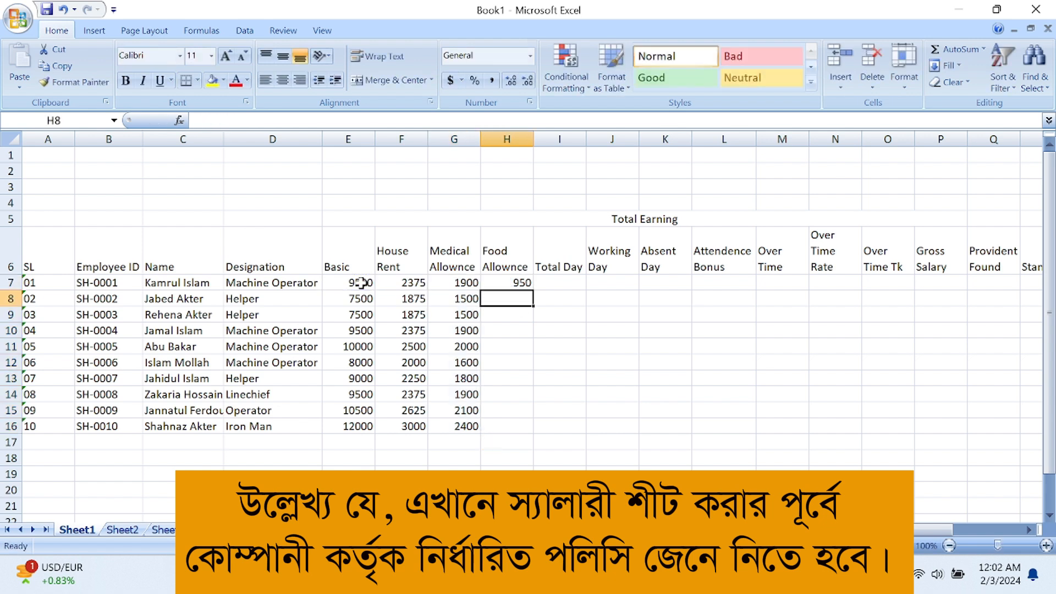
Fill the Food Allowance formula from H7 down to H16
click(529, 288)
drag(535, 293, 537, 432)
click(560, 394)
Set Total Day to 26 in I7 and fill it down to I16
click(560, 282)
text(26)
key(Return)
click(571, 288)
drag(588, 291, 594, 436)
Enter working days 24, 26, 25, 22 and 20 in J7:J11
click(617, 283)
text(24)
key(Return)
text(26)
key(Return)
text(25)
key(Return)
text(22)
key(Return)
text(20)
key(Return)
Enter working days 26, 25, 23, 26 and 21 in J12:J16
text(26)
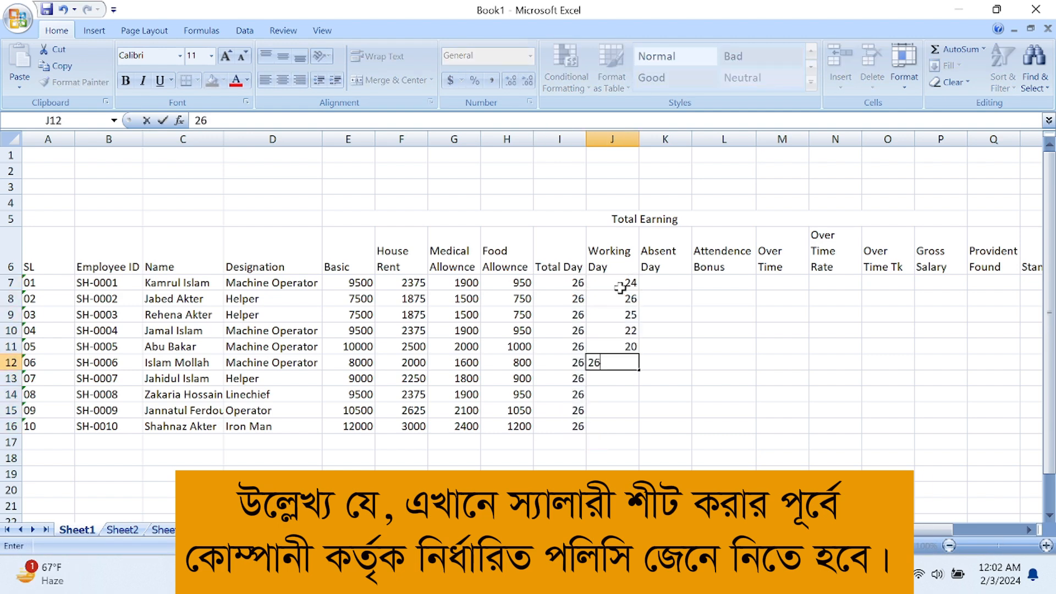
key(Return)
text(25)
key(Return)
text(23)
key(Return)
text(26)
key(Return)
text(21)
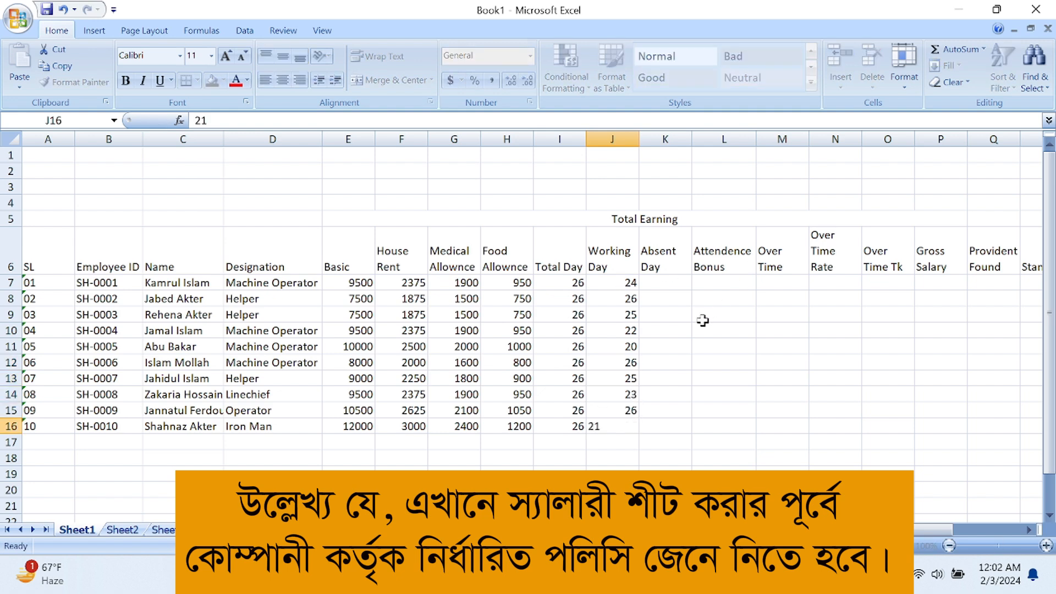
Enter the Absent Day formula =I7-J7 in K7 and fill it down to K16
click(665, 282)
text(=)
click(560, 282)
text(-)
click(604, 283)
key(Return)
click(668, 283)
drag(691, 290, 698, 422)
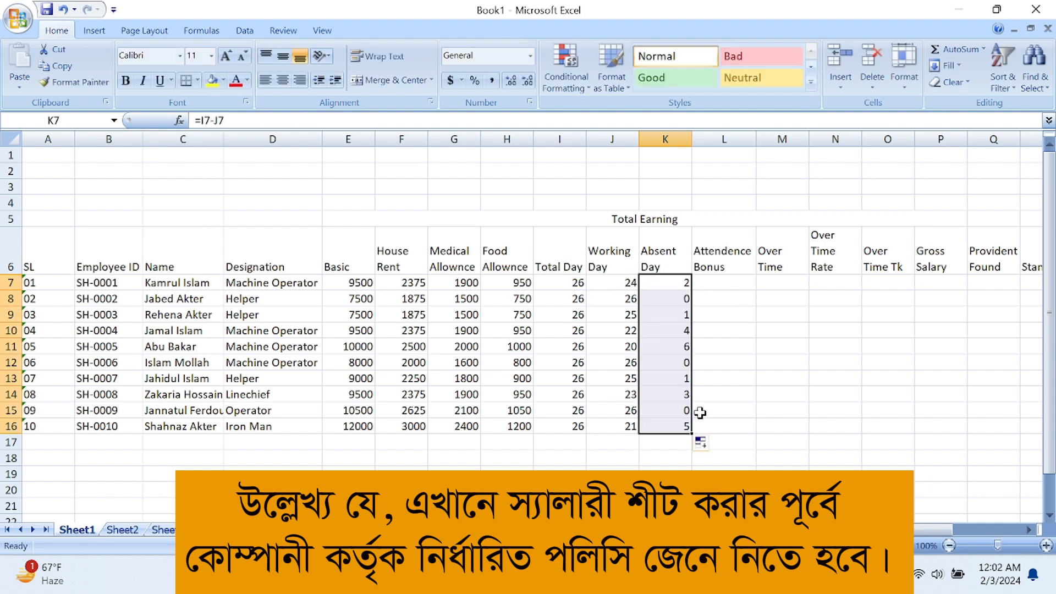
click(727, 283)
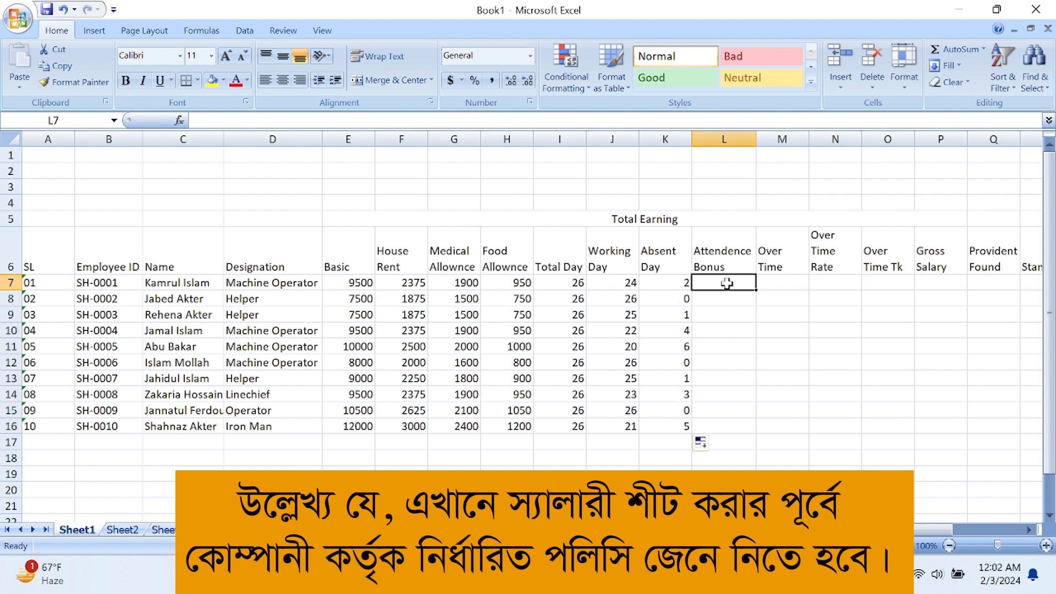
Enter =IF(I7=J7,500,0) as the Attendence Bonus in L7 and fill it down to L16
text(=if)
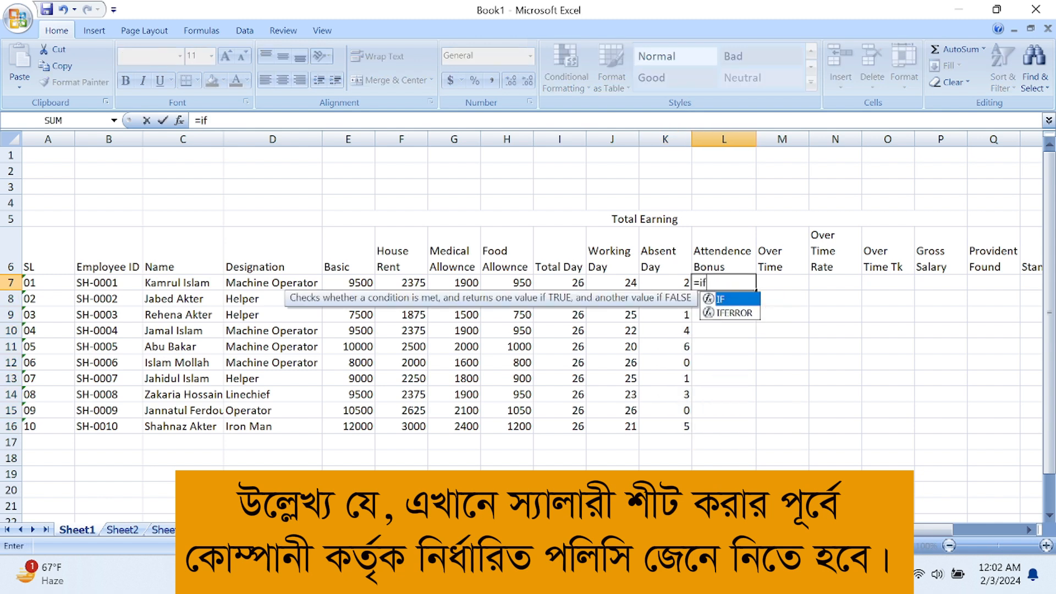
text(()
click(570, 283)
text(=)
click(610, 283)
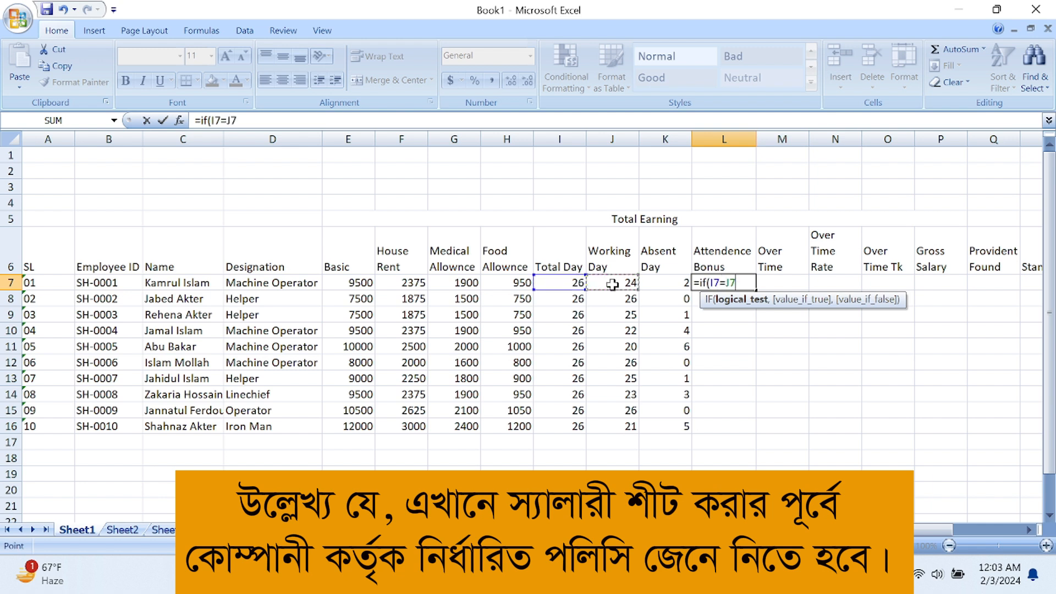
text(,500,)
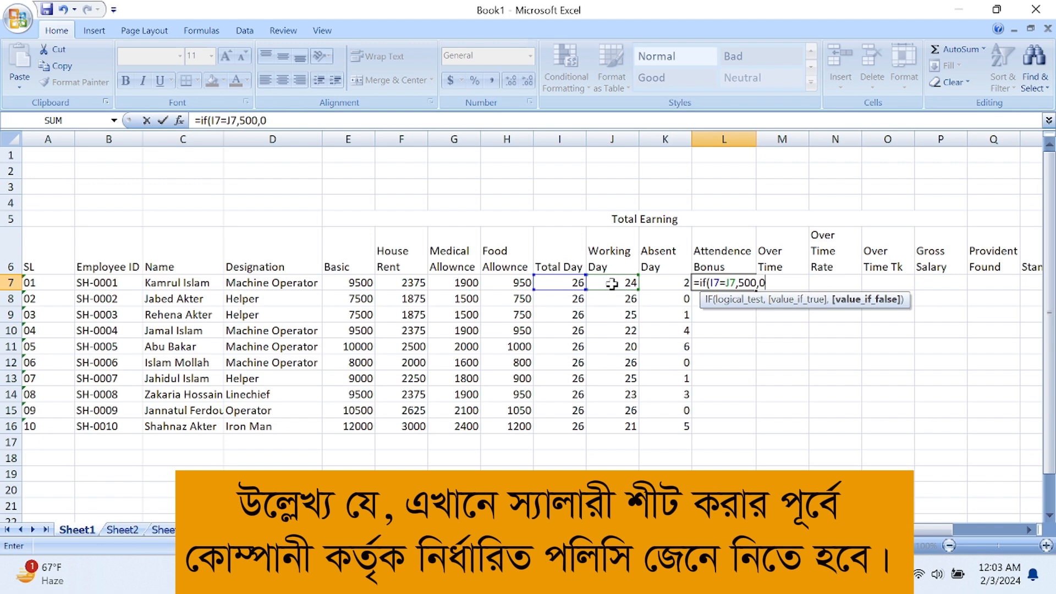
text(0))
key(Return)
click(706, 280)
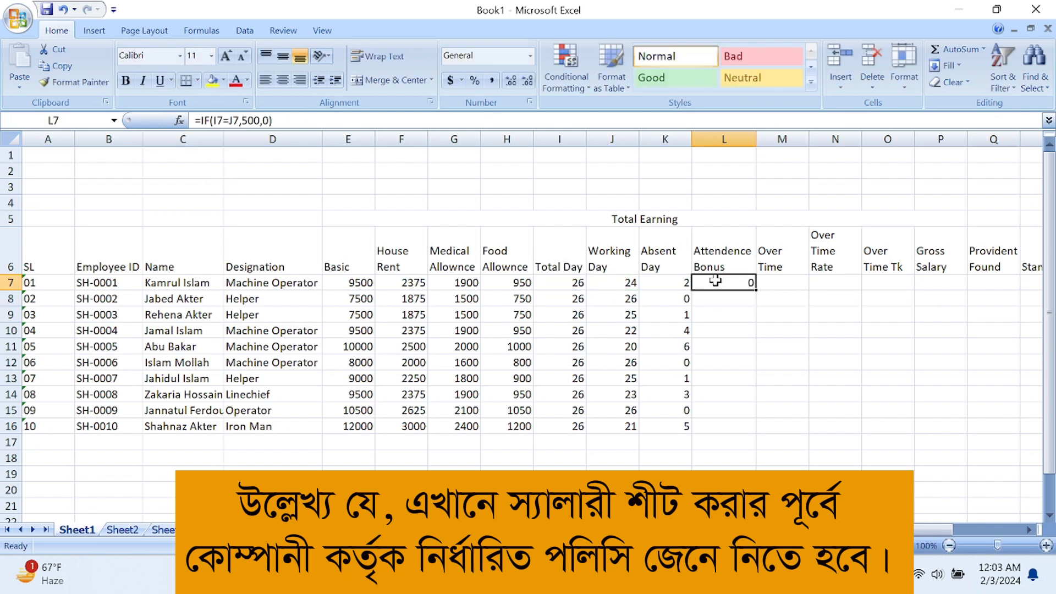
drag(754, 291, 759, 438)
Enter Over Time hours 120, 70, 50, 60 and 40 for the first employees
click(793, 282)
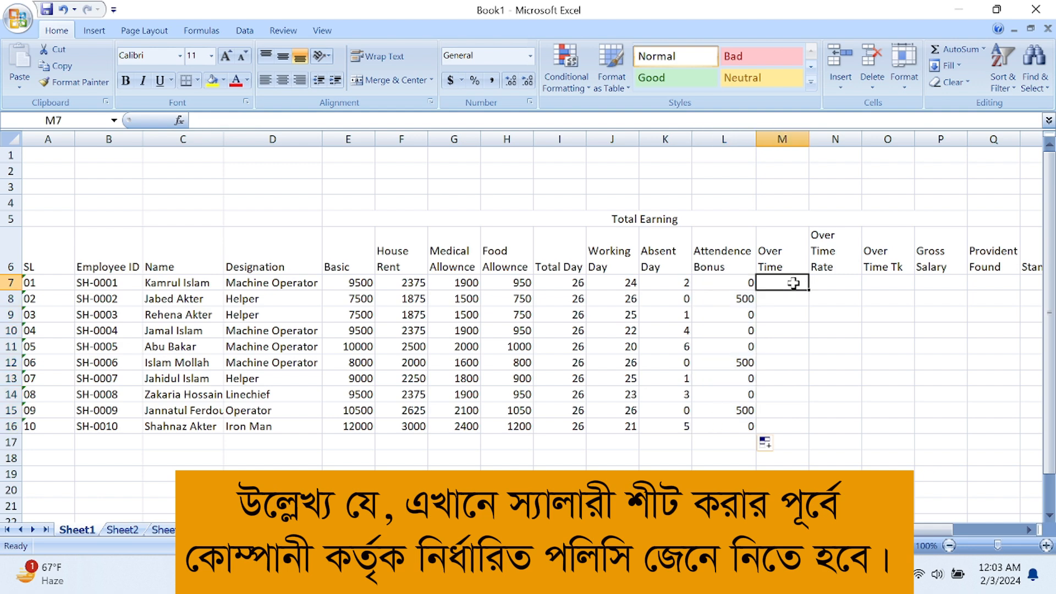
text(120)
key(Return)
text(70)
key(Return)
text(50)
key(Return)
text(60)
key(Return)
text(40)
Enter Over Time hours 80, 90, 70, 100 and 50 for the remaining employees
key(Return)
text(80)
key(Return)
text(90)
key(Return)
text(70)
key(Return)
text(100)
key(Return)
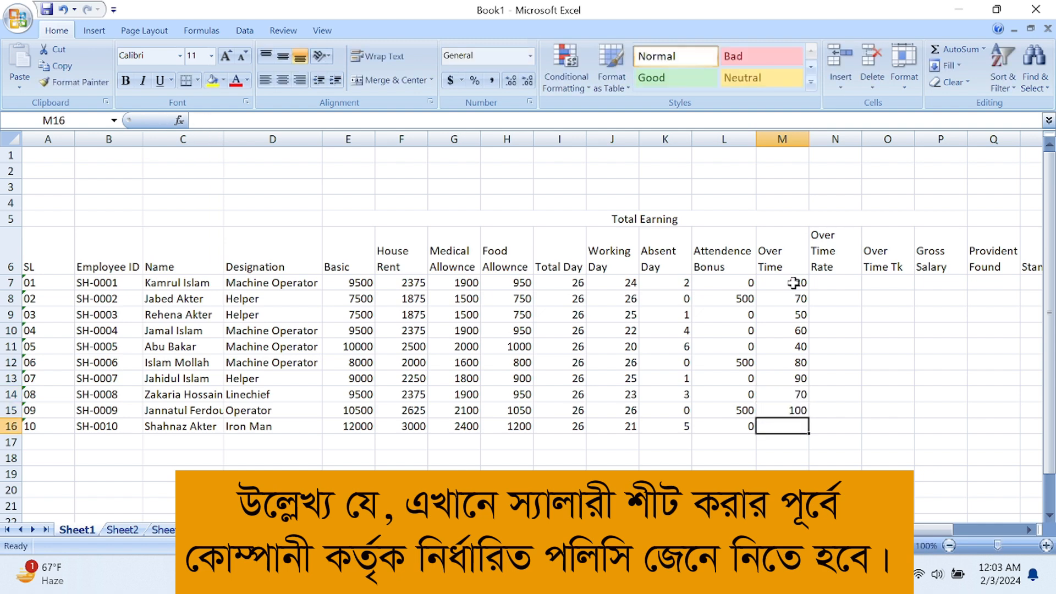
text(50)
key(Return)
Fill Over Time Rate with =E7/208*2 at two decimals for rows 7–16
click(841, 282)
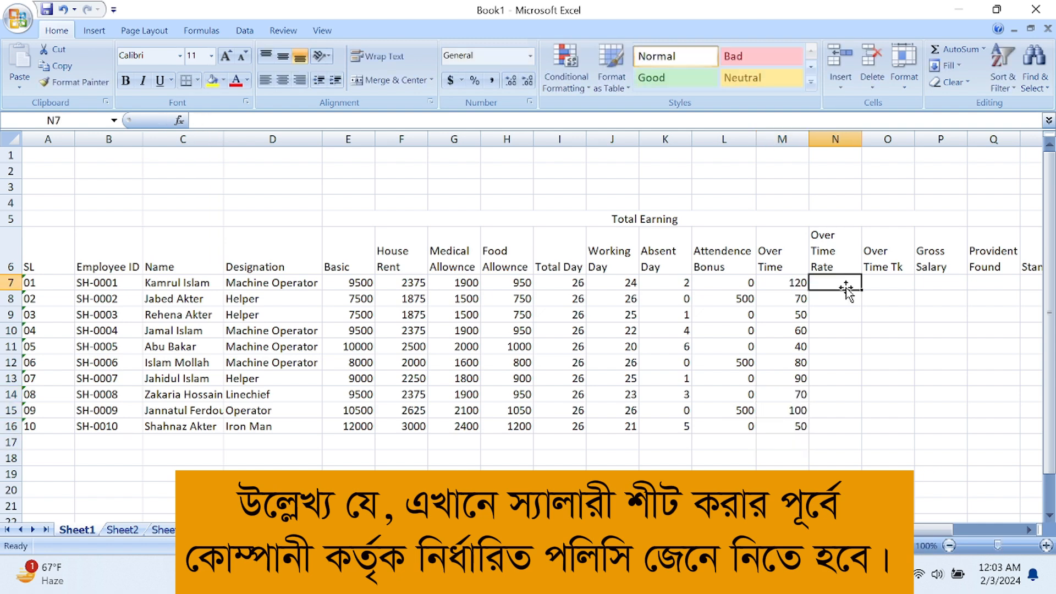
text(=)
click(342, 284)
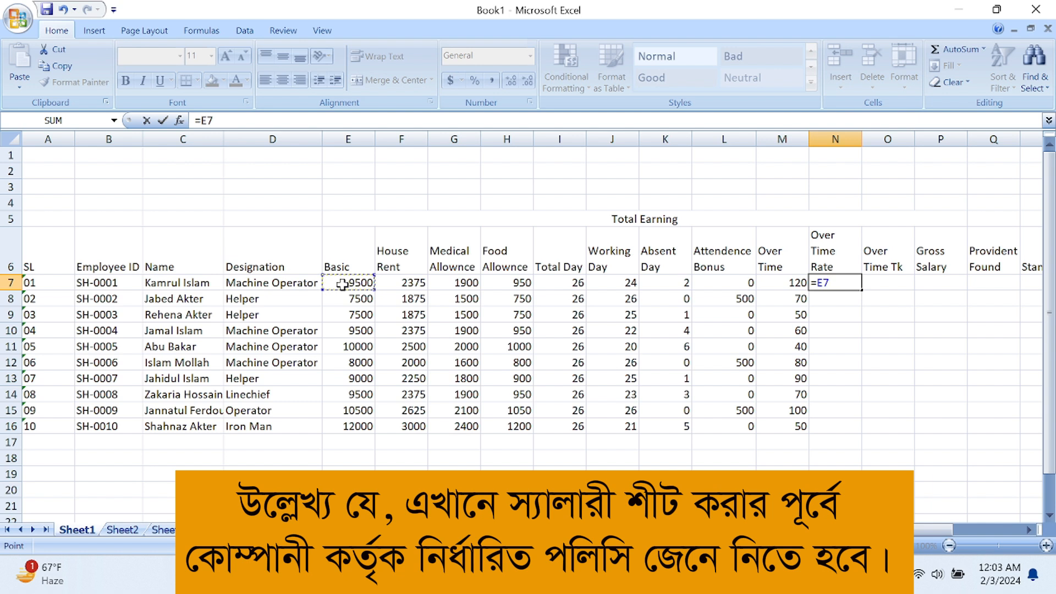
text(/208*2)
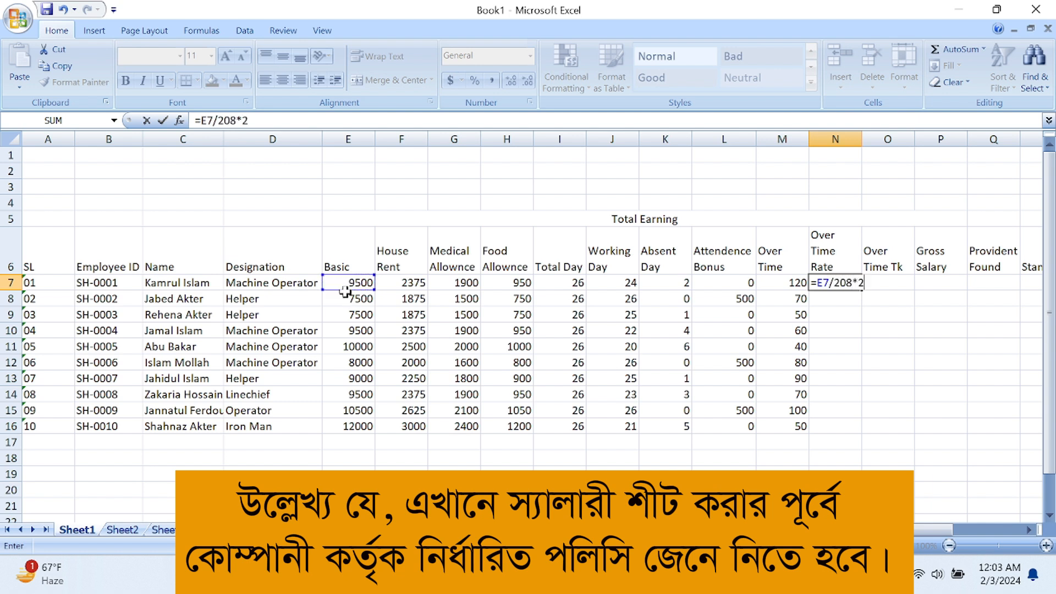
key(ctrl+Return)
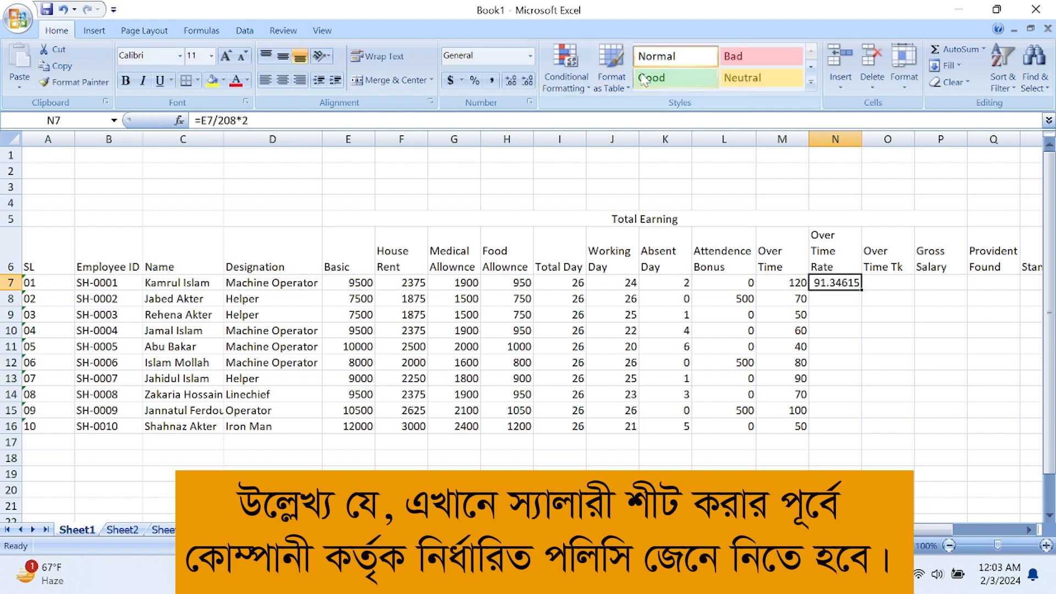
click(528, 81)
click(527, 81)
click(528, 80)
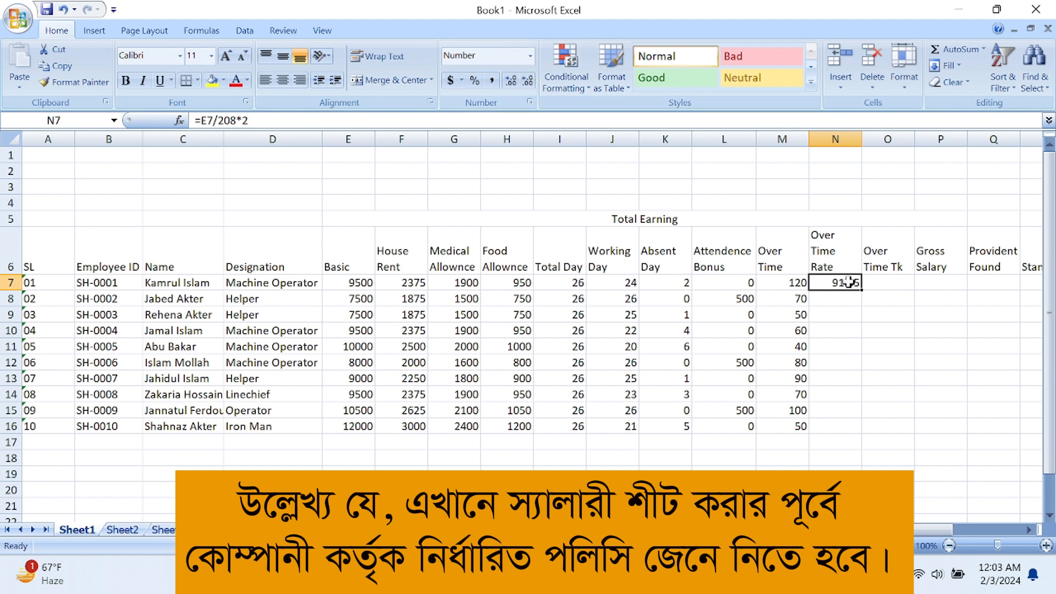
drag(860, 290, 863, 427)
Fill Over Time Tk with =M7*N7 from O7 down to O16
click(886, 283)
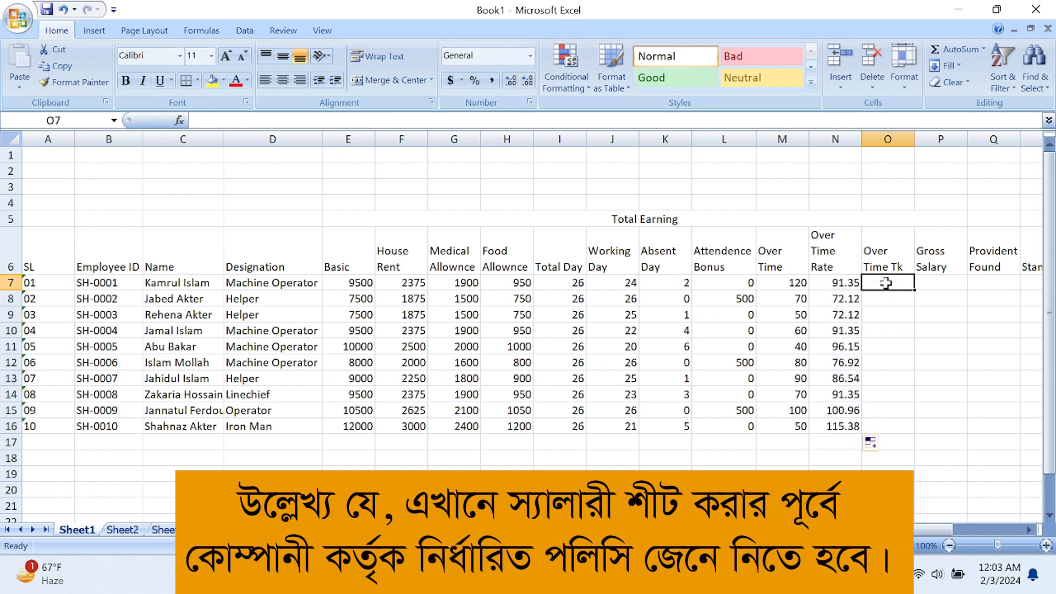
click(772, 282)
text(*)
click(830, 281)
key(Return)
click(902, 282)
drag(914, 290, 920, 432)
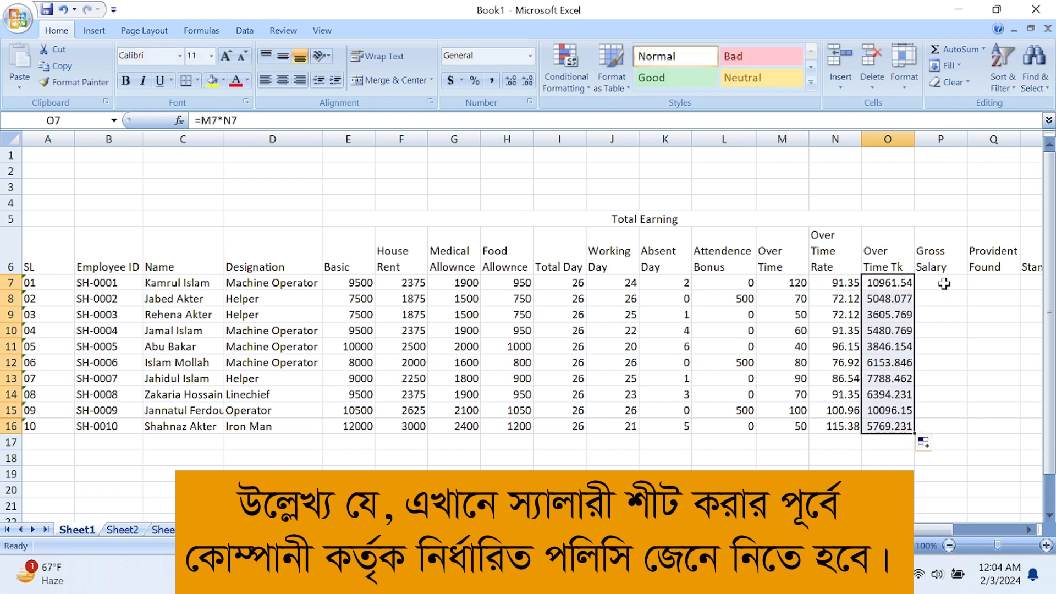
click(942, 283)
Enter the Gross Salary formula =E7+F7+G7+H7+L7+O7 in P7
text(=)
click(360, 283)
text(+)
click(404, 282)
text(+)
click(459, 282)
text(+)
click(517, 281)
text(+)
click(552, 281)
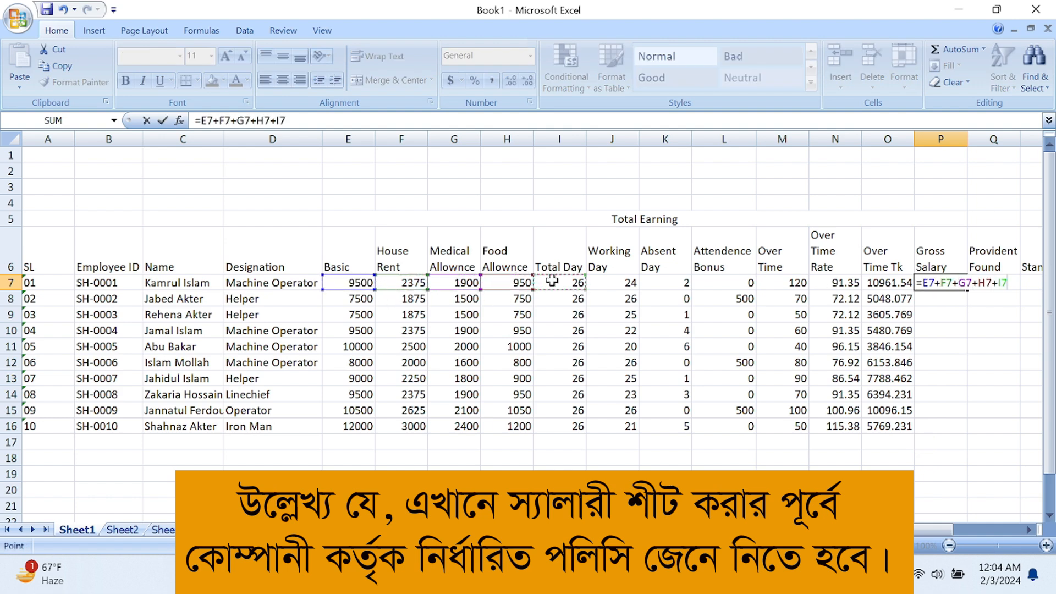
key(BackSpace)
key(BackSpace)
text(+)
click(712, 283)
text(+)
click(879, 283)
key(Return)
Copy the Gross Salary formula down to row 16
click(946, 283)
drag(966, 289, 969, 433)
scroll(822, 427, right, 2)
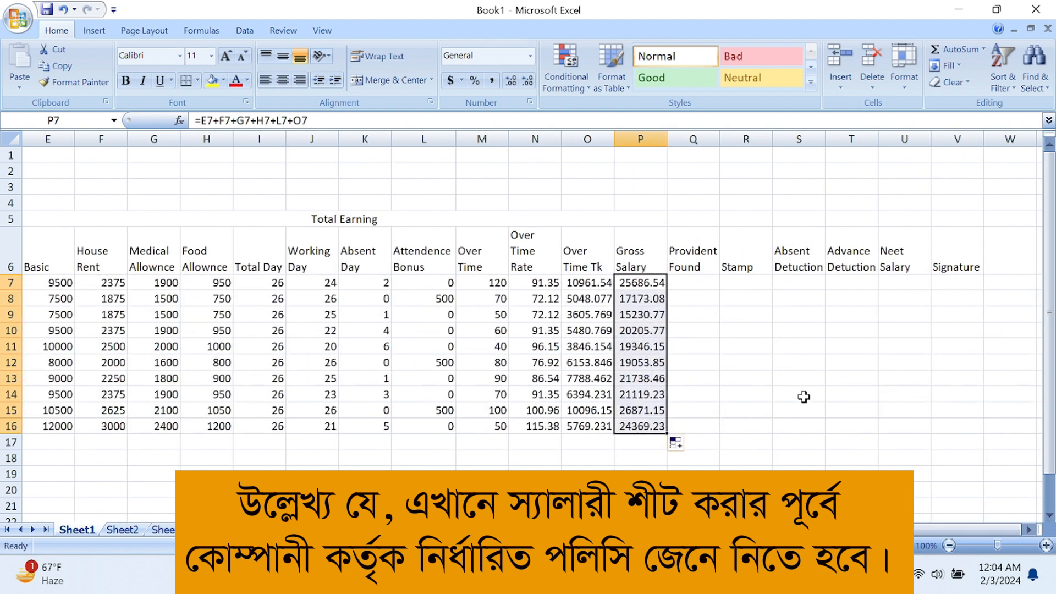
click(713, 351)
Fill Provident Found with 7% of basic salary (=E7*7%) for rows 7–16
click(699, 281)
text(=)
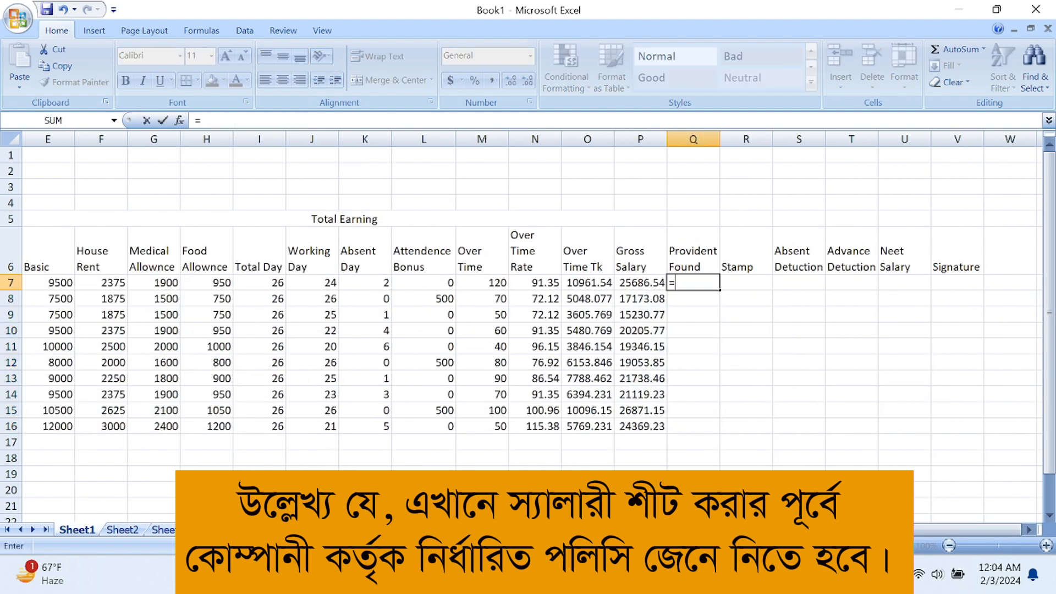
scroll(968, 530, left, 2)
click(223, 282)
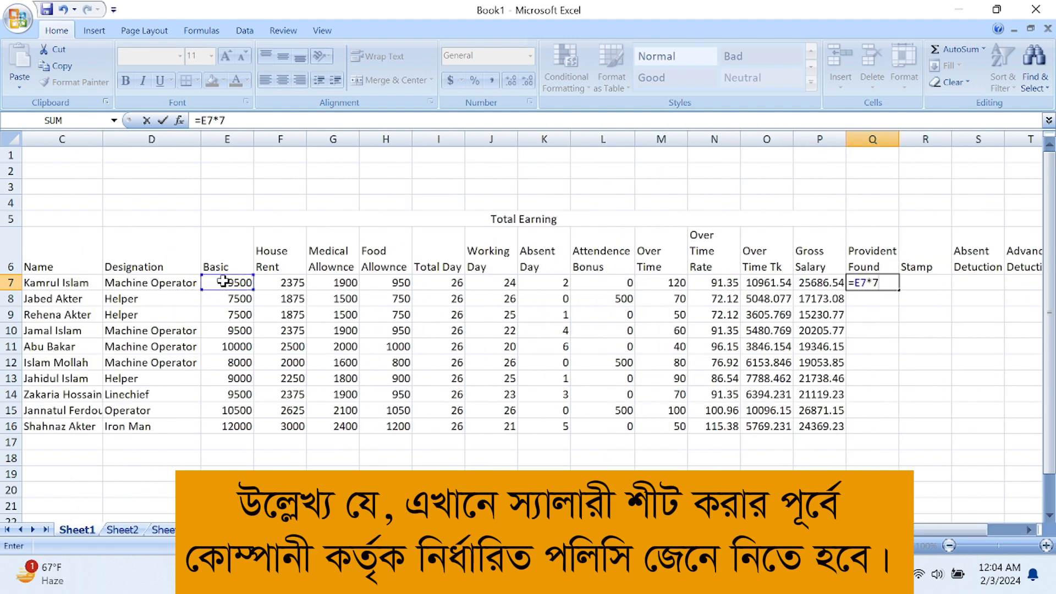
key(Return)
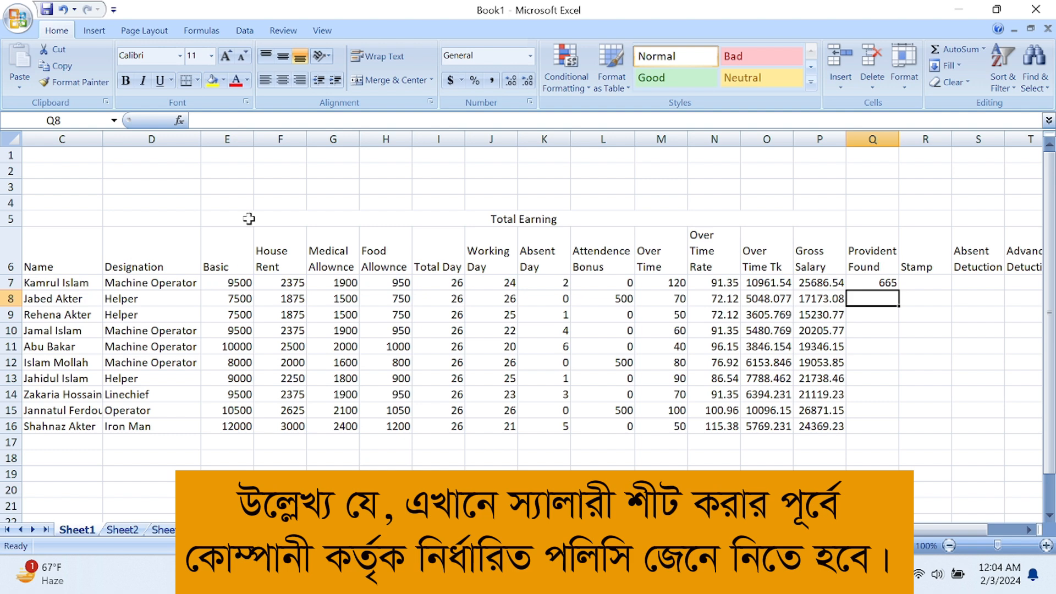
click(869, 282)
drag(899, 290, 900, 432)
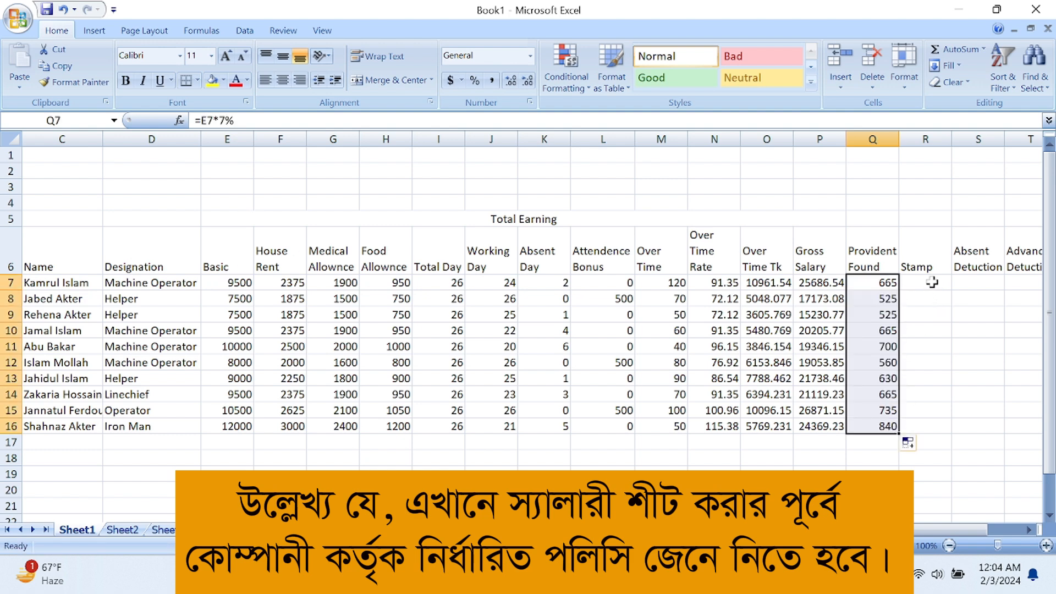
Set Stamp to 10 in R7 and copy it down to R16
click(932, 283)
text(10)
key(Return)
click(935, 283)
drag(951, 290, 950, 431)
click(974, 283)
Fill Absent Detuction with =E7/26*K7 as whole numbers for rows 7–16
text(=)
click(231, 282)
text(/26)
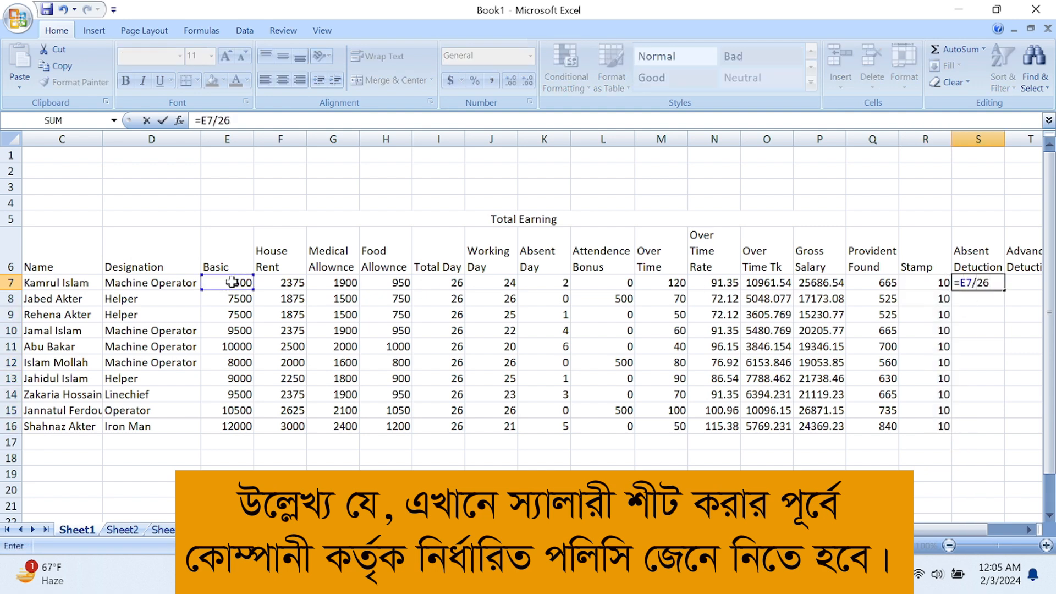
click(555, 283)
key(Return)
click(990, 282)
click(528, 81)
click(528, 80)
click(528, 80)
click(528, 80)
drag(1004, 290, 1001, 431)
click(819, 457)
drag(825, 529, 861, 530)
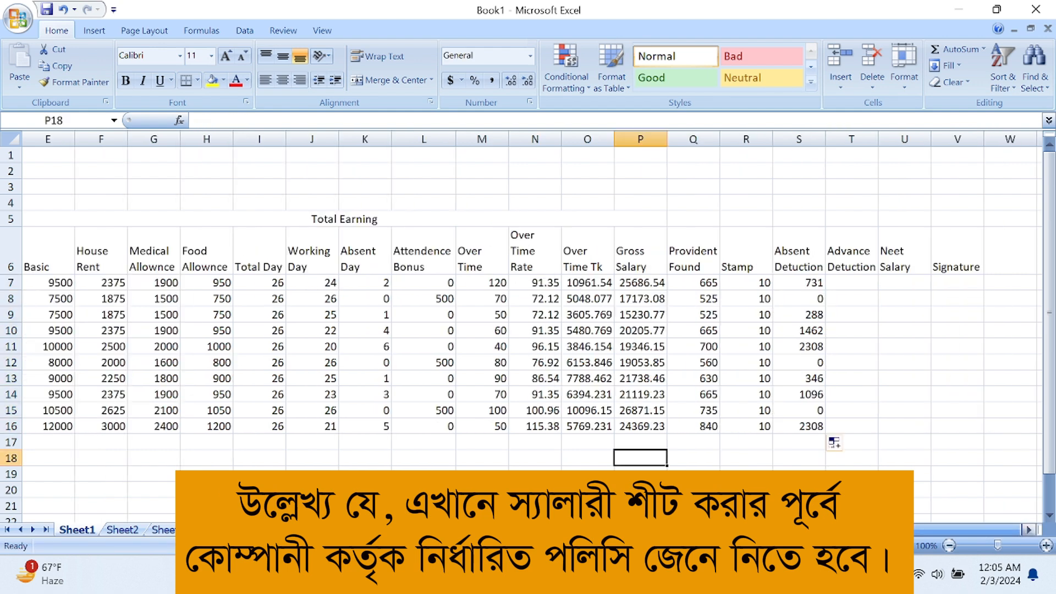
Enter Advance Detuction amounts 2000, 15000, 0 and 2000 starting in T7
click(851, 284)
text(200)
key(Return)
click(851, 284)
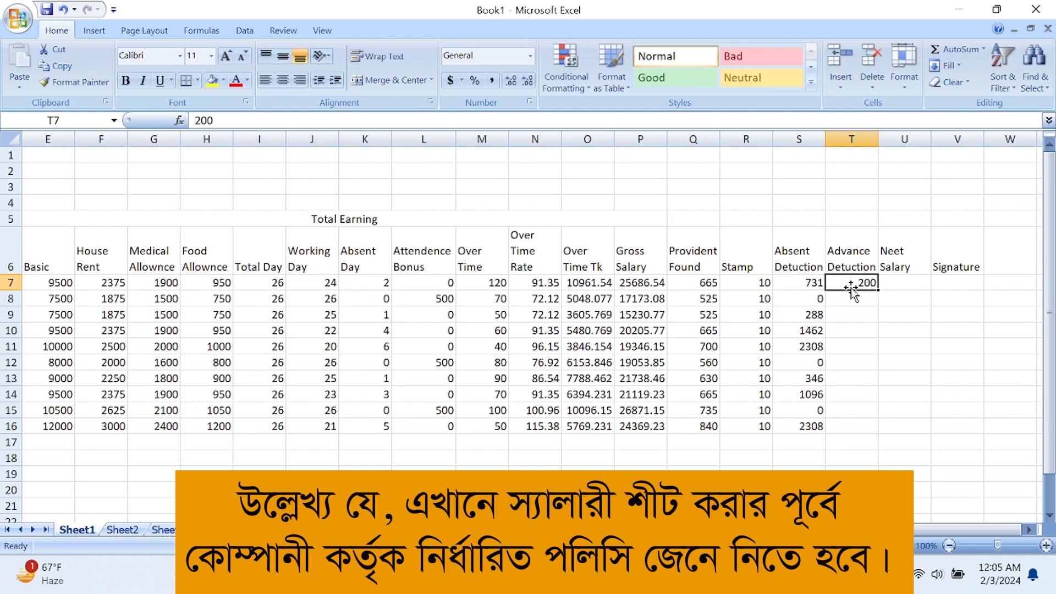
text(2000)
key(Return)
text(15000)
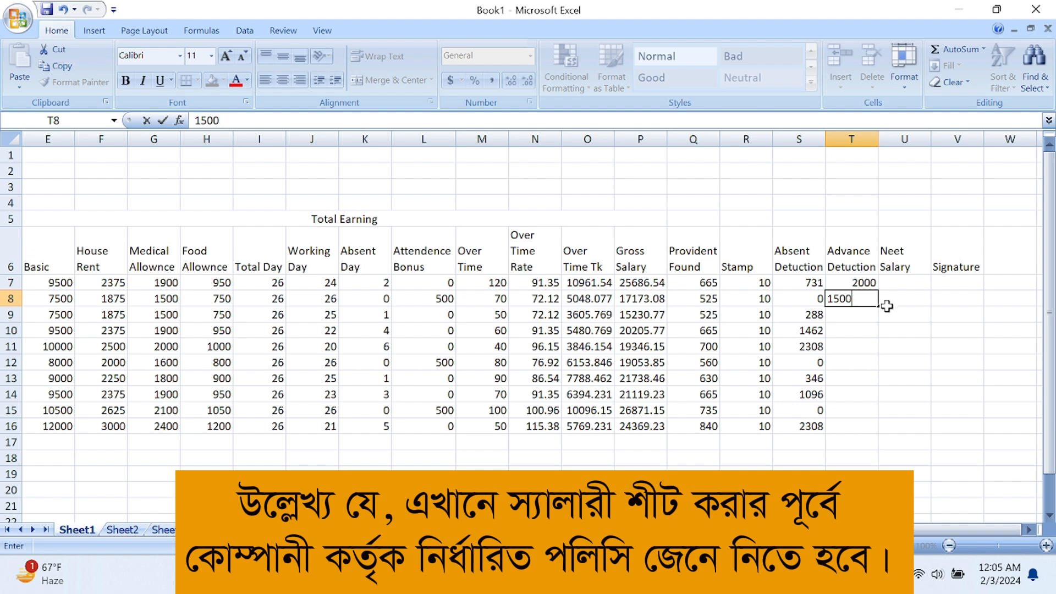
key(Return)
text(0)
key(Return)
text(2000)
key(Return)
Enter the remaining advances: 1000, zeros, 5000 and a final 0
text(1000)
key(Return)
text(0)
key(Return)
text(0)
key(Return)
key(Return)
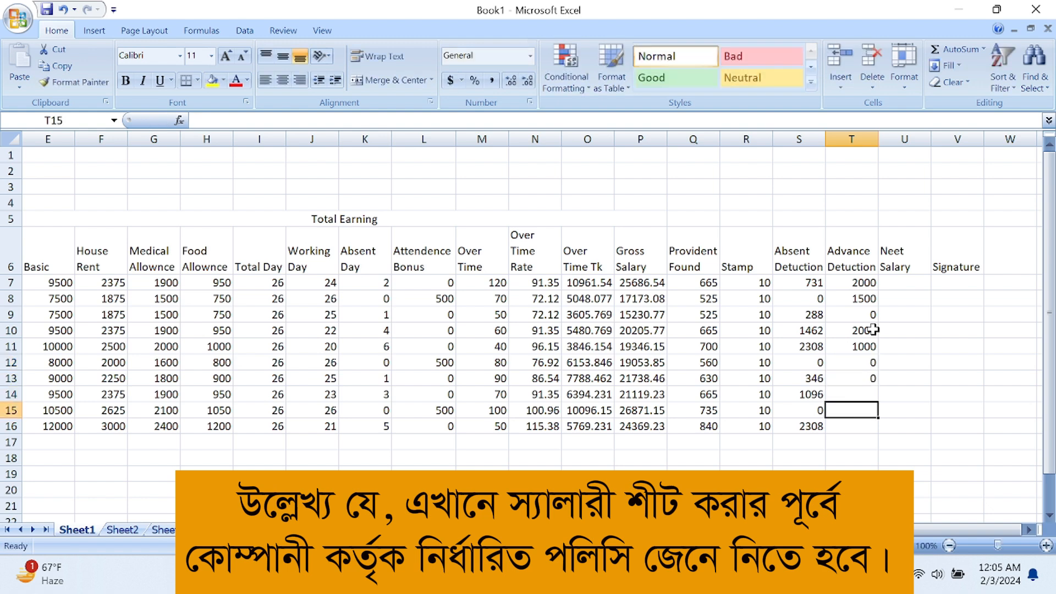
key(Up)
text(0)
key(Return)
text(5000)
key(Return)
text(0)
key(Return)
Enter the Neet Salary formula =P7-Q7-R7-S7-T7 in U7
click(913, 285)
text(=)
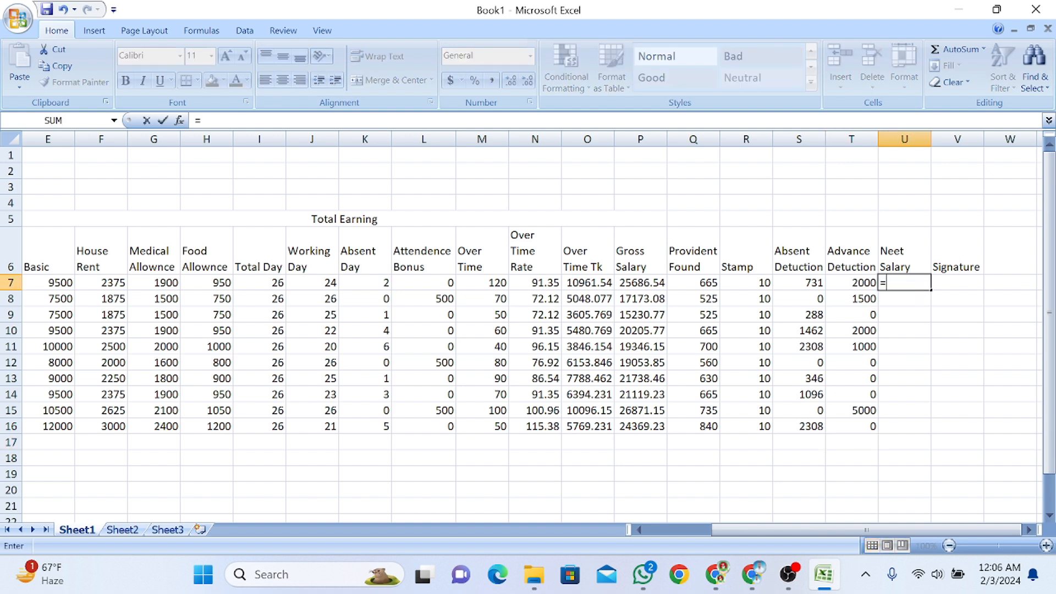
click(641, 283)
text(-)
click(707, 283)
text(-)
click(747, 282)
text(-)
click(803, 283)
text(-)
click(842, 283)
key(Return)
Copy the Neet Salary formula down to U16 and scroll back to the table's start
click(907, 282)
drag(931, 291, 933, 431)
click(958, 280)
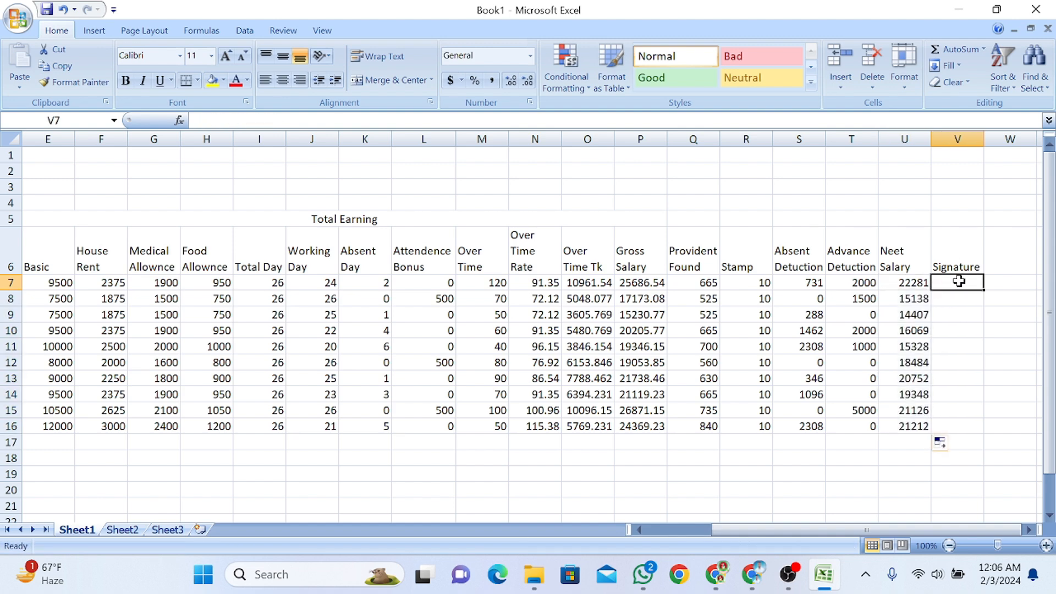
drag(768, 529, 649, 514)
click(316, 473)
ctrl+scroll(268, 270, down, 1)
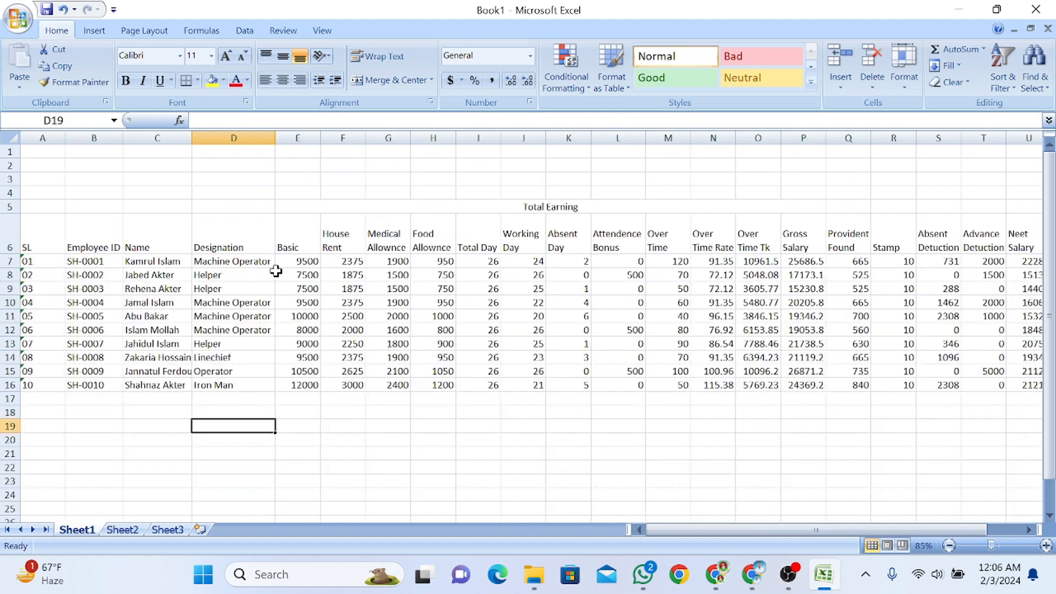
scroll(276, 271, down, 1)
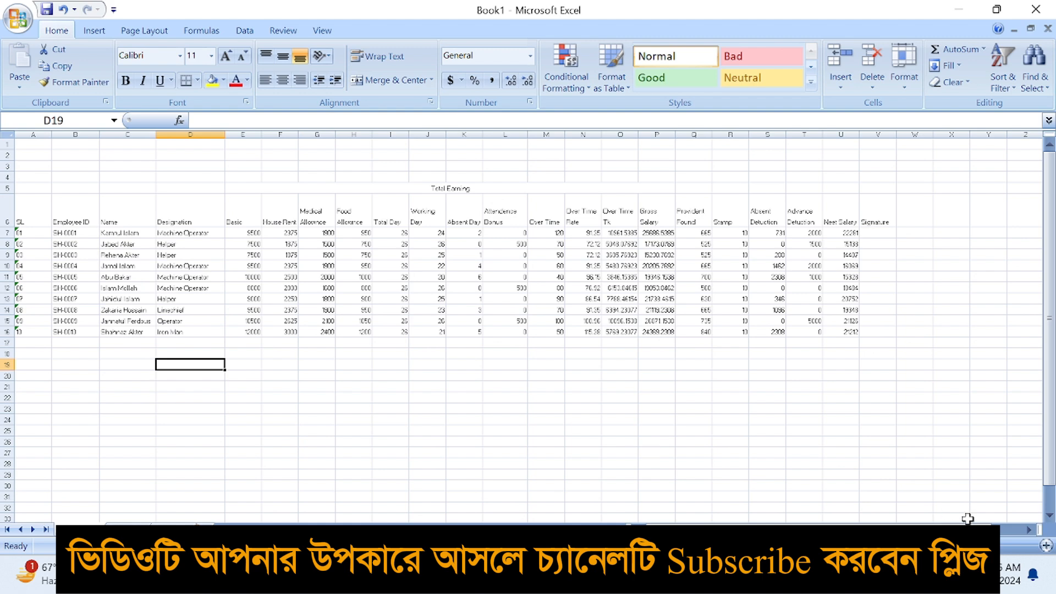
Merge and center Q5:V5 and title it 'Total Detuction'
click(1047, 545)
mouse_move(58, 237)
mouse_down()
mouse_move(809, 272)
mouse_move(1007, 360)
mouse_move(992, 374)
mouse_up()
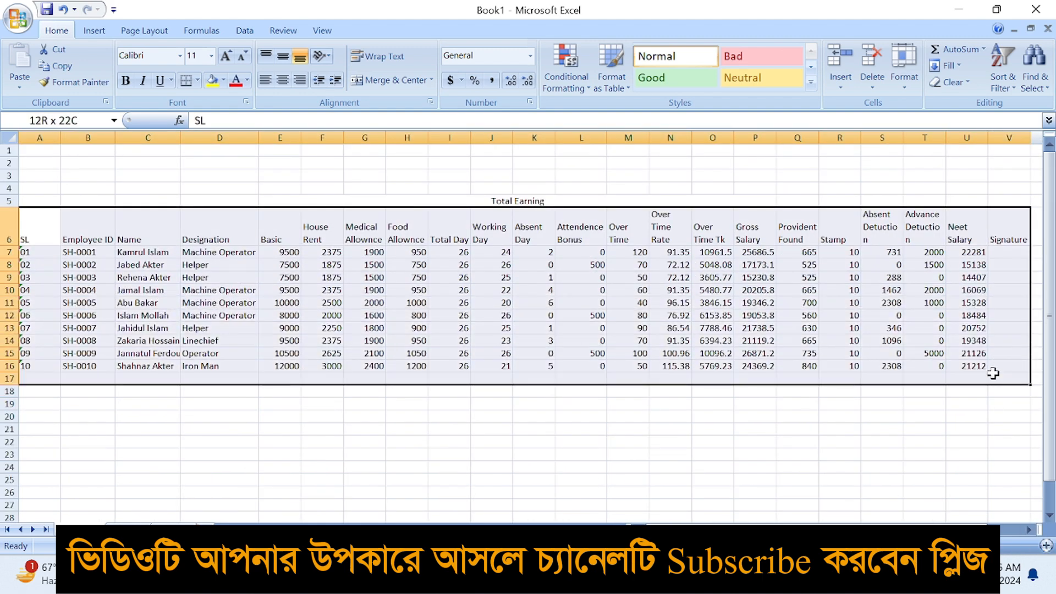
click(840, 309)
drag(787, 200, 992, 201)
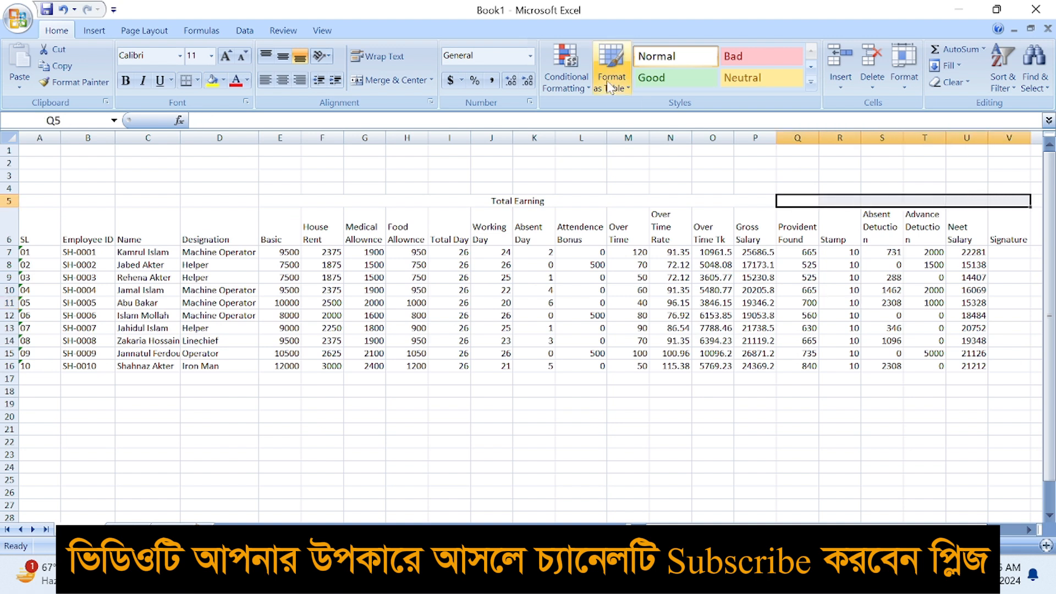
click(391, 80)
text(Tota)
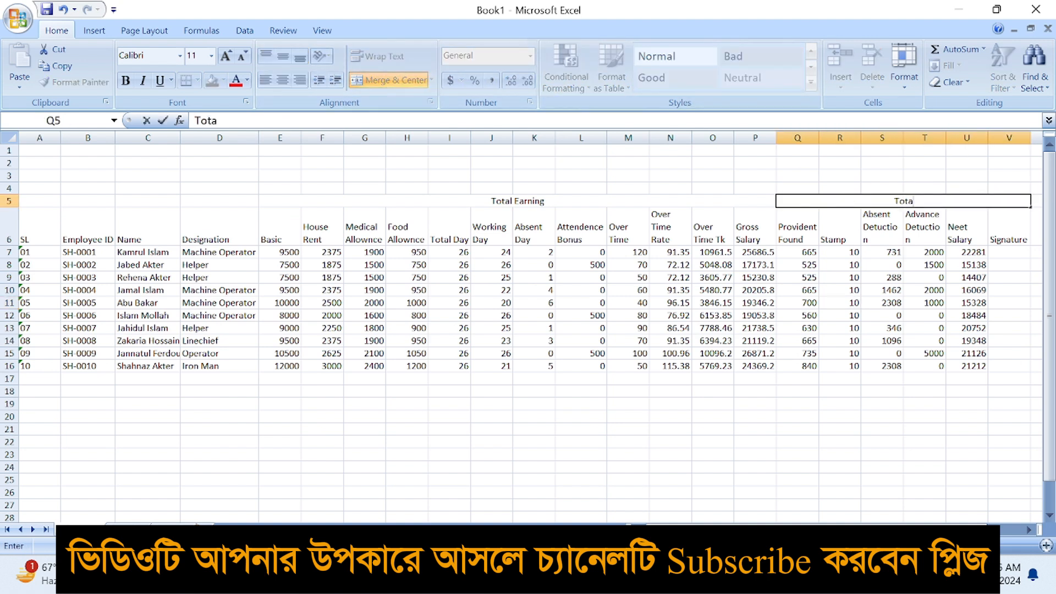
text(l Detuction)
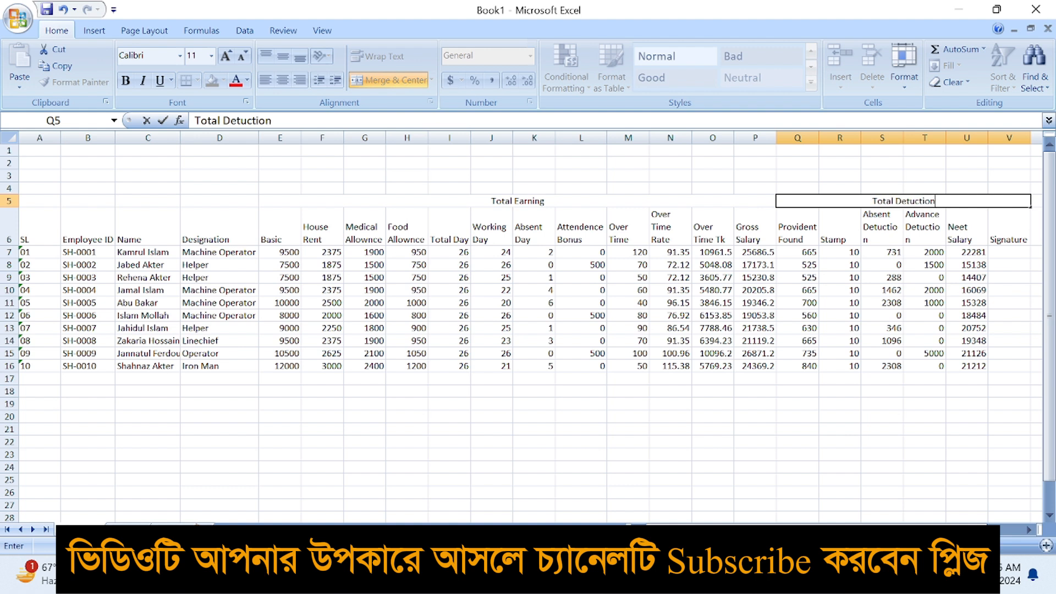
key(Return)
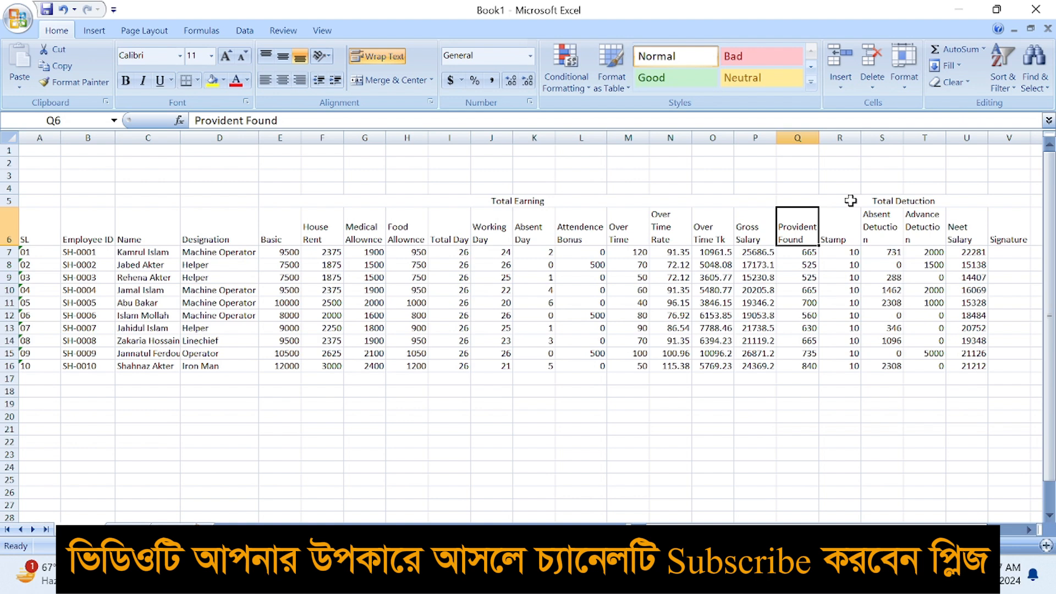
Autofit the Name column C to its contents
click(484, 292)
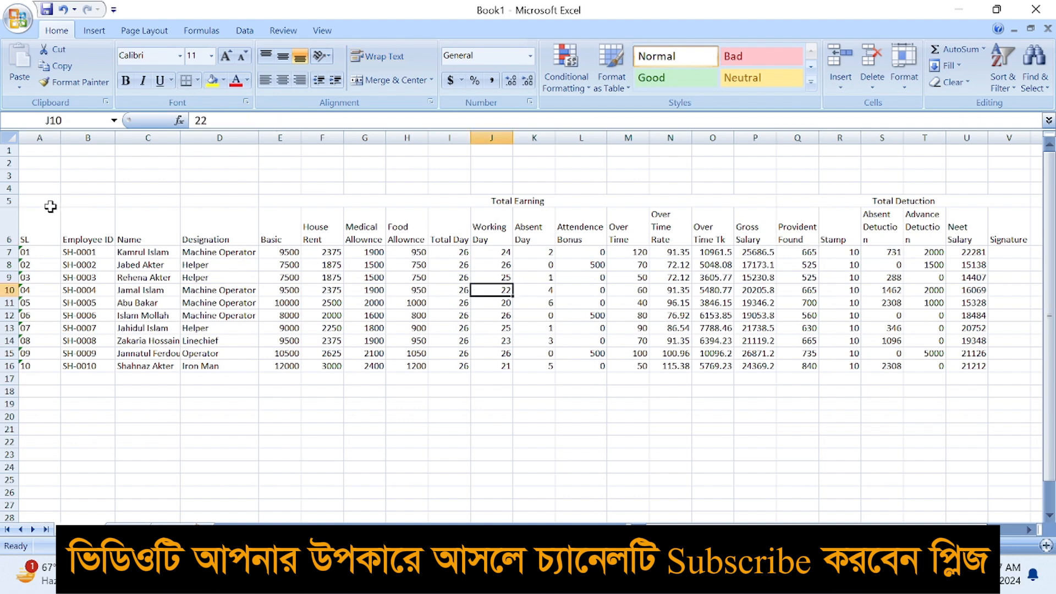
drag(50, 204, 48, 213)
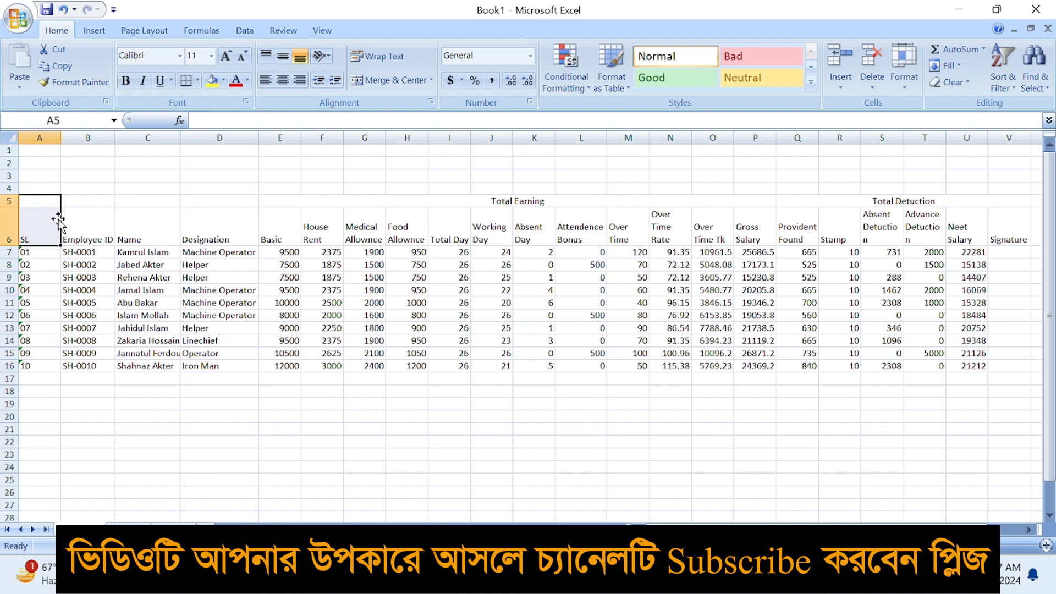
click(527, 224)
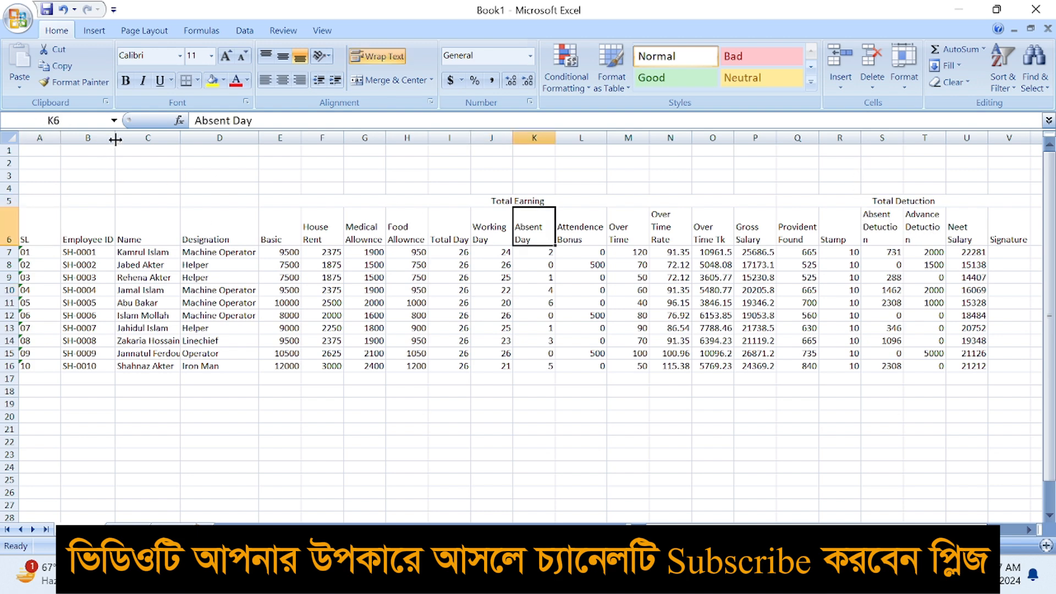
double_click(180, 138)
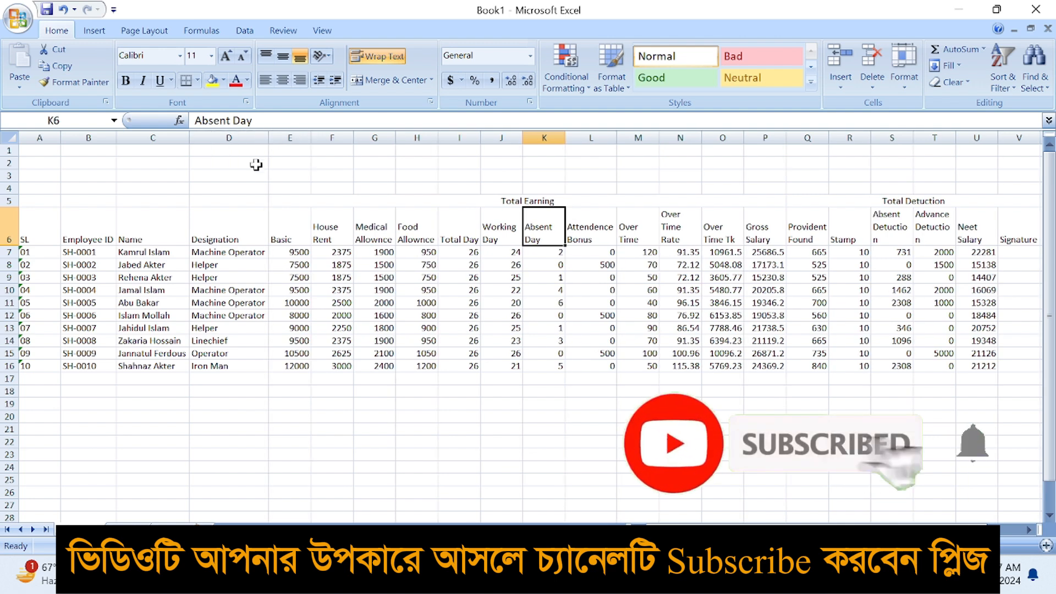
Set the whole table to 14-point Times New Roman
key(ctrl+a)
click(192, 55)
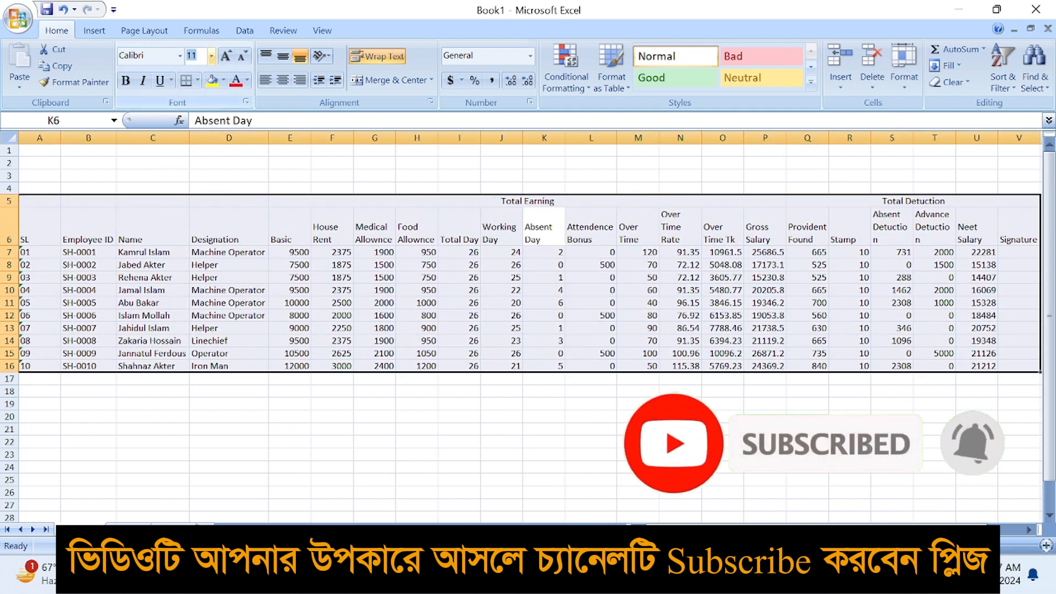
text(14)
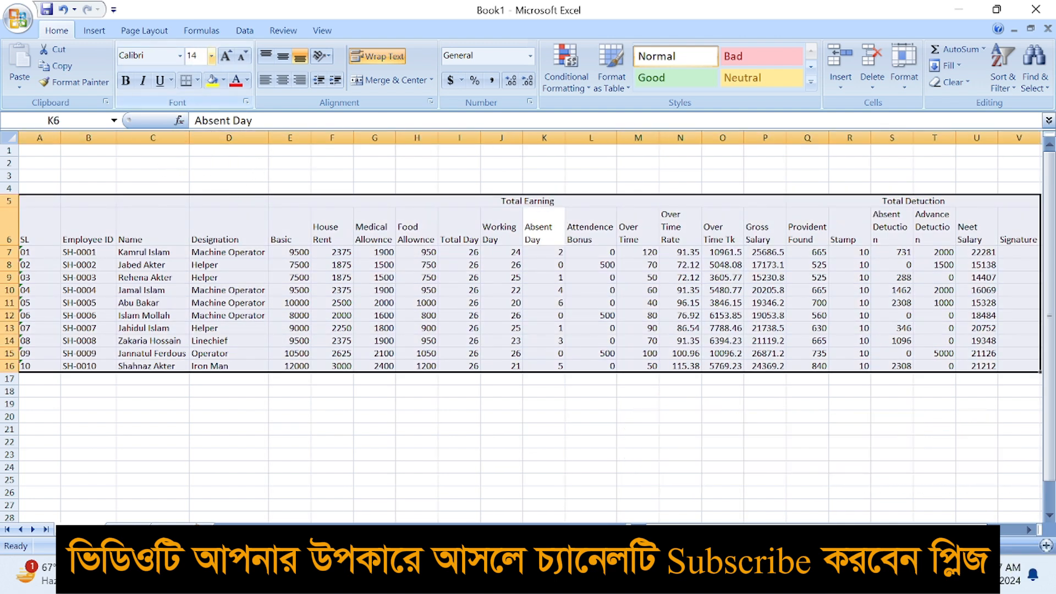
key(Return)
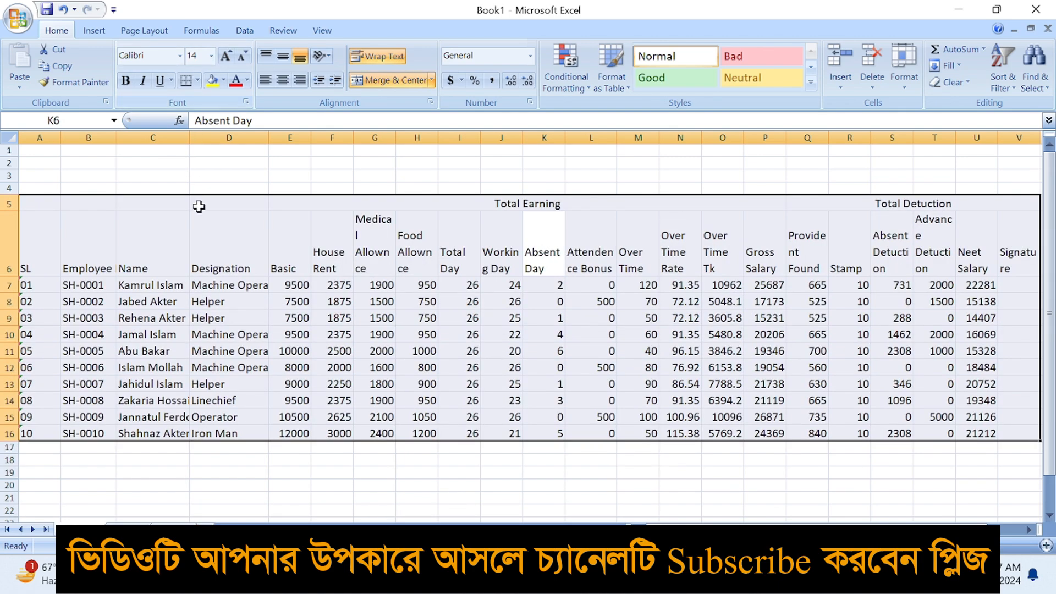
click(180, 55)
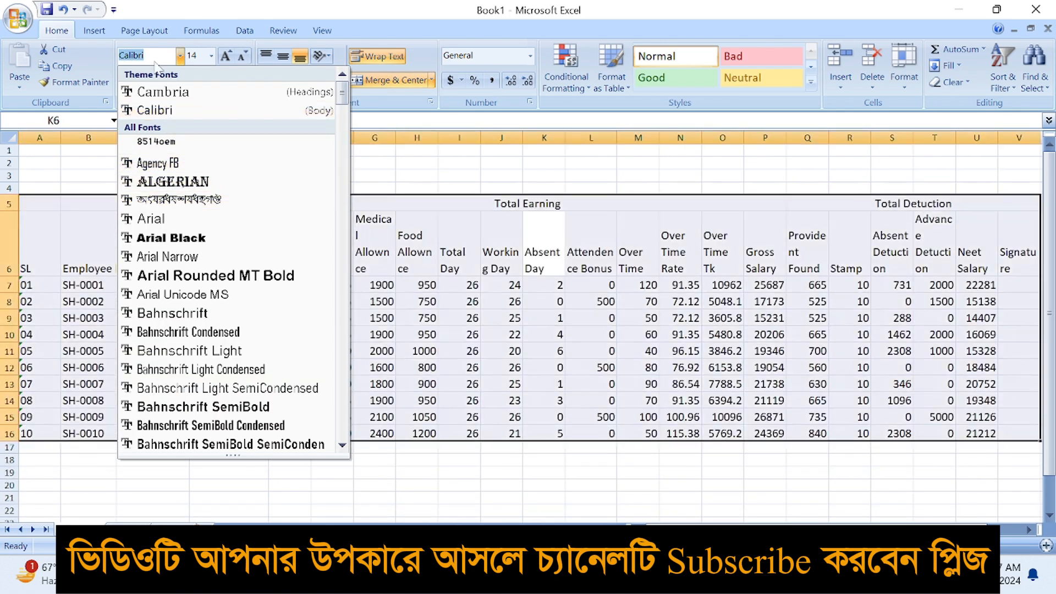
text(Times New Roman)
key(Return)
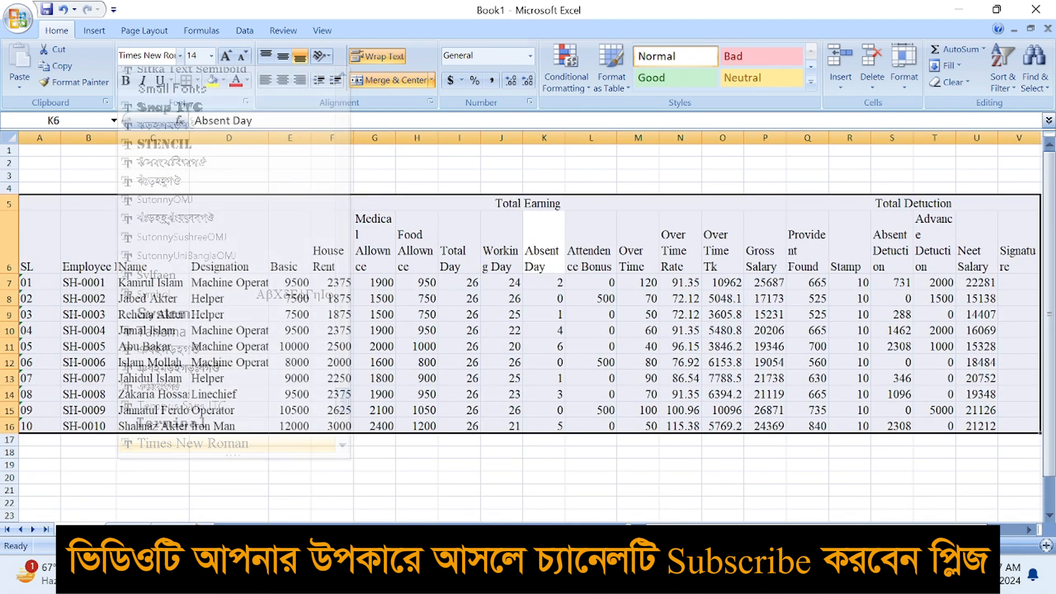
Set the page to Legal paper in landscape orientation
click(251, 304)
click(144, 31)
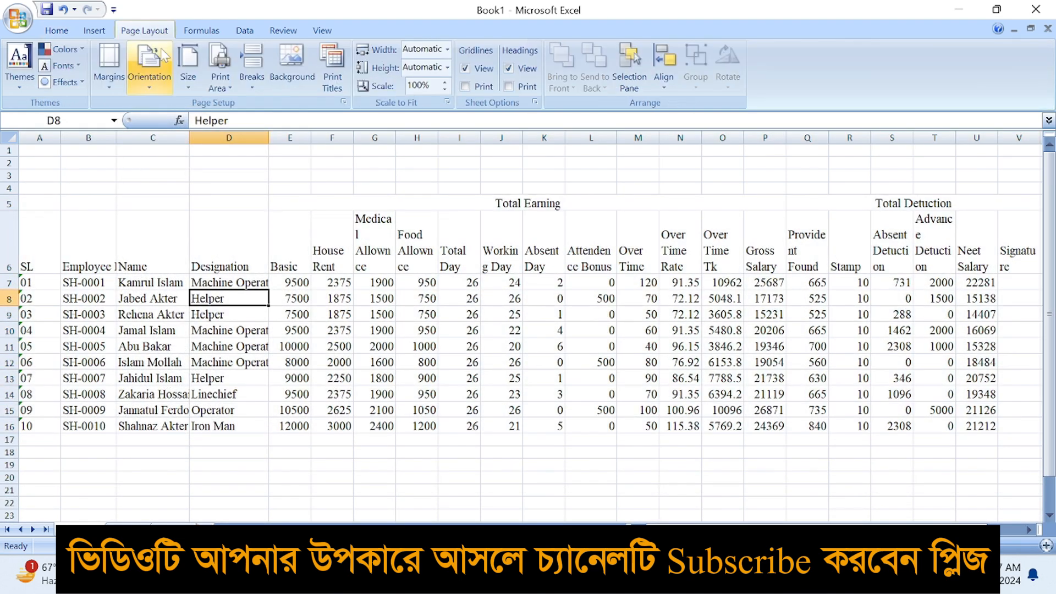
click(189, 69)
click(226, 171)
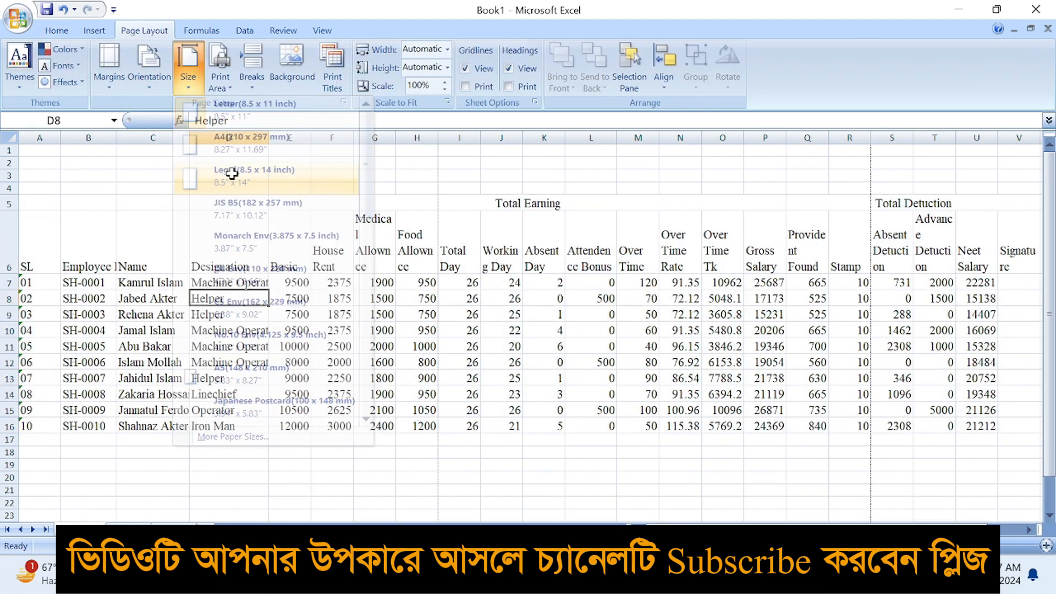
click(149, 66)
click(165, 142)
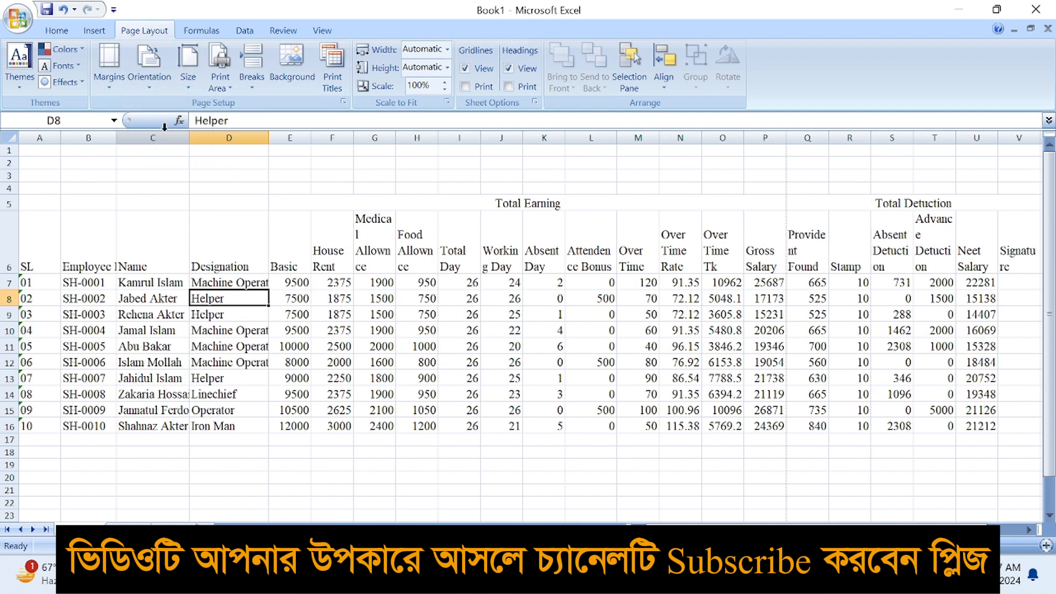
Set custom left and right page margins of 0.2
click(109, 66)
click(132, 346)
click(456, 238)
click(456, 238)
click(622, 238)
click(622, 238)
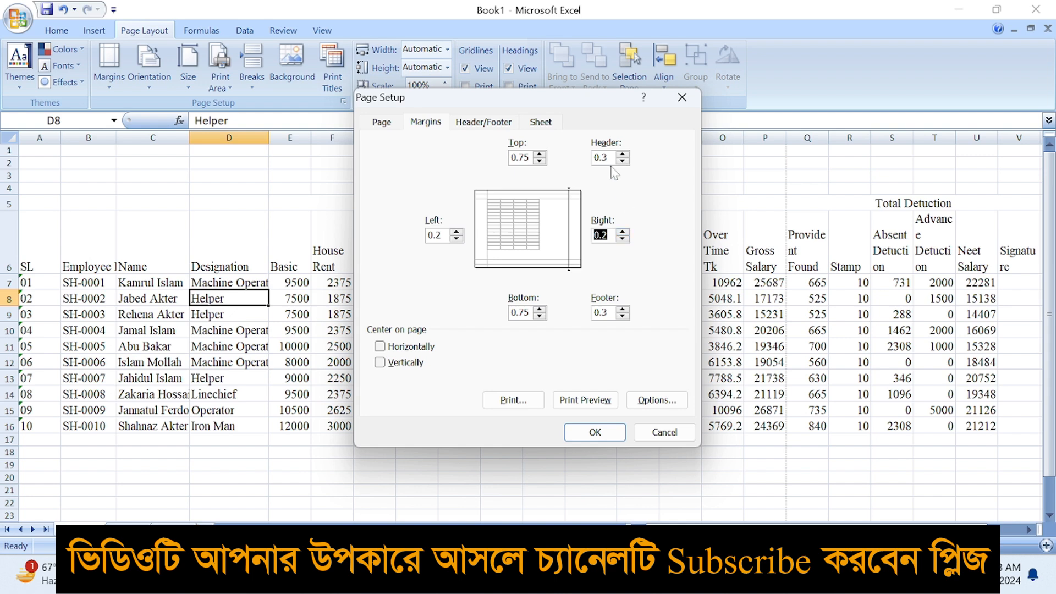
click(587, 433)
click(360, 361)
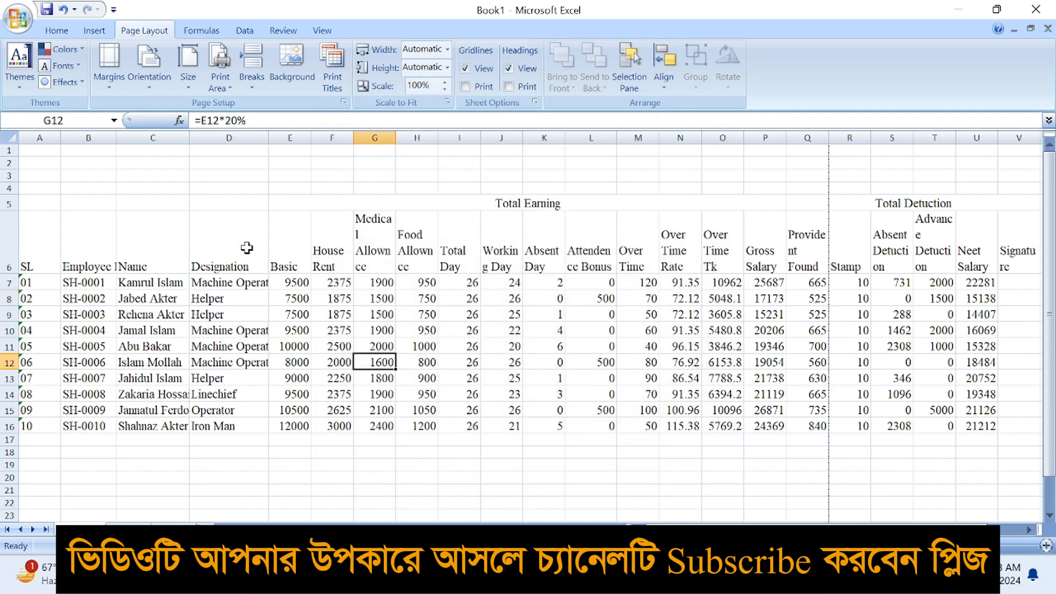
Resize the Employee ID column and wrap its heading onto two lines
double_click(114, 137)
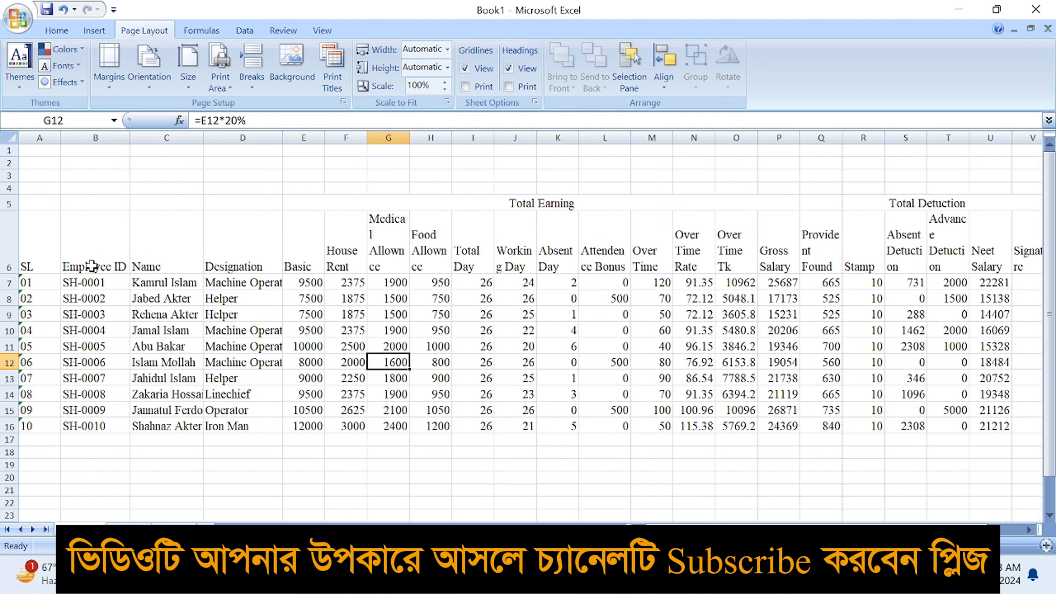
click(104, 237)
drag(131, 139, 115, 153)
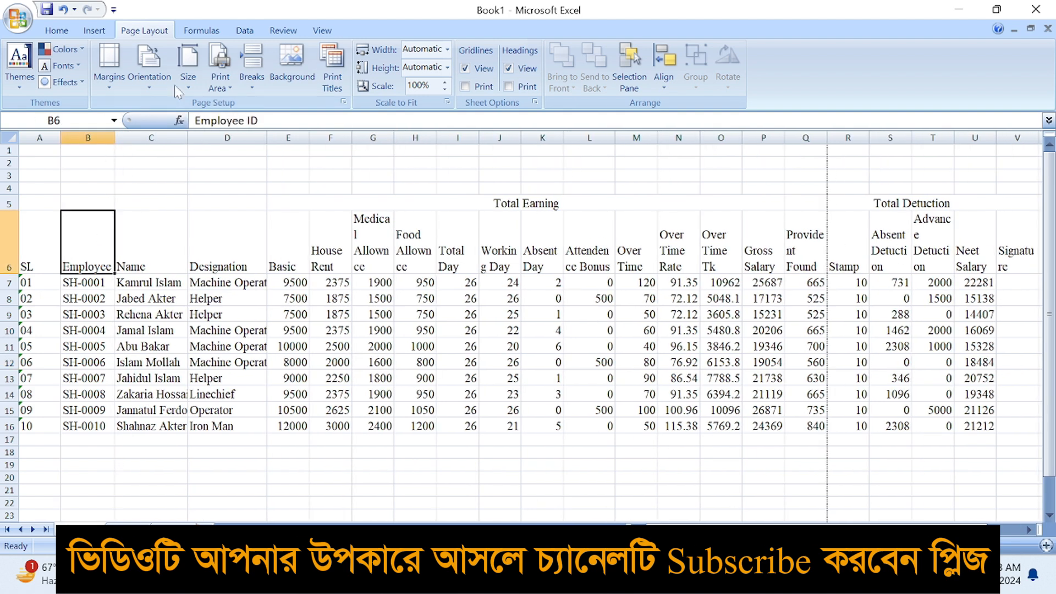
click(69, 32)
click(359, 57)
Auto-fit columns C through O to their headings and contents
click(149, 245)
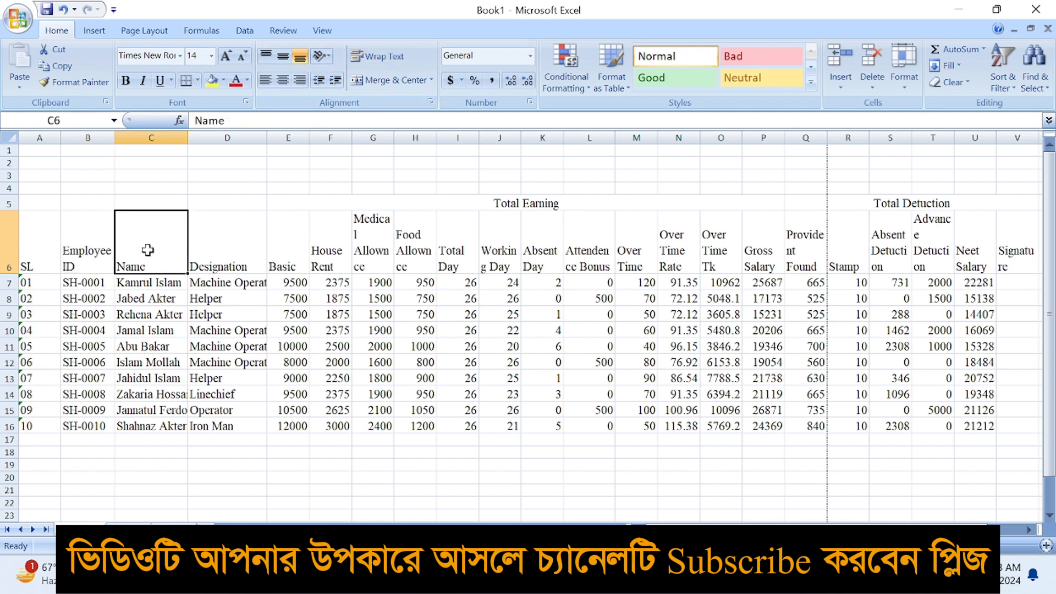
click(223, 249)
double_click(187, 137)
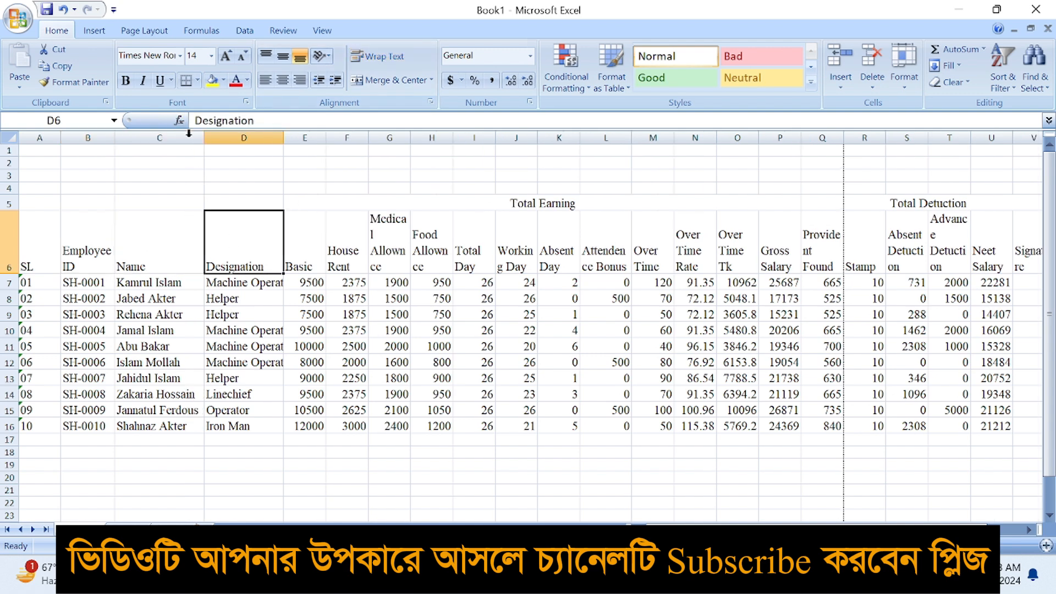
double_click(284, 138)
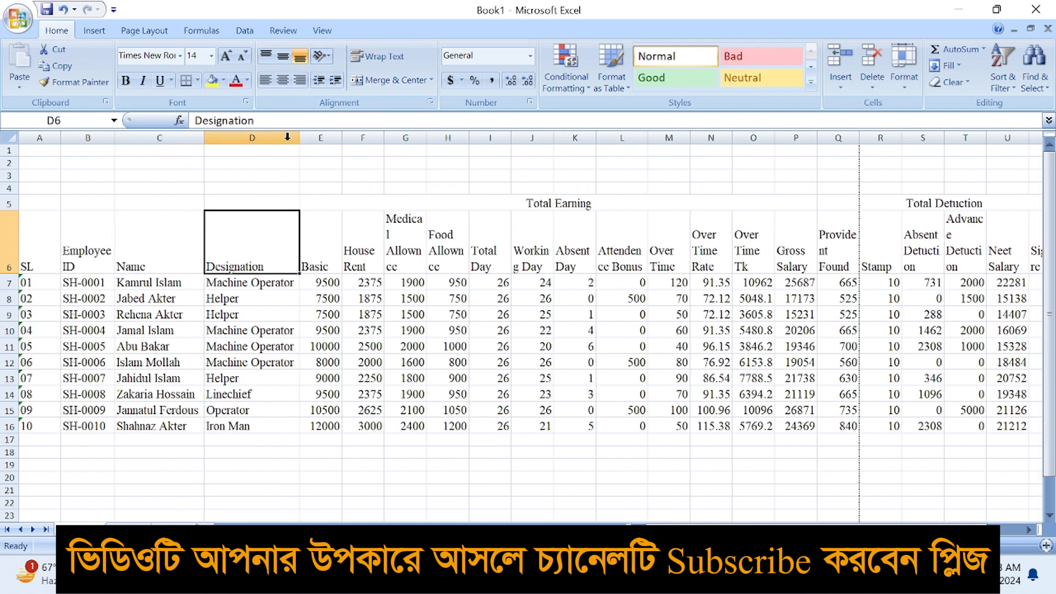
double_click(342, 139)
double_click(377, 138)
double_click(413, 137)
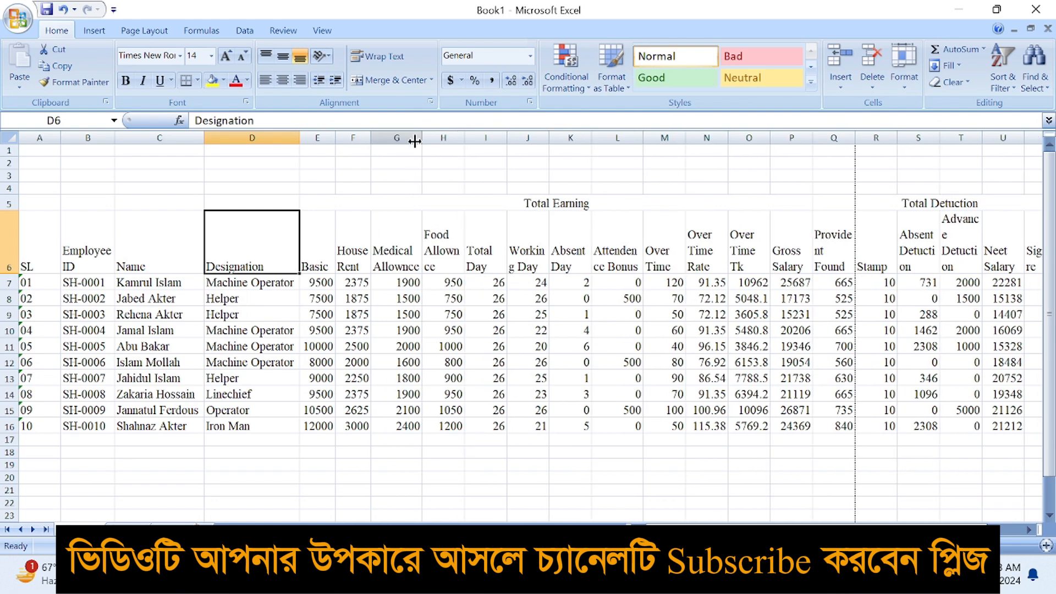
double_click(464, 137)
double_click(515, 137)
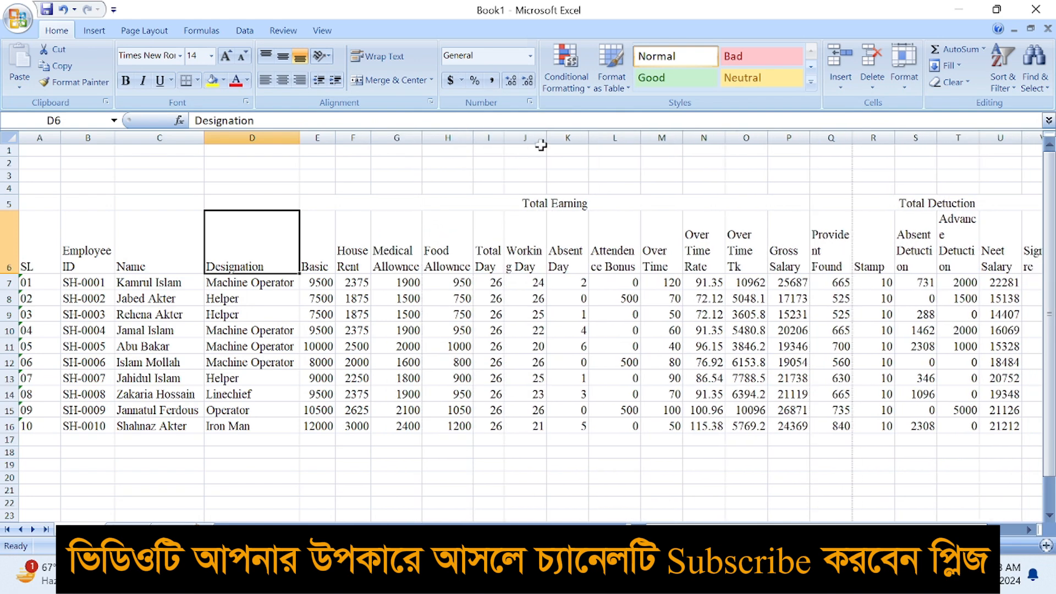
double_click(545, 139)
double_click(589, 139)
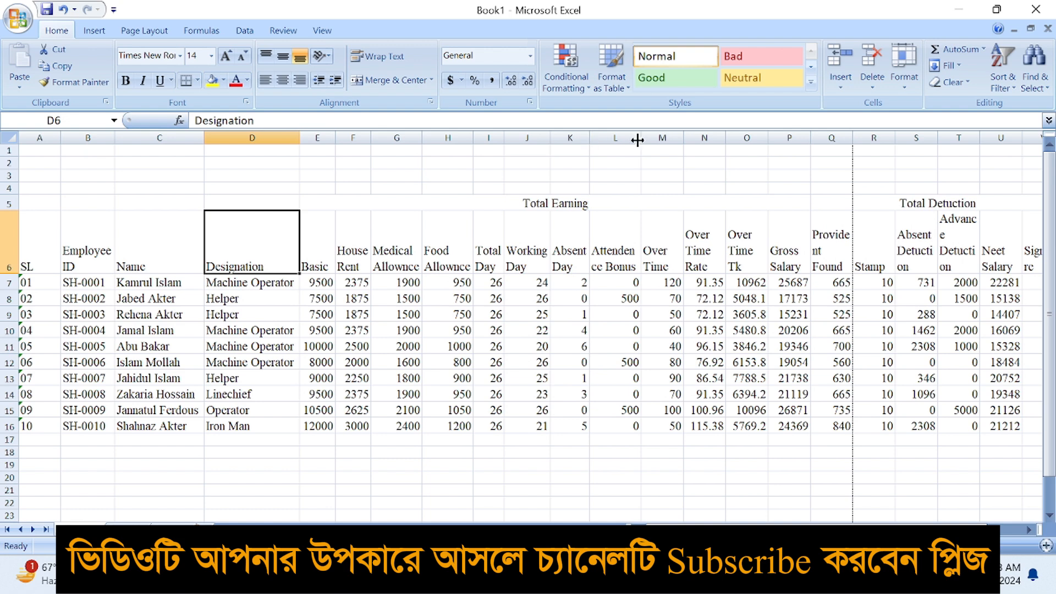
double_click(692, 137)
double_click(721, 138)
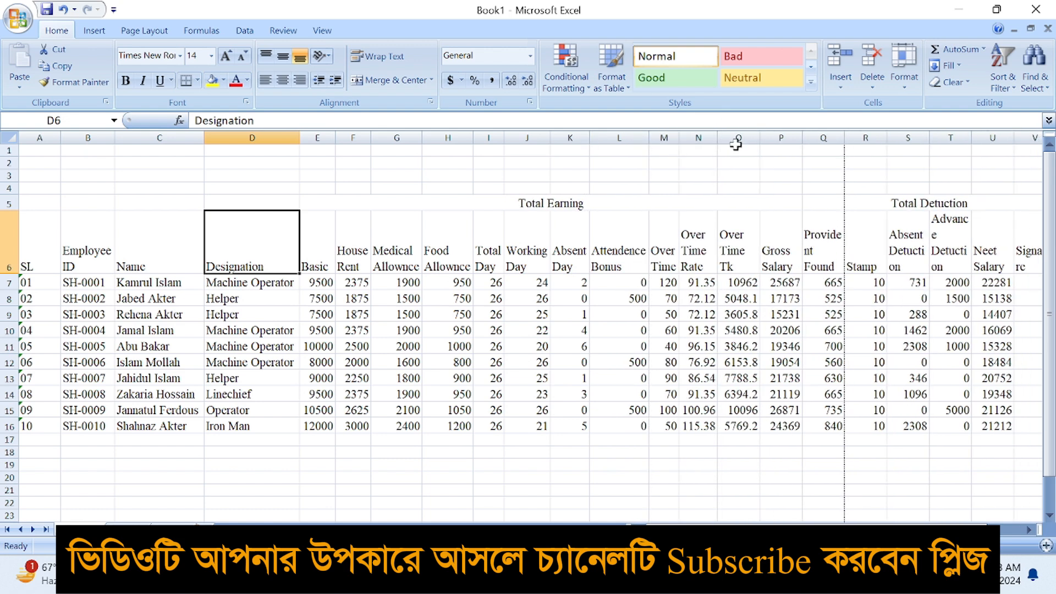
double_click(758, 137)
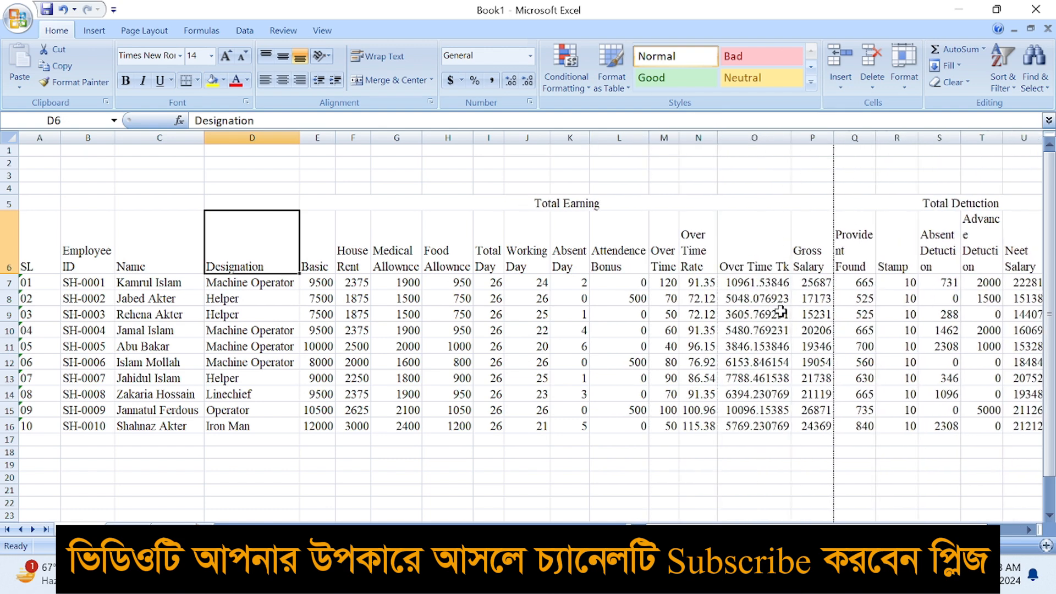
Round the overtime amounts to whole numbers from O7 down to O16
click(771, 285)
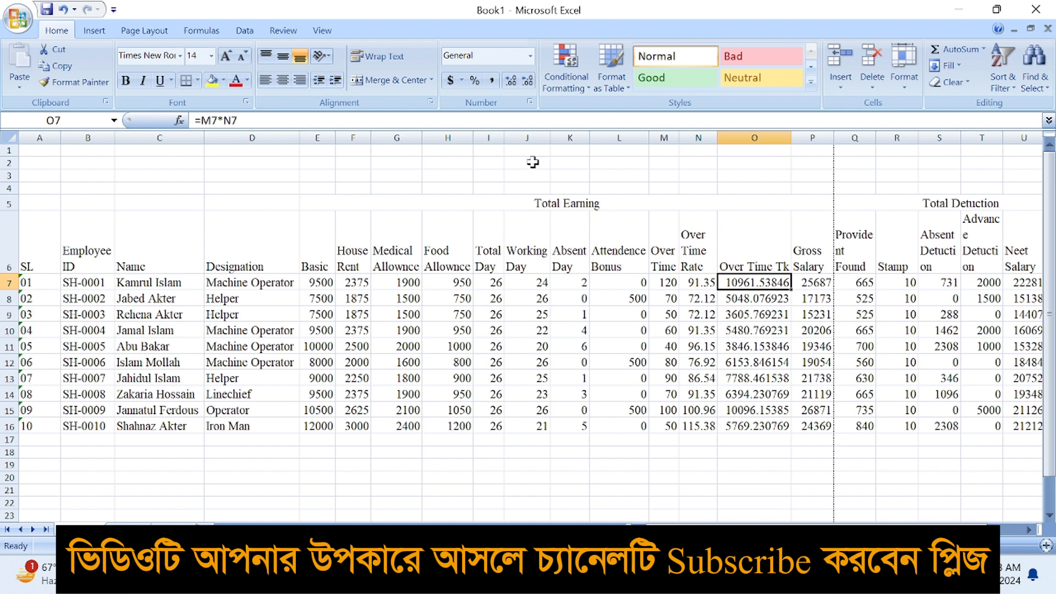
click(525, 82)
click(525, 82)
click(525, 82)
click(526, 82)
click(525, 82)
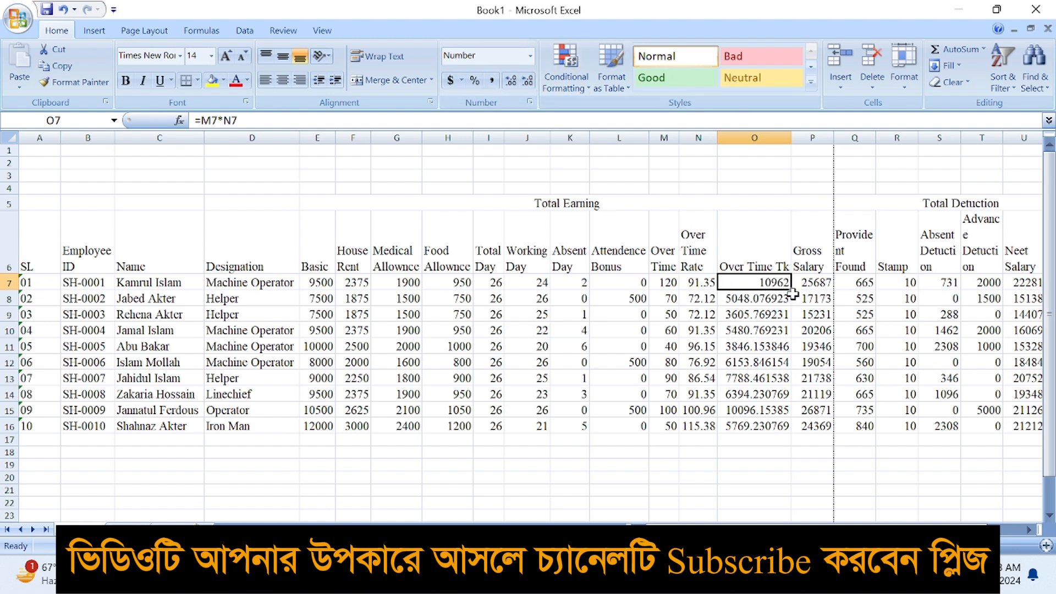
double_click(792, 290)
Narrow the Over Time Tk column so its wrapped heading fits on two lines
double_click(790, 132)
click(765, 256)
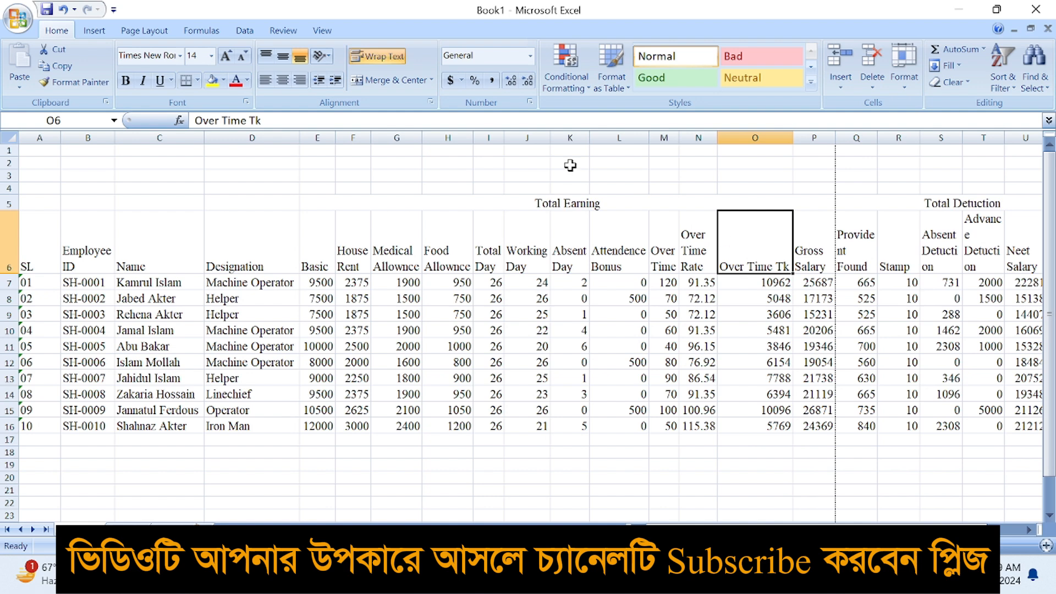
drag(793, 137, 778, 139)
click(383, 60)
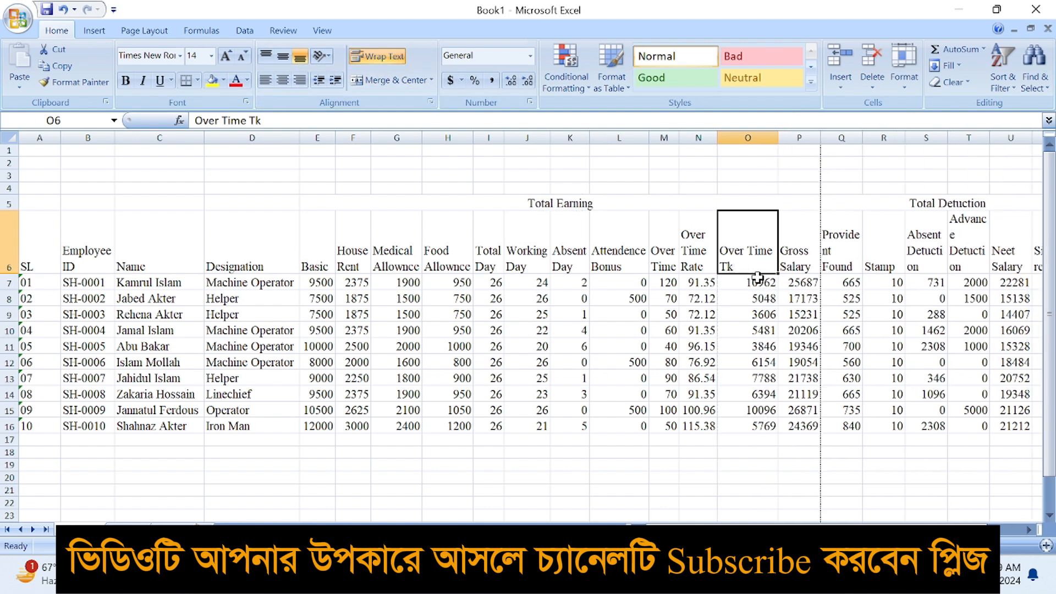
double_click(778, 138)
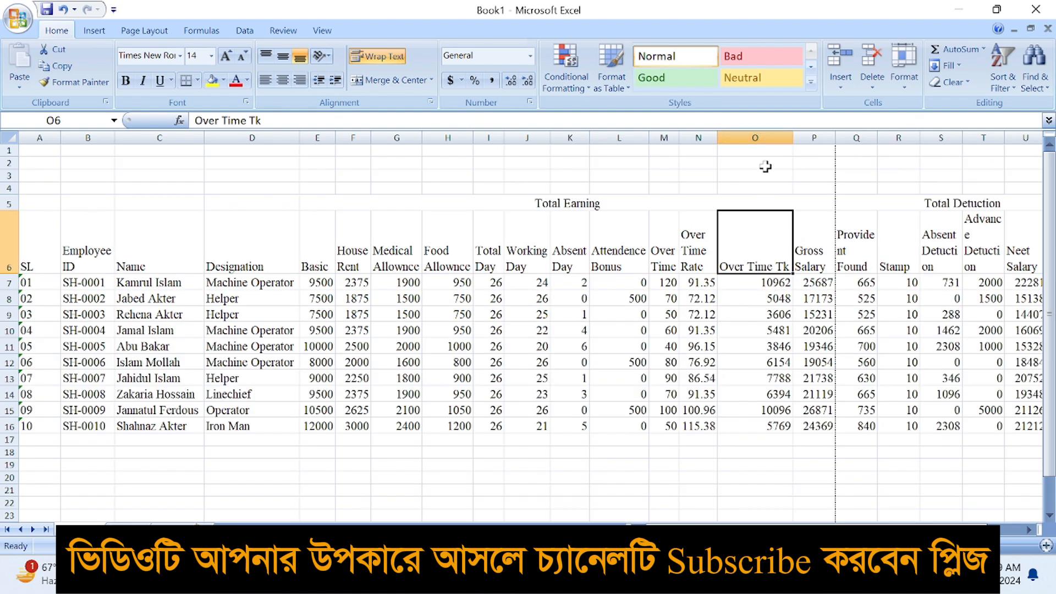
drag(794, 139, 776, 139)
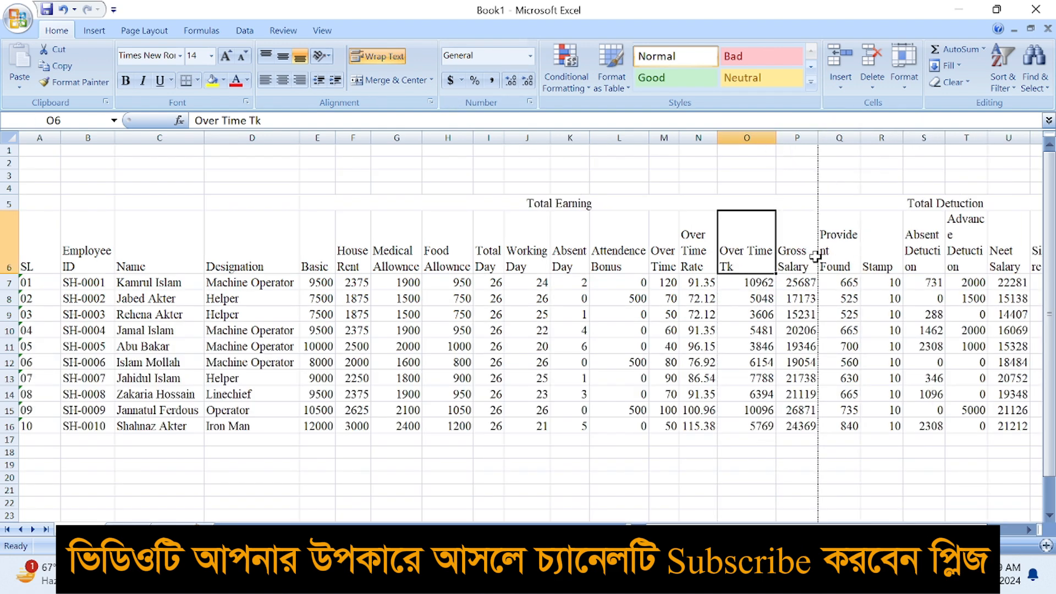
Show Gross Salary with two decimals down the column and narrow it so the heading wraps
click(808, 220)
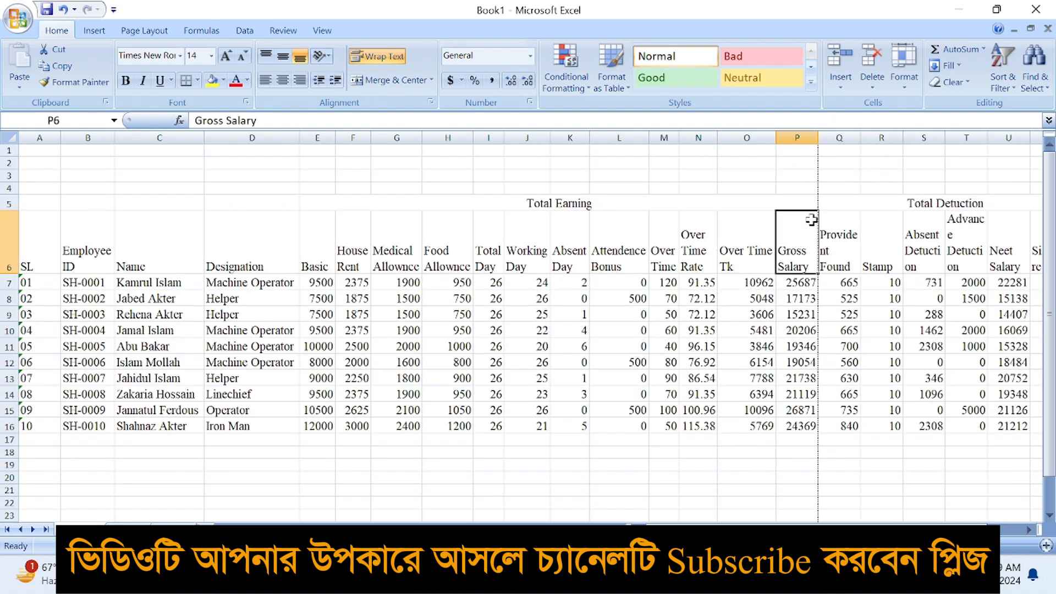
double_click(816, 139)
click(804, 286)
click(527, 81)
click(527, 81)
click(526, 81)
double_click(849, 290)
mouse_move(849, 146)
mouse_down()
mouse_move(814, 158)
mouse_move(829, 152)
mouse_up()
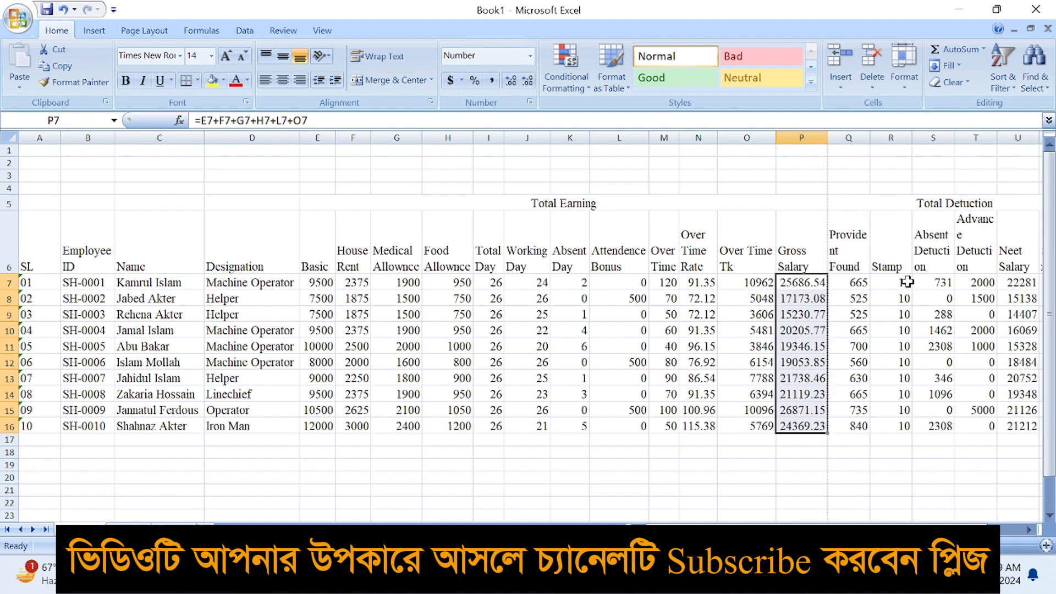
Resize the Provident Found, Stamp, Absent Detuction, Advance Detuction, Neet Salary and Signature columns
click(852, 251)
double_click(870, 139)
click(909, 233)
drag(919, 139, 914, 139)
click(930, 237)
double_click(957, 137)
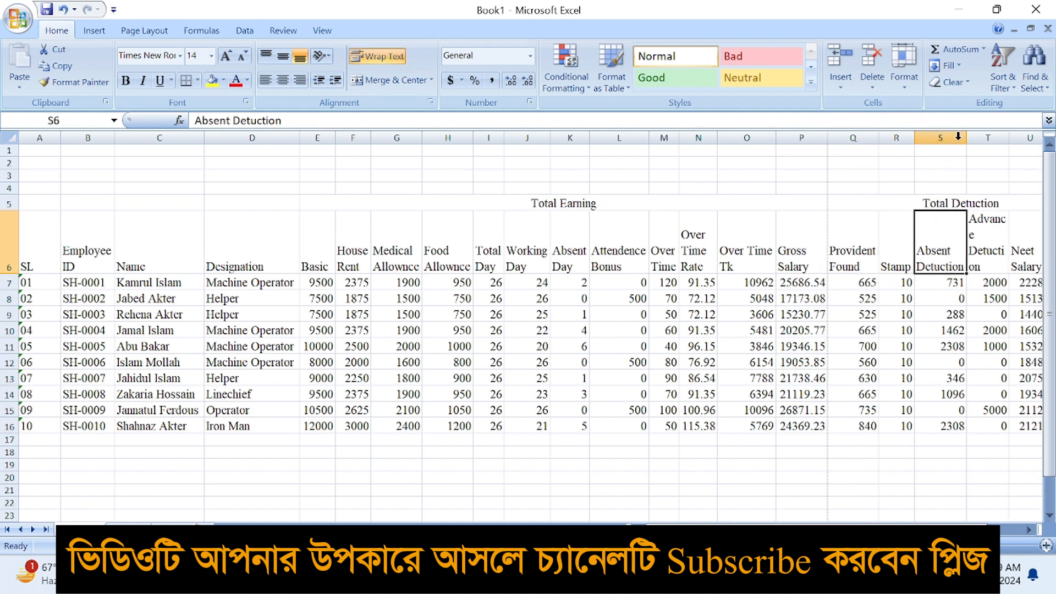
click(984, 242)
double_click(1010, 138)
drag(930, 520, 937, 518)
click(947, 265)
double_click(965, 137)
click(971, 238)
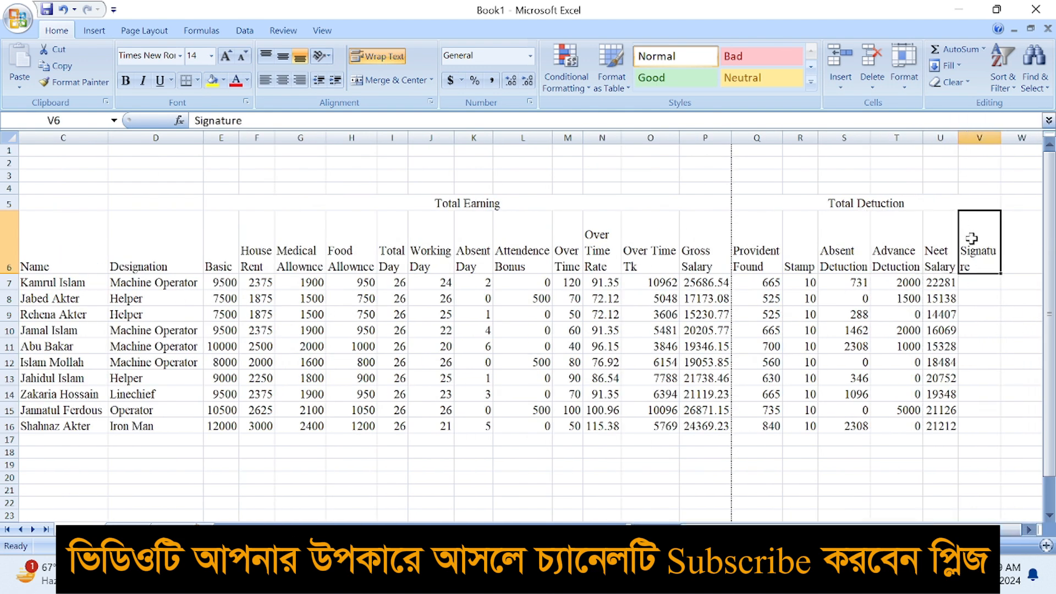
drag(1001, 139, 1024, 139)
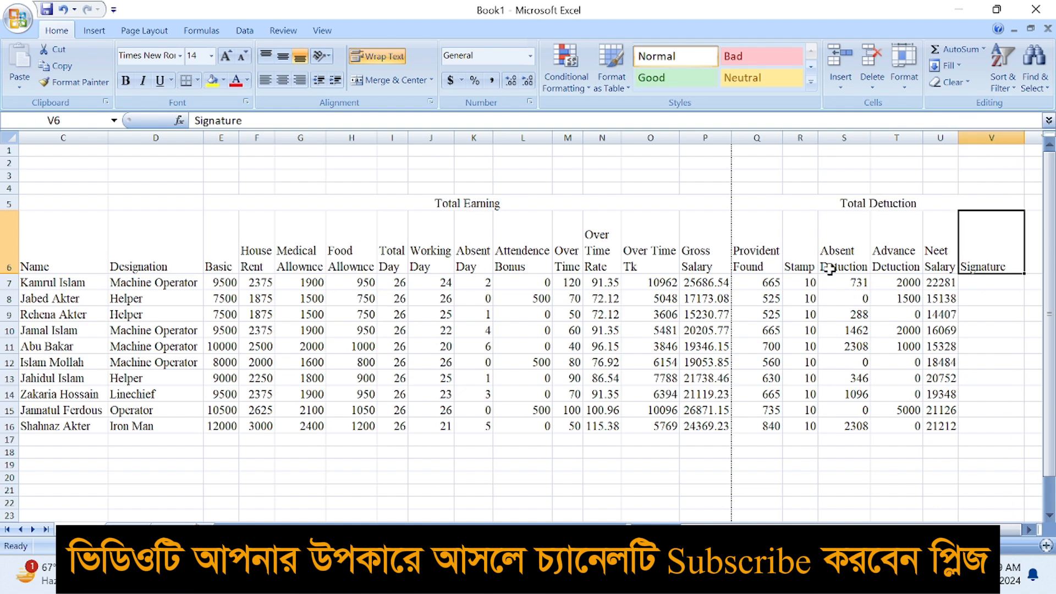
Check each header cell from House Rent to Signature for fit
click(653, 230)
click(568, 238)
click(526, 246)
click(432, 258)
click(388, 264)
click(300, 259)
click(239, 260)
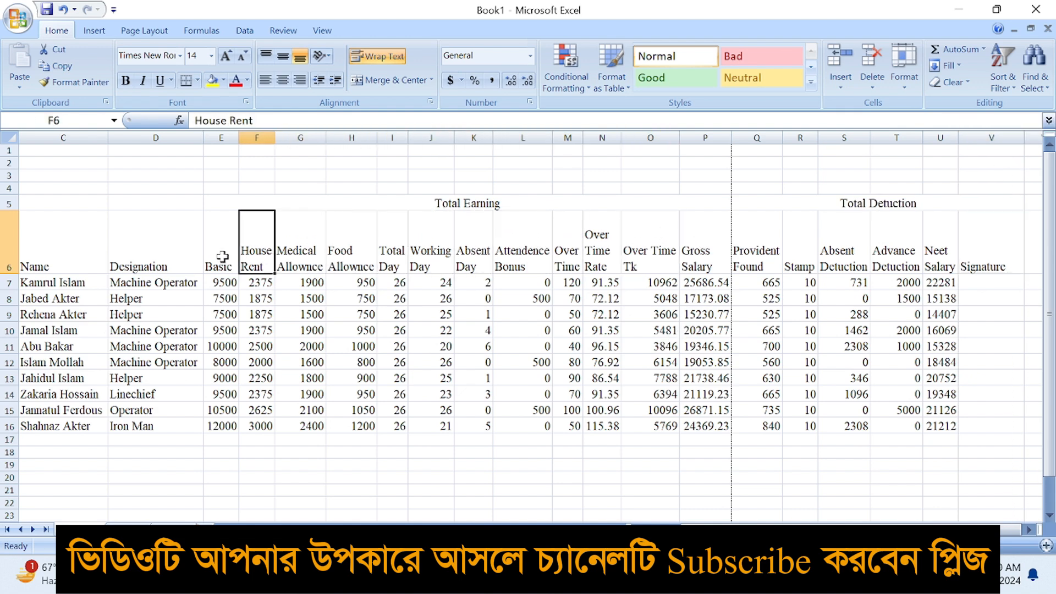
click(183, 254)
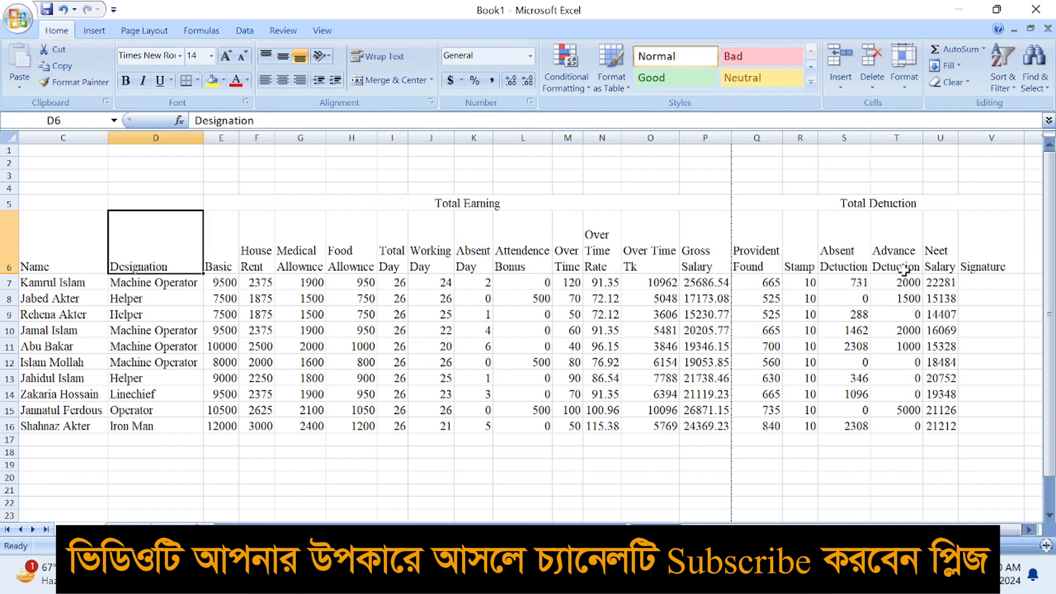
click(939, 252)
click(990, 249)
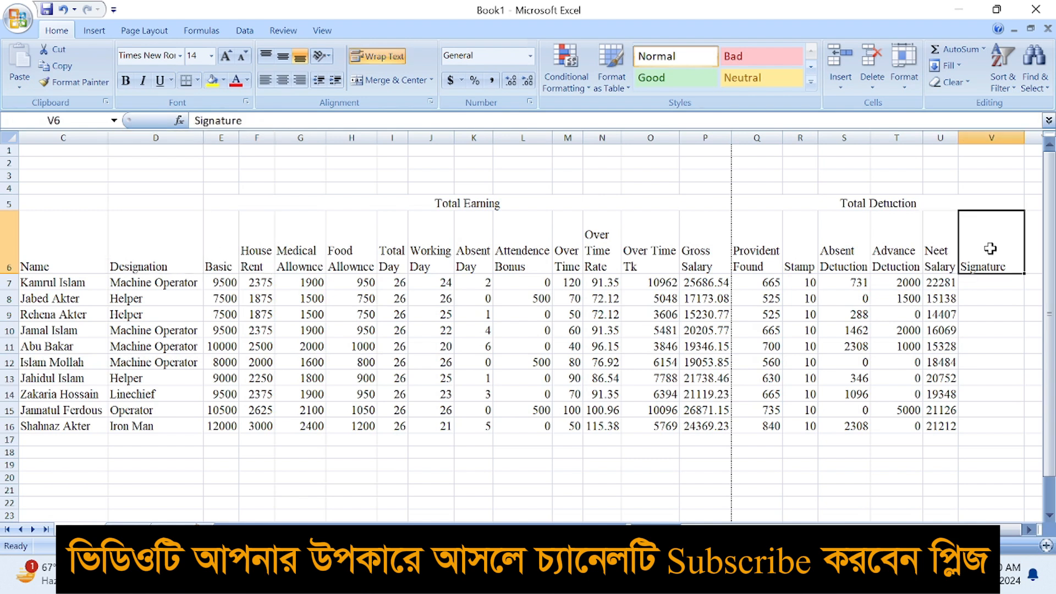
click(946, 257)
click(891, 258)
click(815, 264)
click(138, 253)
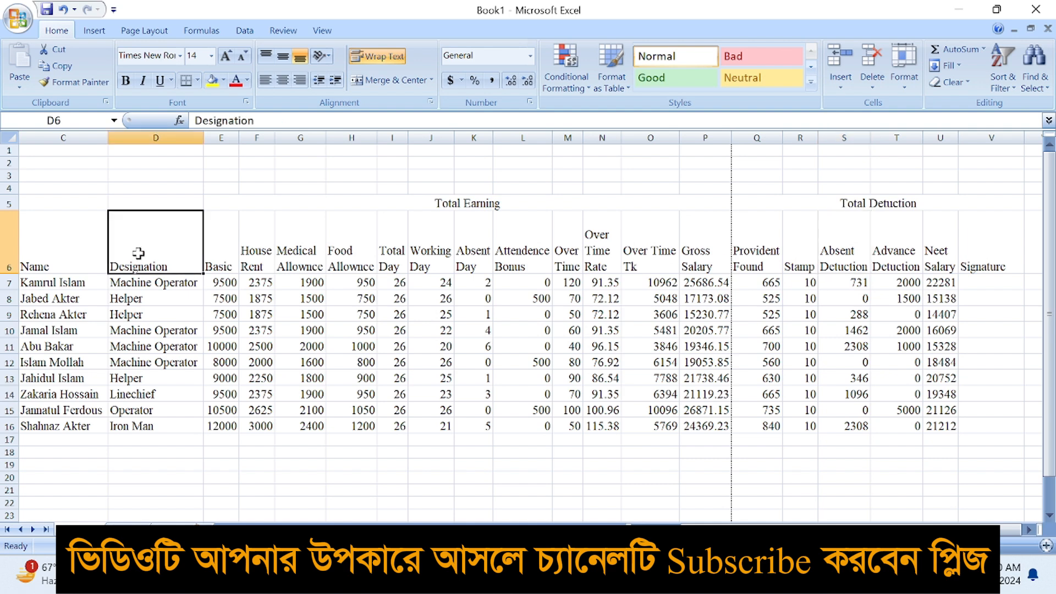
Select the headings from Name to Signature and re-edit the Provident Found heading
drag(76, 254, 1003, 271)
double_click(779, 240)
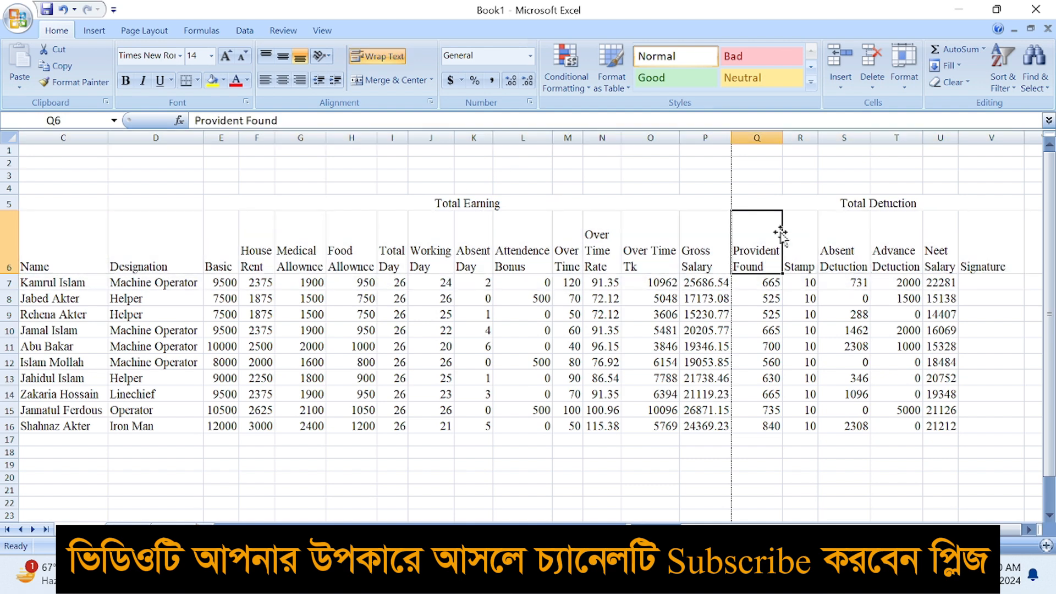
click(806, 234)
click(738, 313)
drag(82, 242, 996, 223)
Widen the Over Time Rate column and keep its heading text wrapped
drag(621, 138, 638, 142)
click(618, 235)
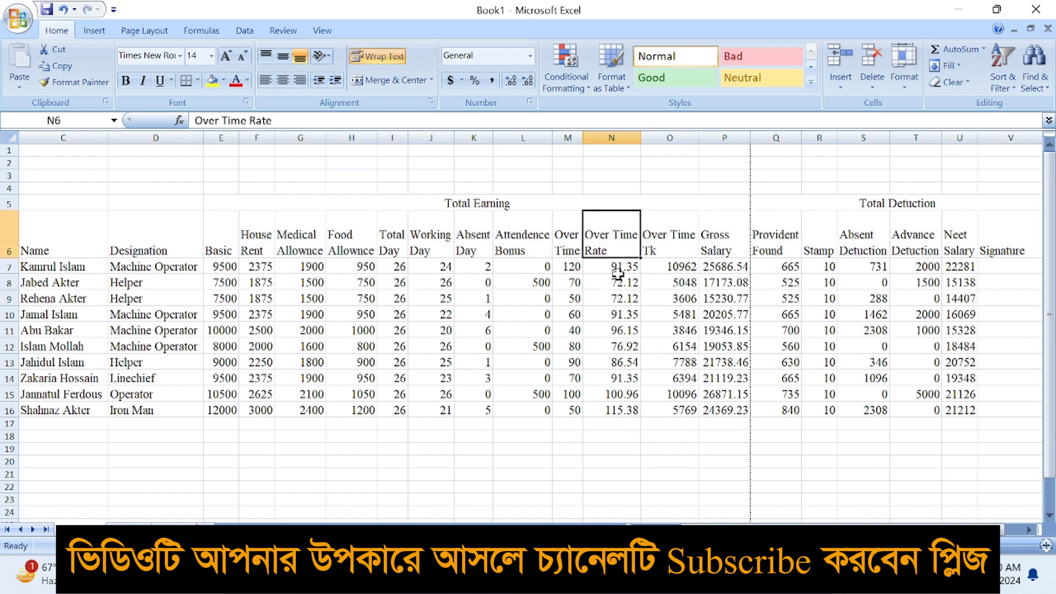
key(Down)
key(Down)
key(Down)
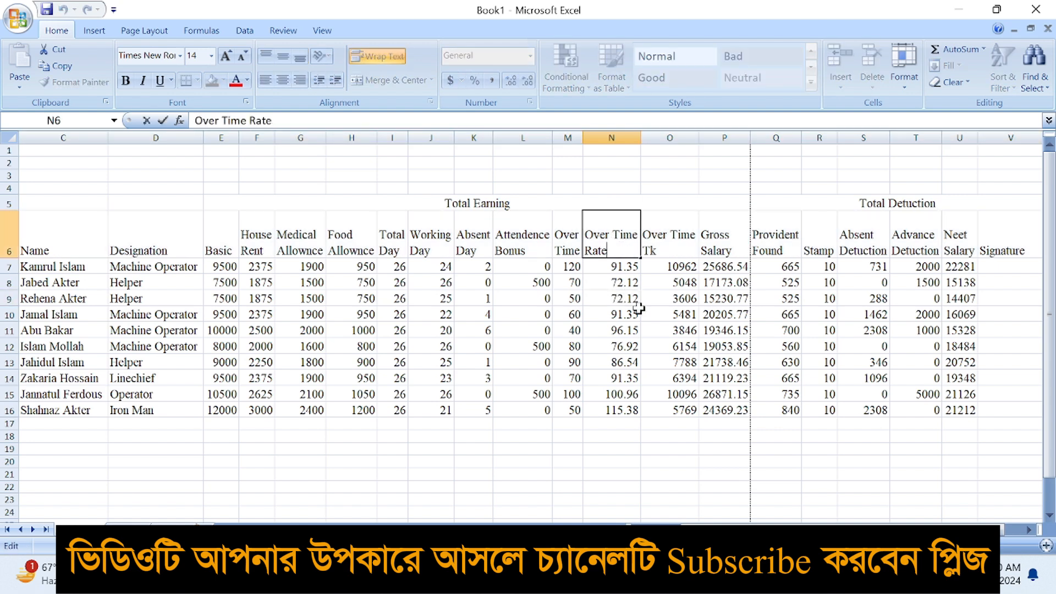
click(638, 305)
click(623, 237)
click(631, 282)
click(622, 238)
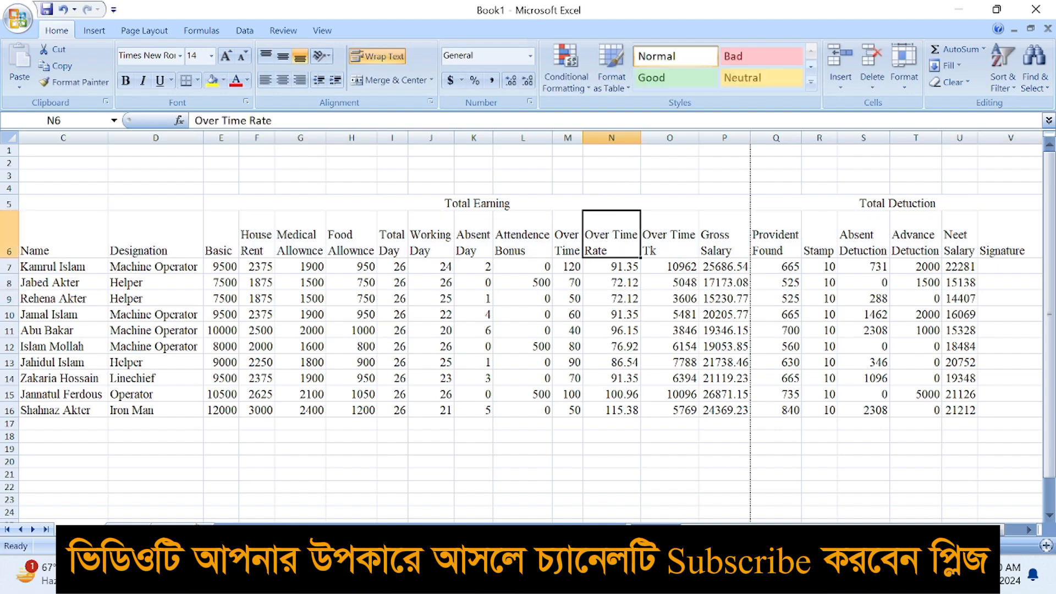
Toggle text wrapping and select the whole header row from SL onward
click(378, 57)
click(378, 56)
drag(634, 315, 641, 318)
drag(35, 242, 997, 250)
drag(721, 530, 685, 530)
drag(36, 242, 901, 246)
Bold the header row and widen the House Rent and Total Day columns
click(125, 81)
drag(335, 137, 389, 138)
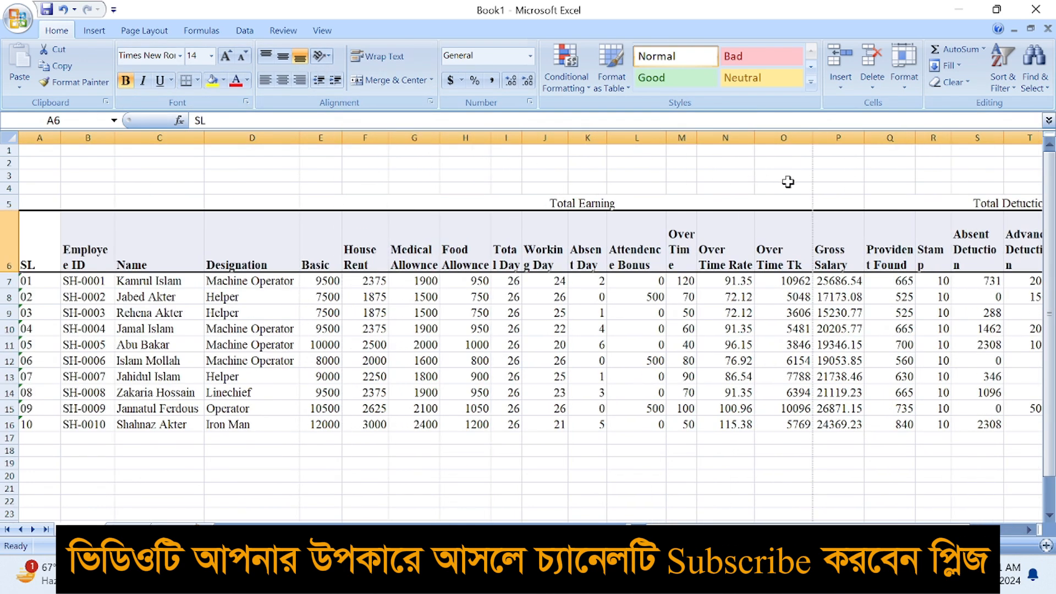
drag(519, 142, 744, 138)
Widen the Provident Found column, then reselect the header row from SL to Signature
drag(801, 529, 854, 530)
drag(777, 137, 998, 137)
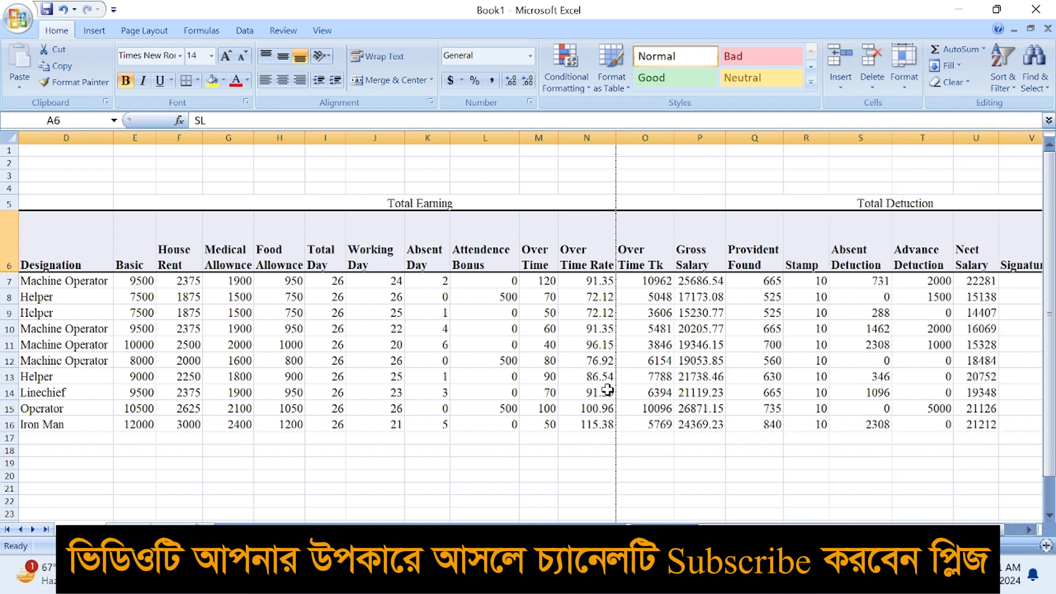
click(527, 383)
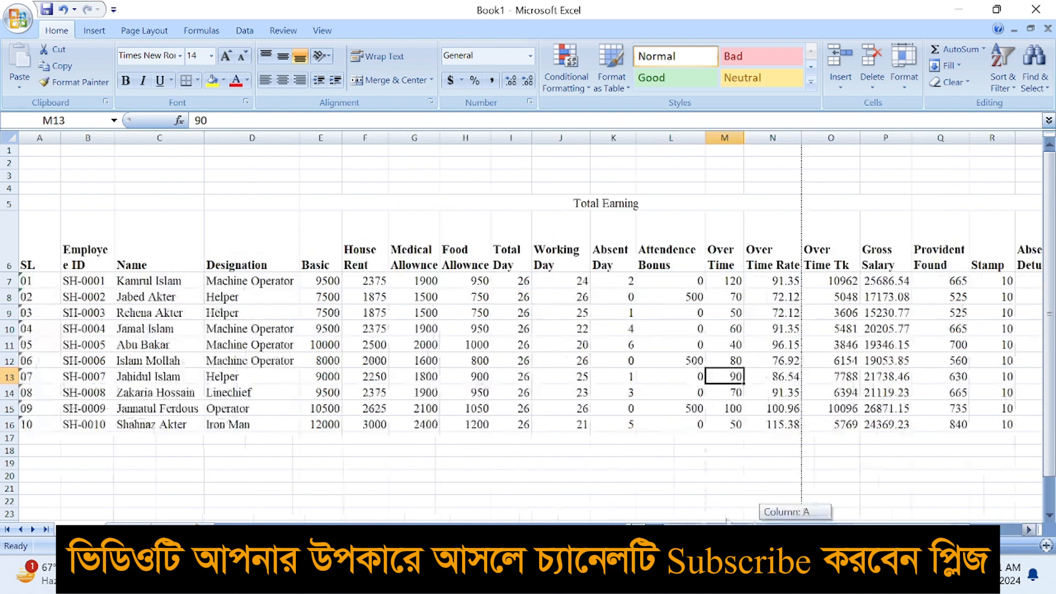
click(725, 432)
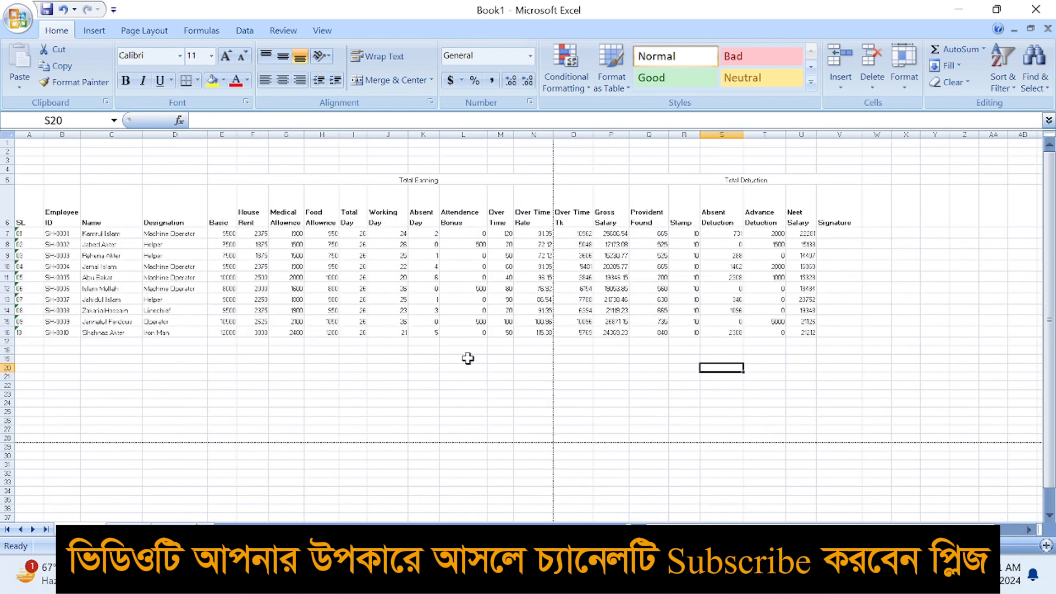
drag(29, 222, 855, 213)
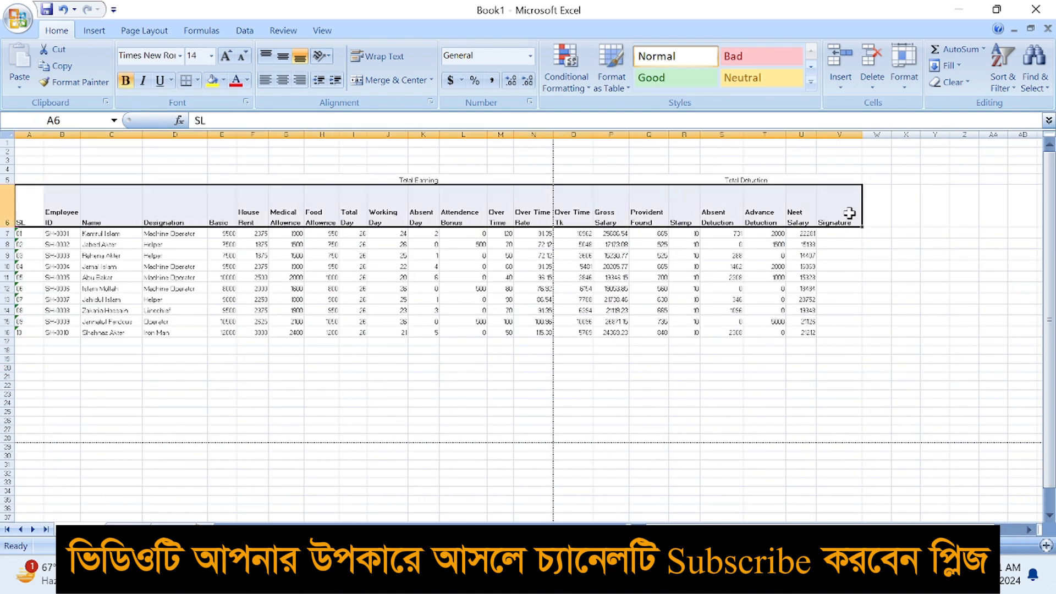
Give the header row a light blue fill
click(224, 80)
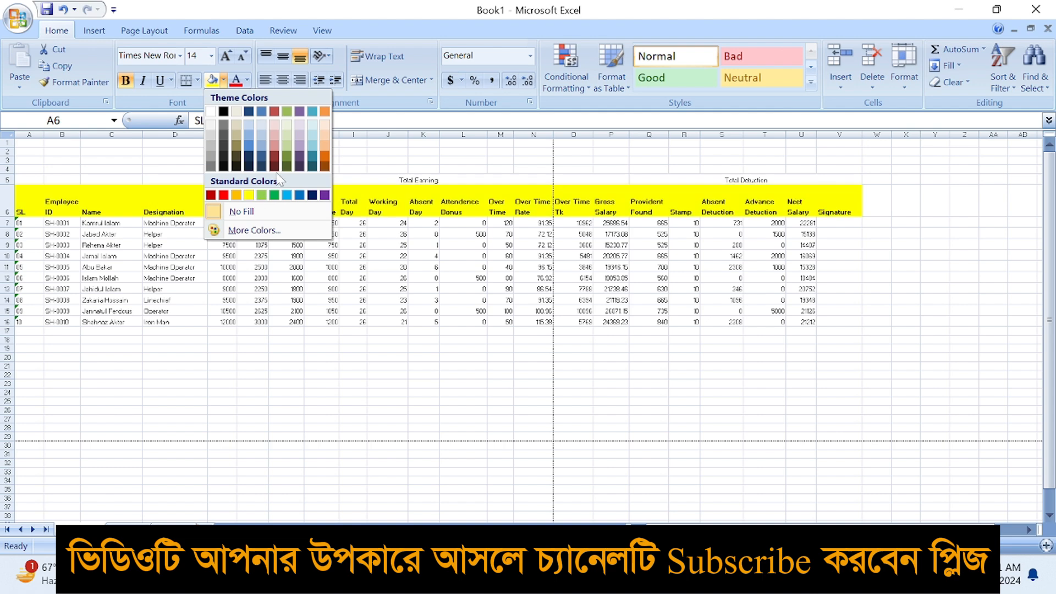
click(311, 150)
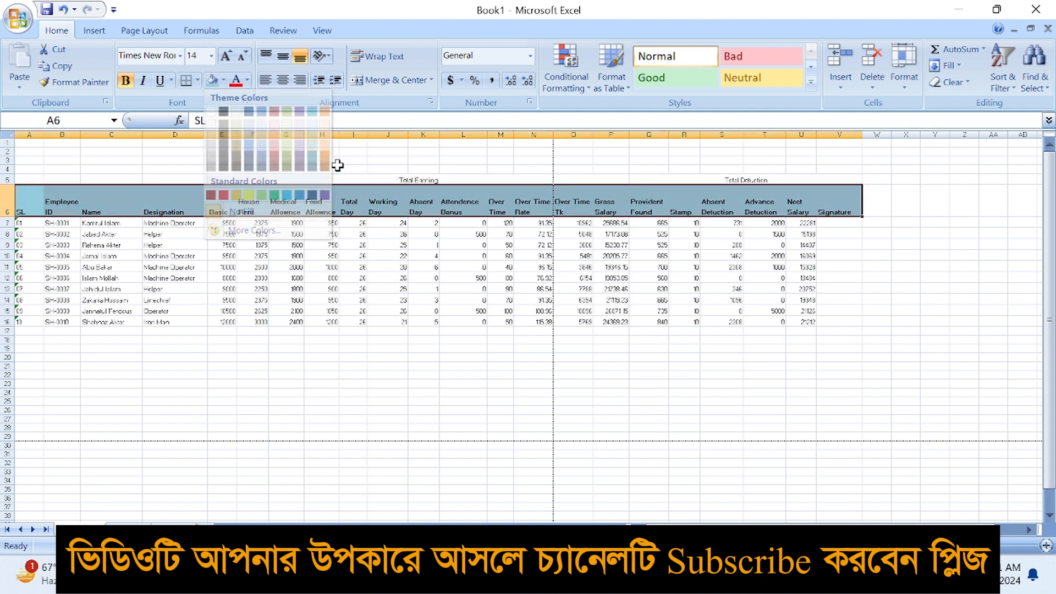
click(223, 80)
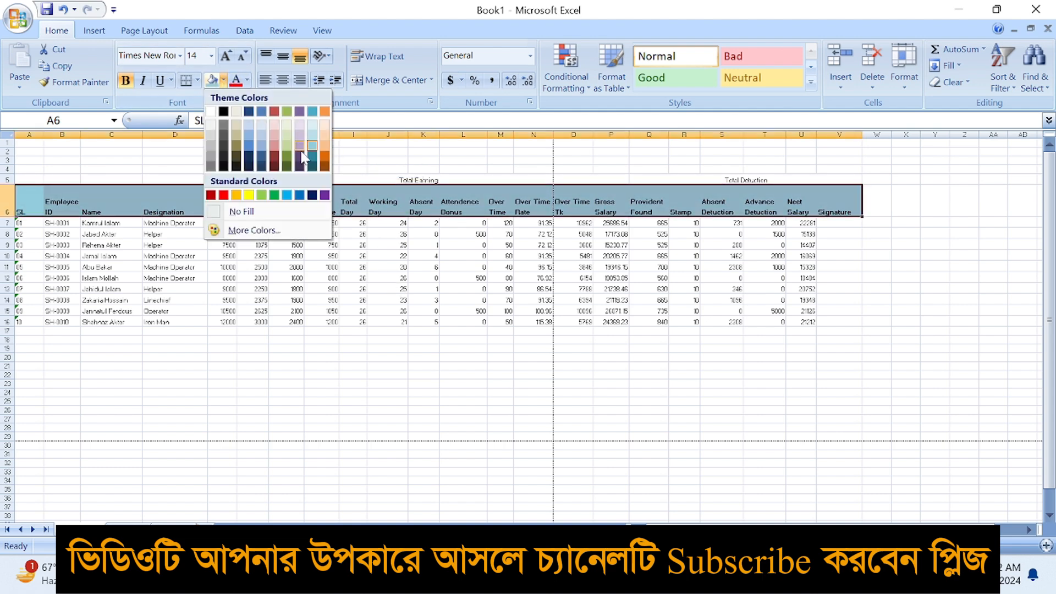
click(262, 147)
Widen the Over Time Rate column
click(382, 291)
scroll(382, 297, up, 2)
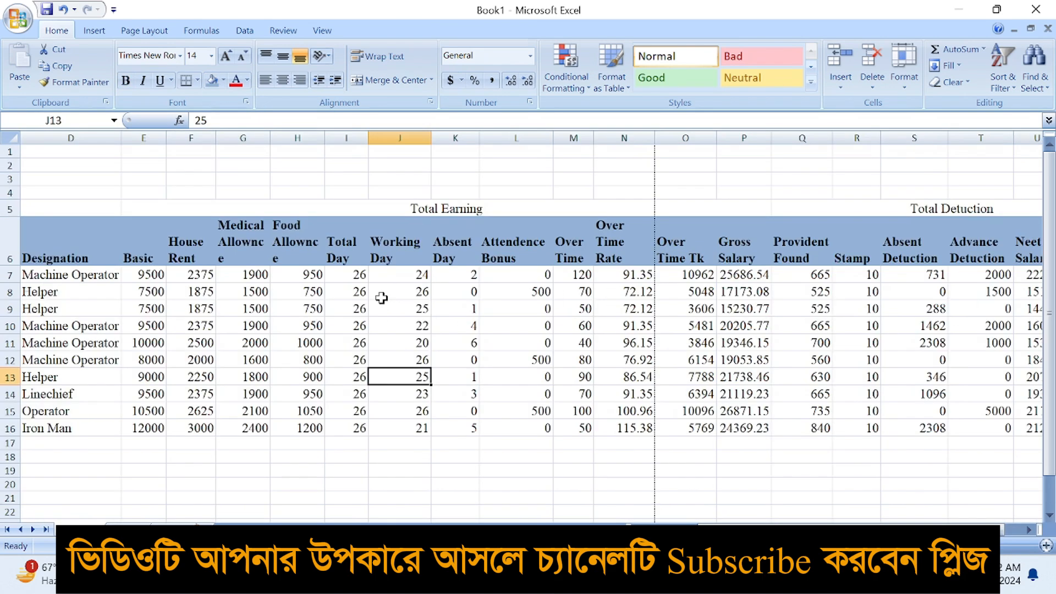
click(625, 246)
drag(654, 138, 671, 137)
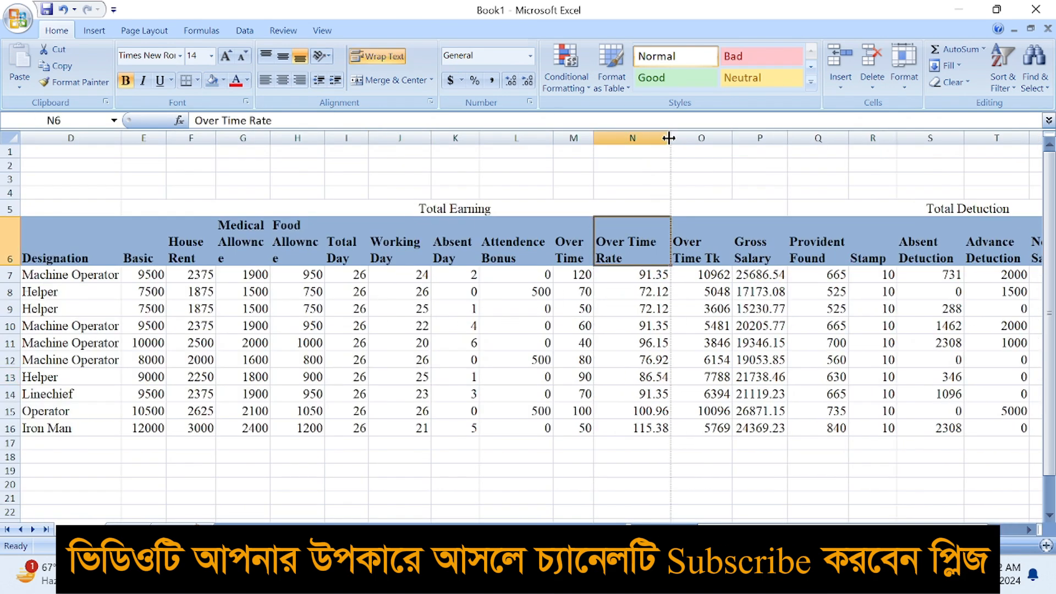
click(522, 310)
Centre the SL-to-Signature headings horizontally and vertically
drag(93, 246, 875, 250)
scroll(582, 490, down, 2)
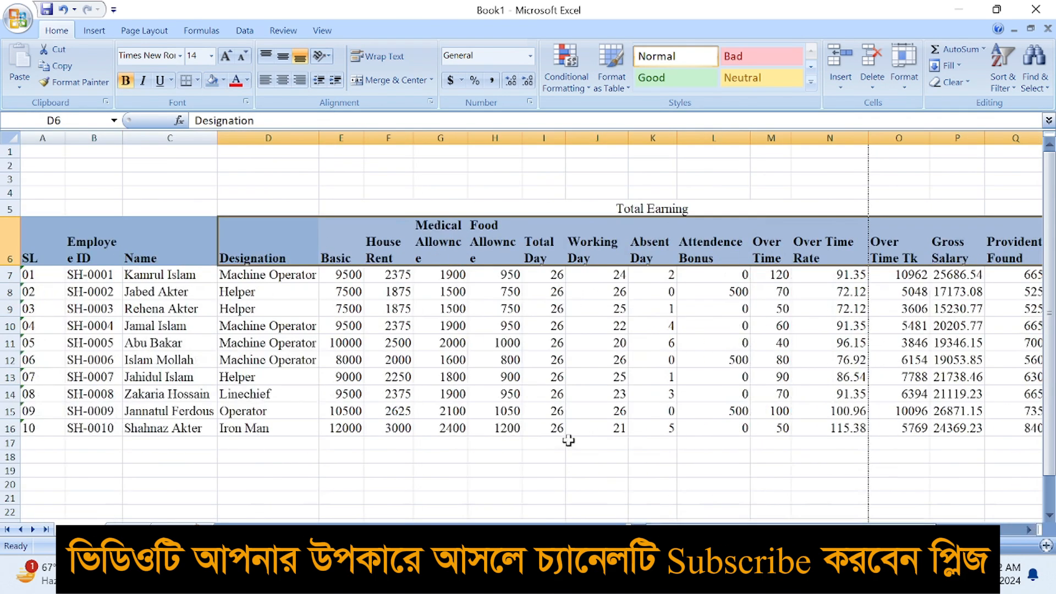
drag(41, 220, 930, 232)
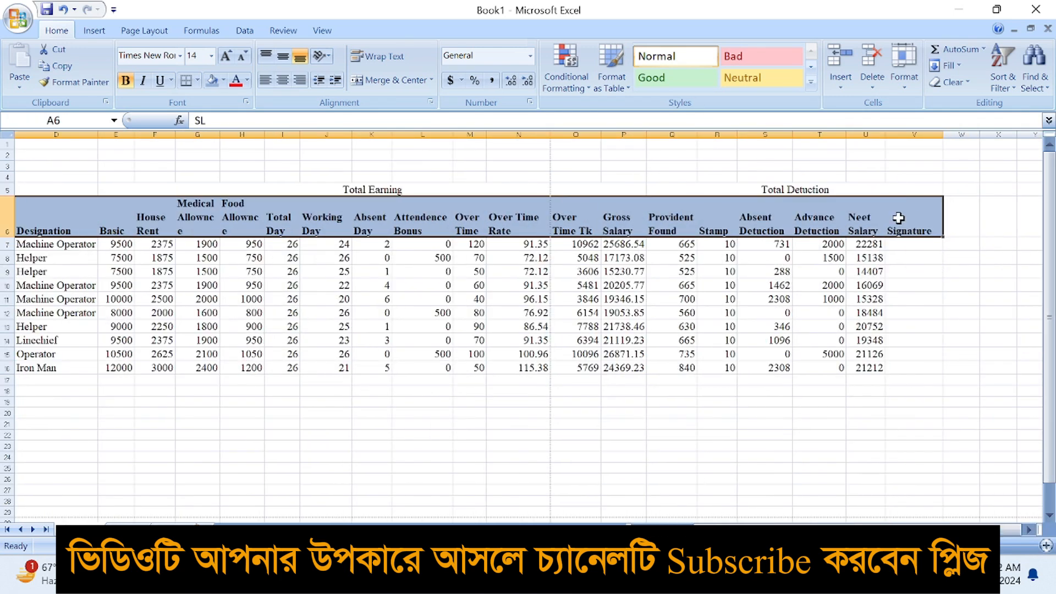
click(283, 81)
click(282, 56)
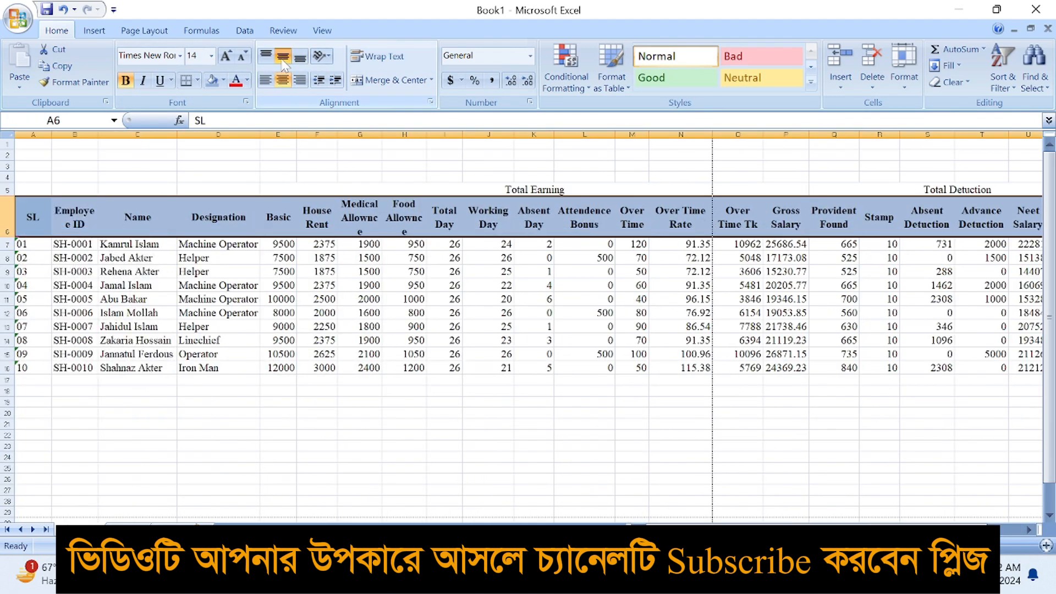
Apply All Borders to the header cells
click(197, 80)
click(220, 207)
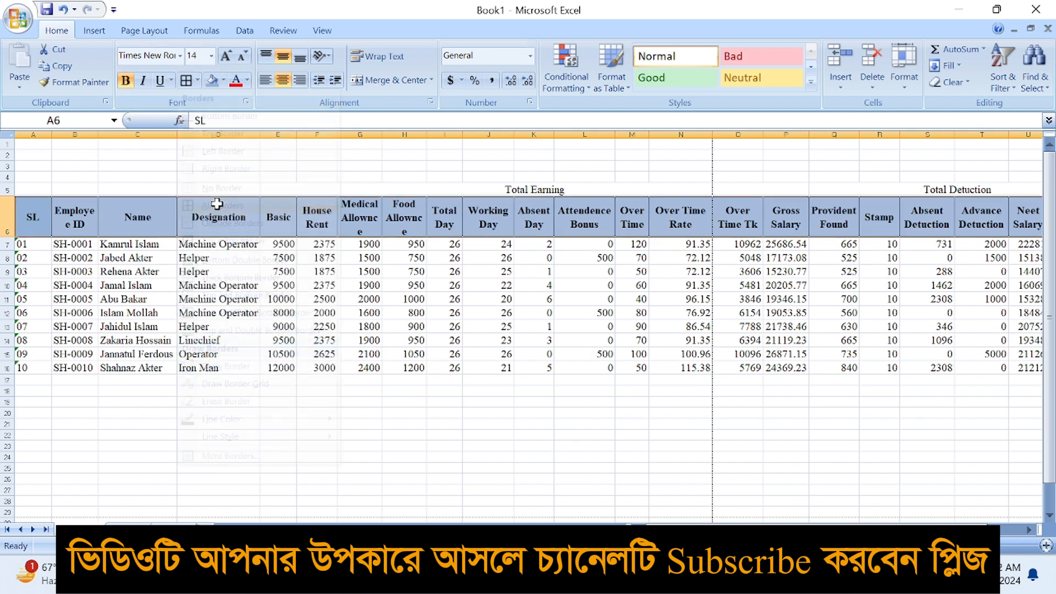
click(317, 258)
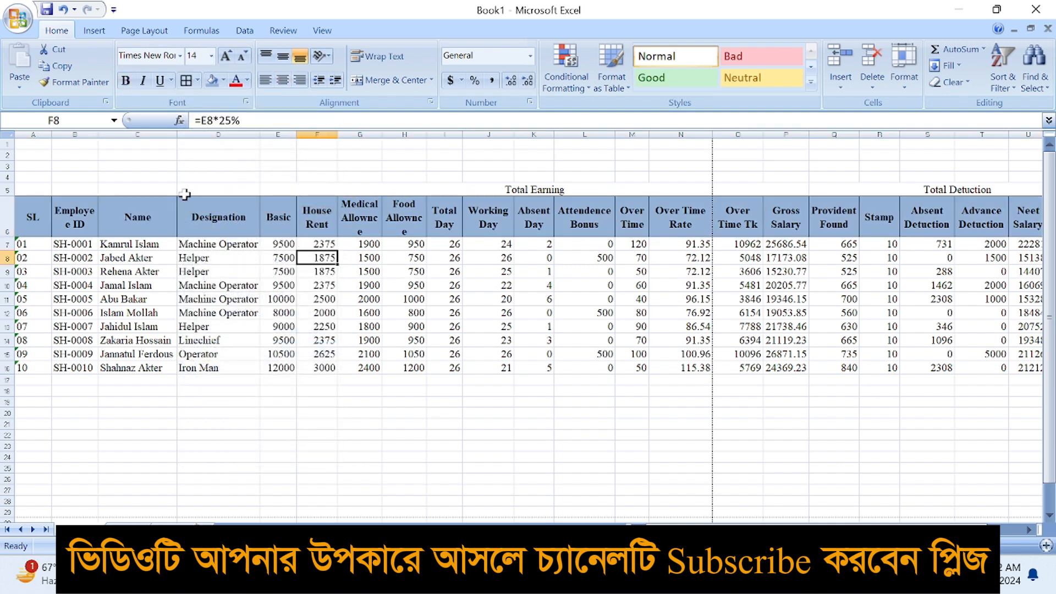
Merge and centre the Designation, Name, Employee ID and SL headings across rows 5–6
click(123, 271)
drag(130, 190, 130, 208)
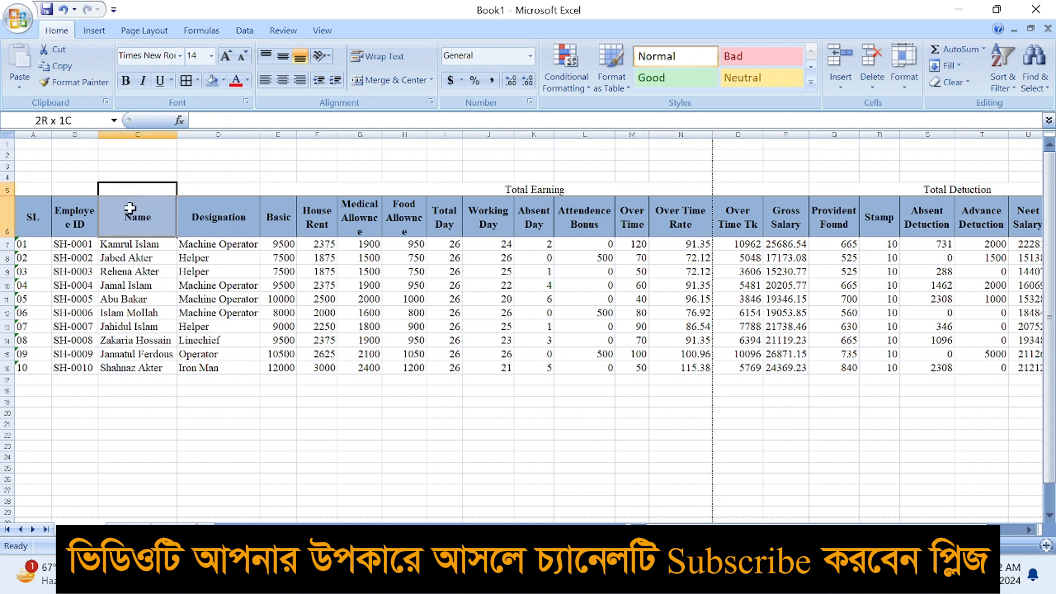
drag(216, 193, 218, 220)
click(389, 80)
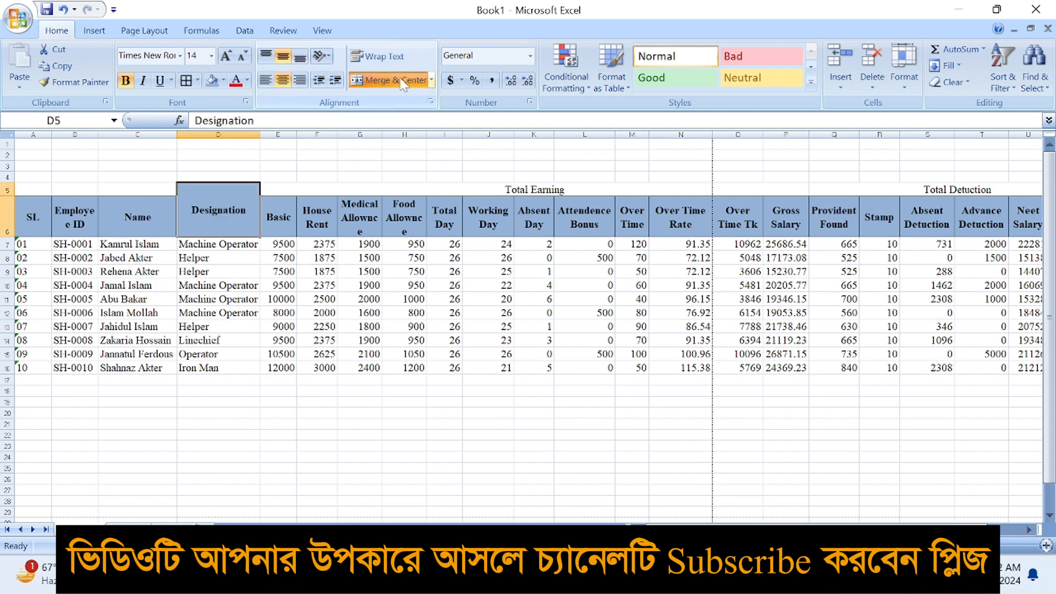
drag(154, 190, 154, 209)
click(389, 80)
drag(75, 191, 76, 220)
click(389, 79)
drag(33, 190, 33, 220)
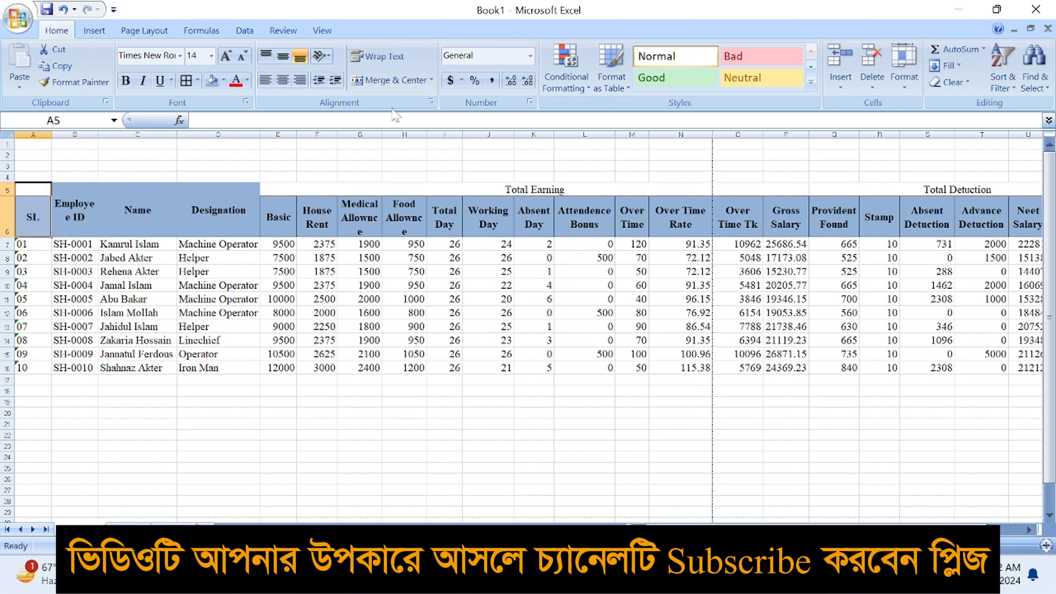
click(398, 81)
Fill the Total Earning/Total Detuction band blue and make its titles bold at 20 pt
drag(368, 193, 850, 196)
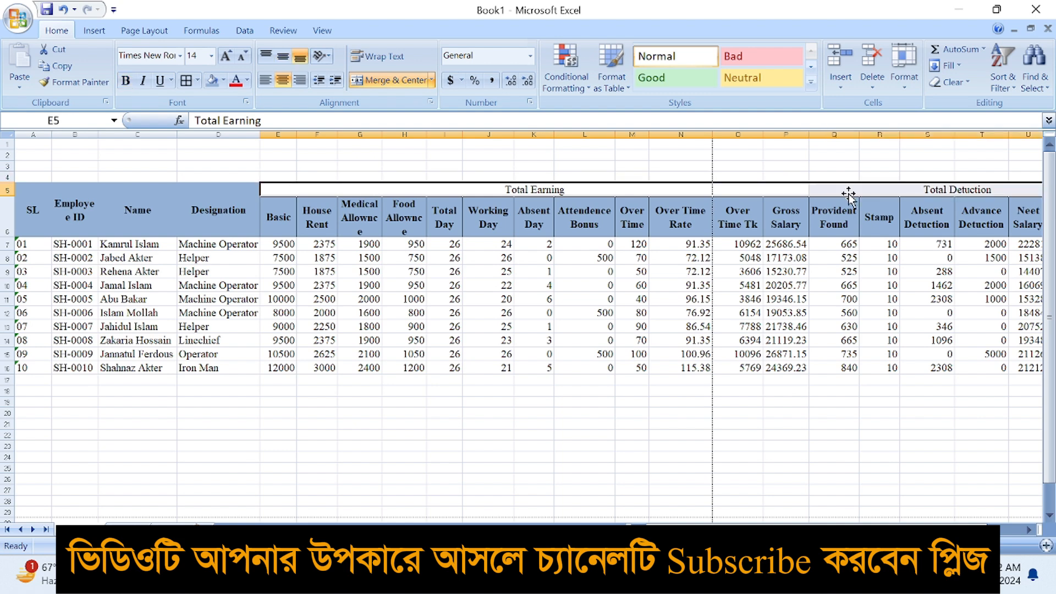
click(212, 80)
click(433, 216)
drag(432, 191, 1023, 193)
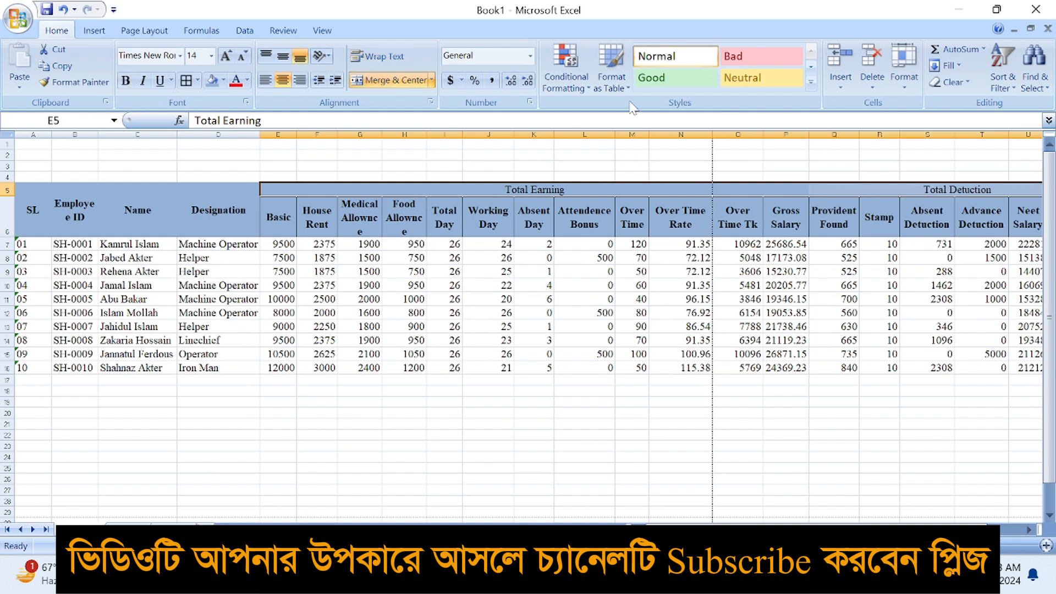
click(226, 57)
click(226, 59)
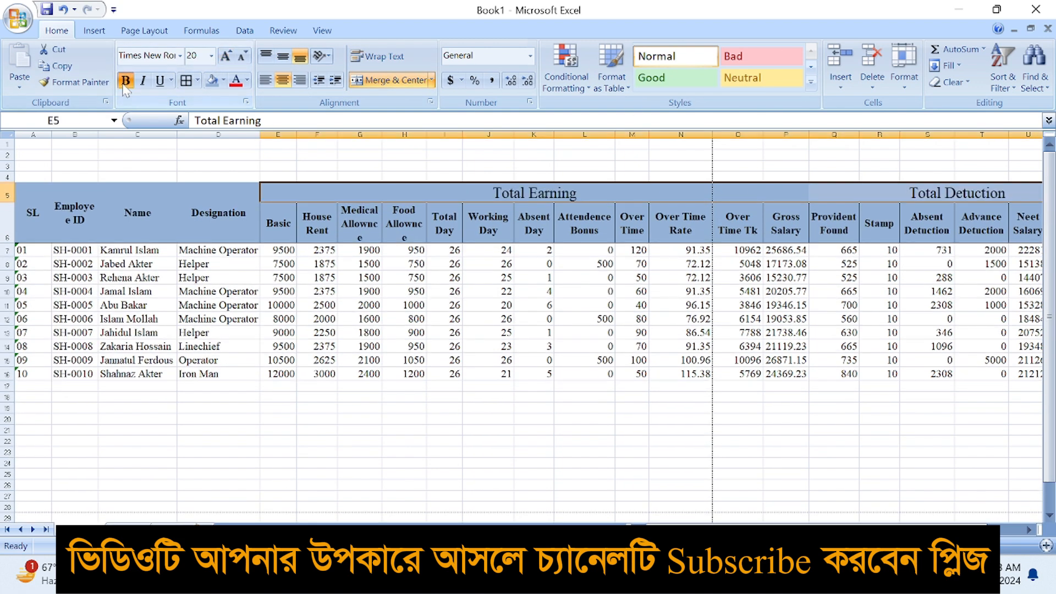
click(126, 81)
click(408, 287)
click(557, 375)
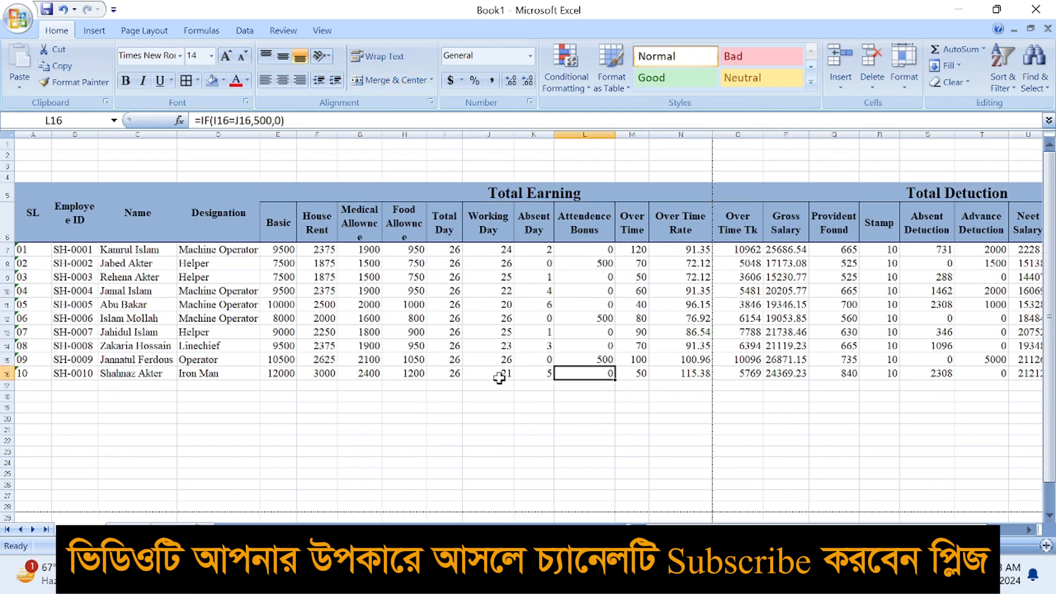
click(379, 436)
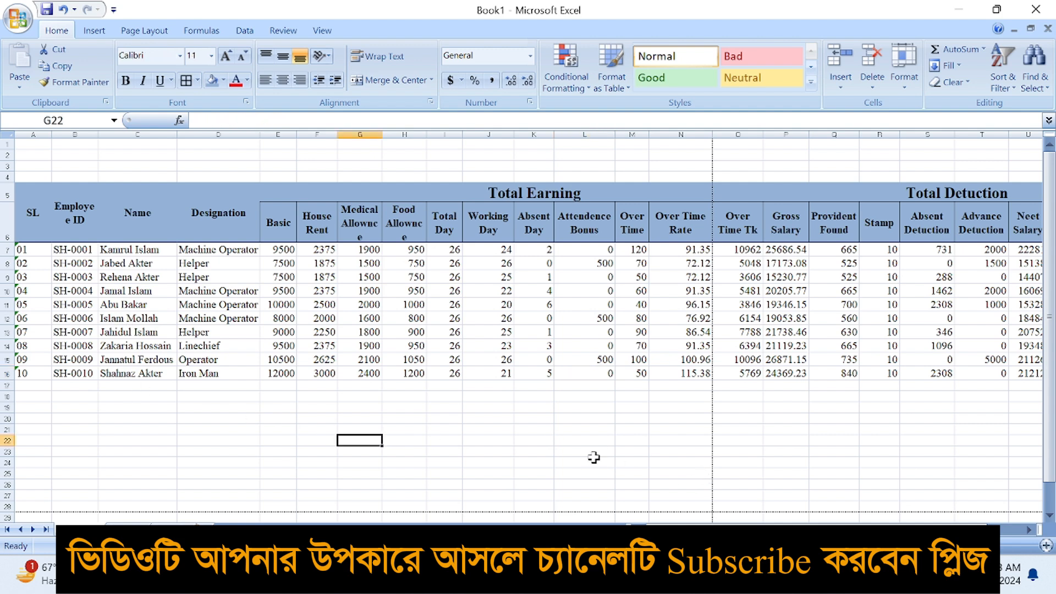
Set the Page Layout print scale to 70%
click(144, 31)
click(444, 90)
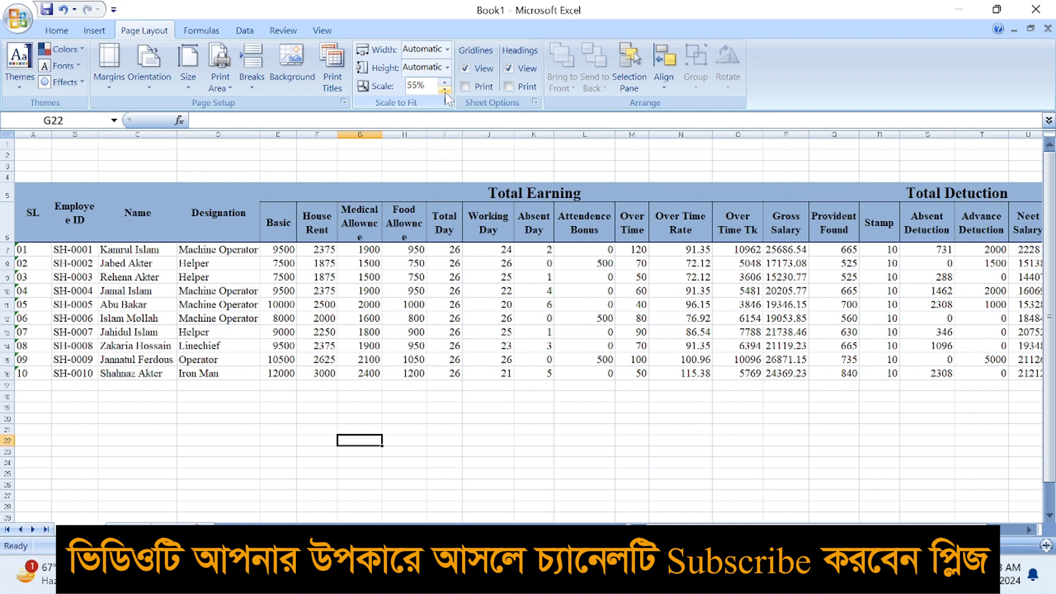
drag(660, 530, 704, 530)
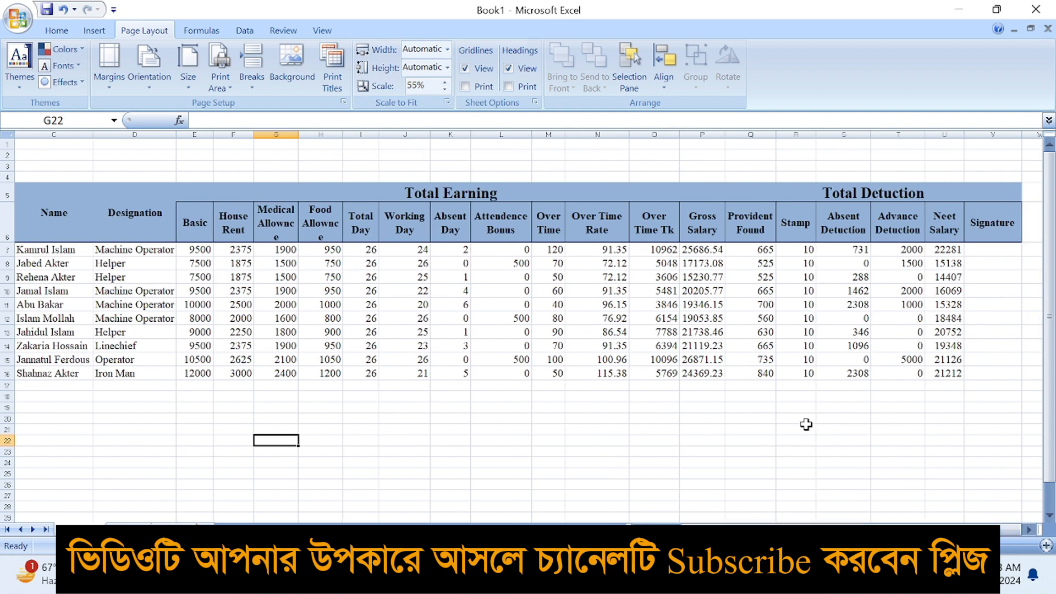
click(1026, 530)
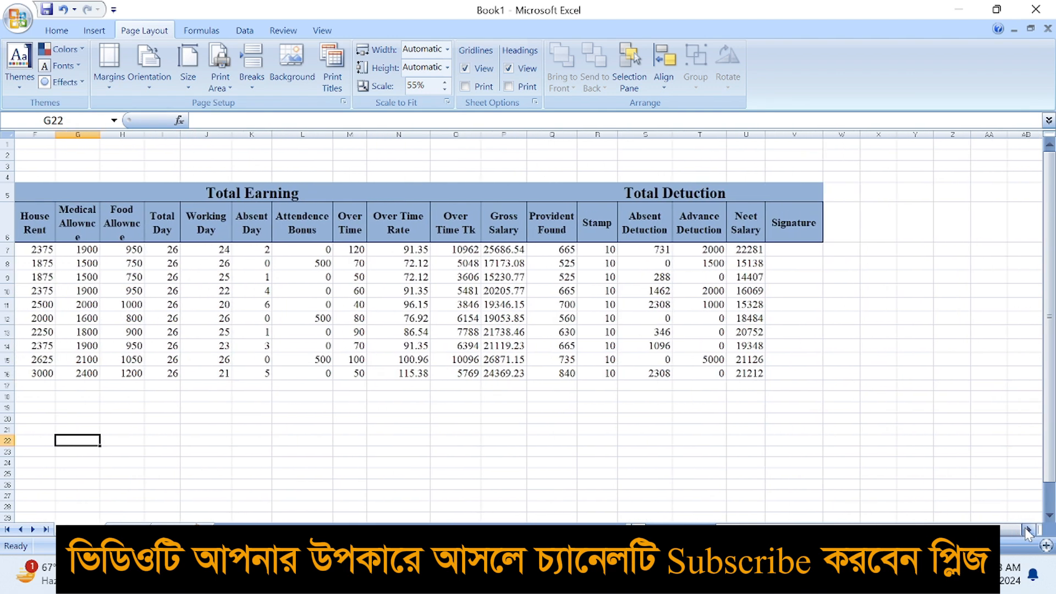
click(444, 82)
click(445, 82)
click(444, 82)
Narrow the Signature and Absent Deduction columns
drag(693, 134, 594, 133)
drag(488, 134, 482, 134)
click(436, 347)
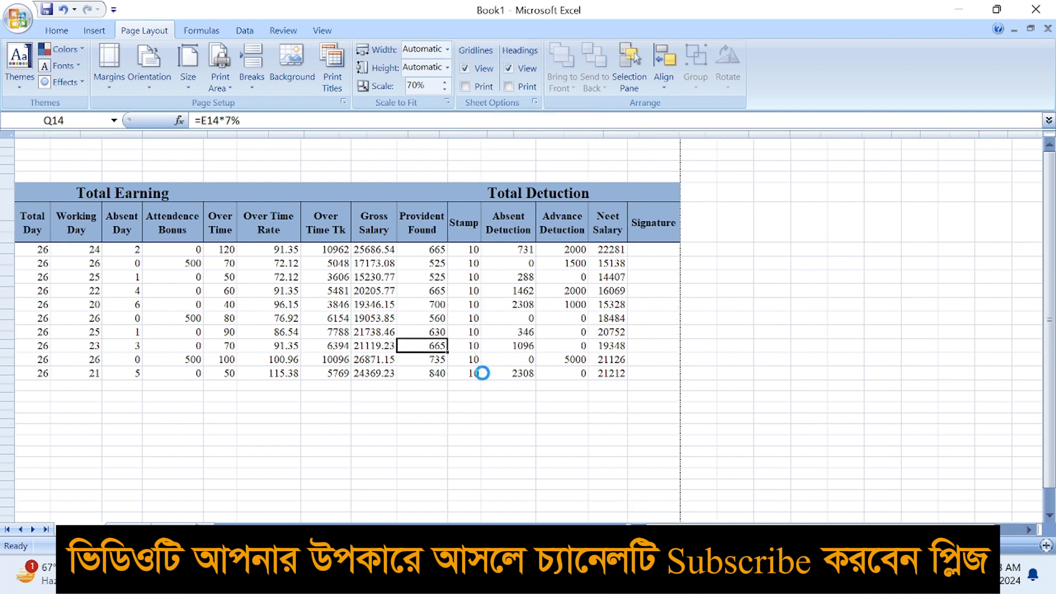
scroll(482, 373, down, 5)
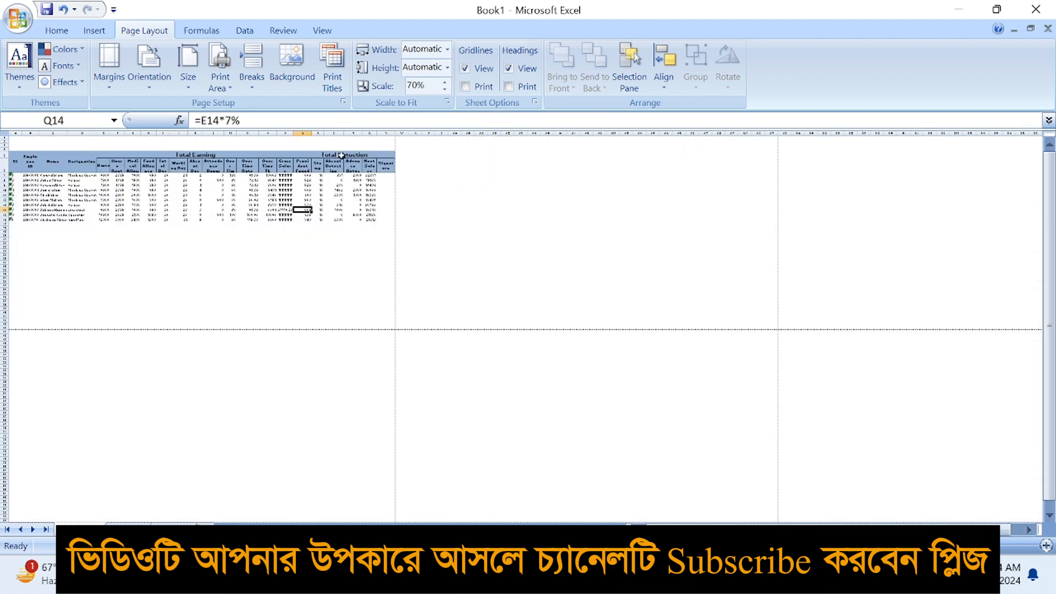
Switch to Page Break Preview and stretch the print area out to column X and row 26
click(322, 30)
click(90, 60)
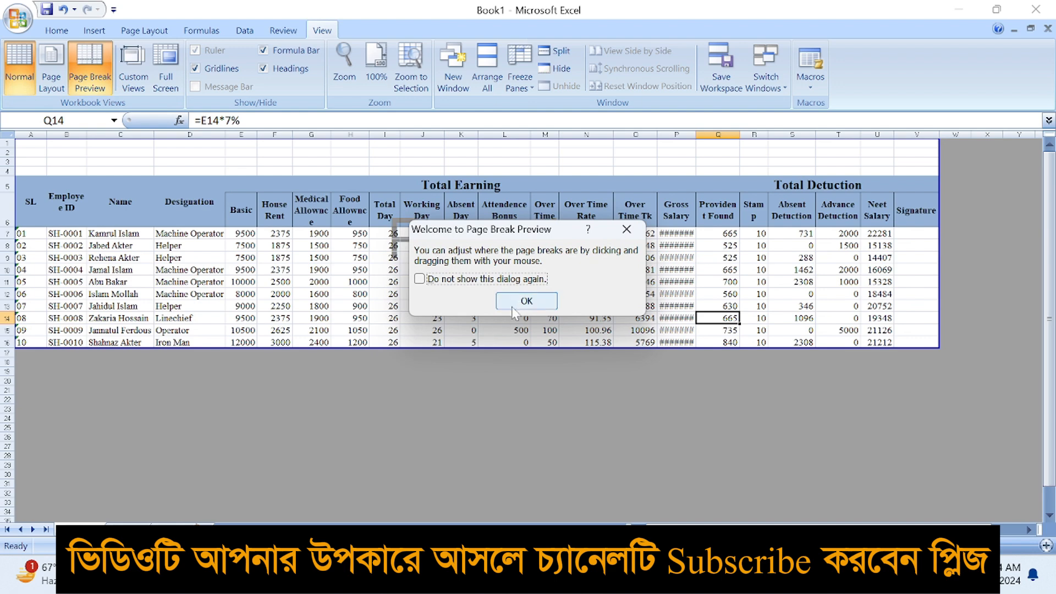
click(517, 303)
drag(939, 348, 997, 445)
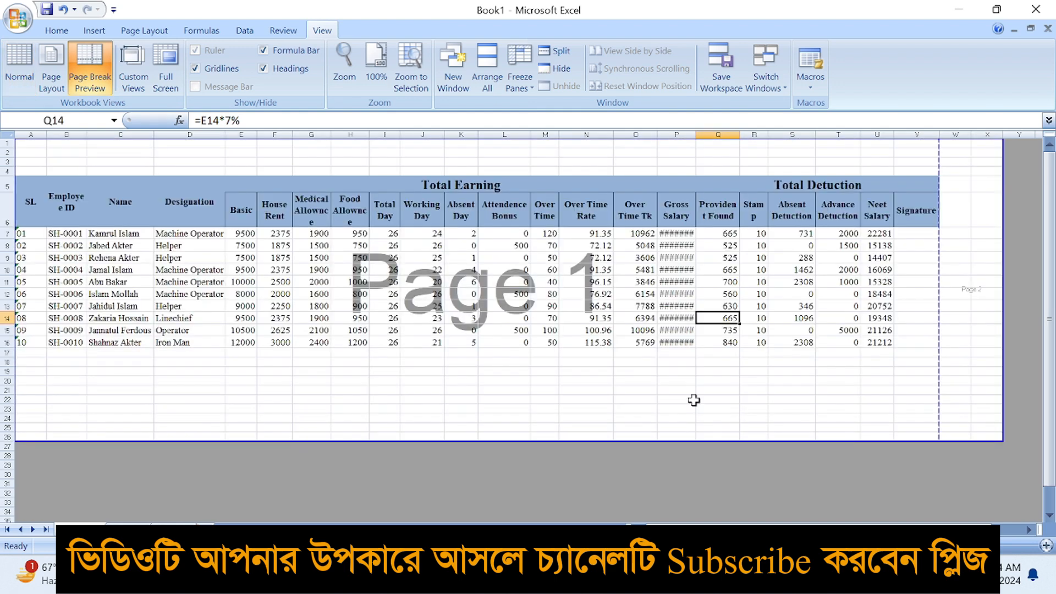
Select all the employee data rows of the salary table
click(677, 400)
scroll(419, 374, down, 1)
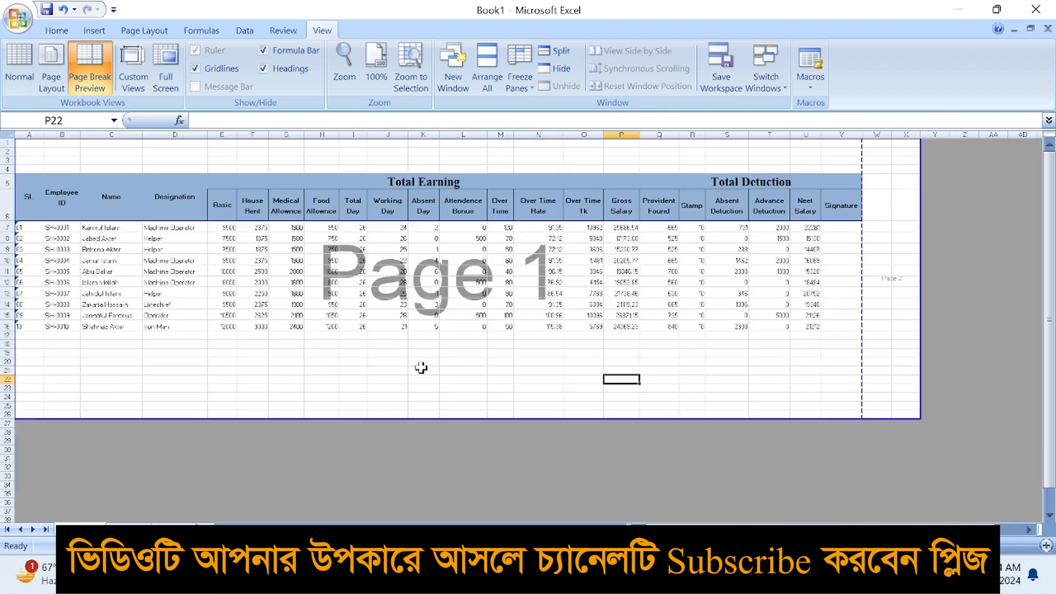
scroll(224, 327, up, 2)
scroll(112, 310, down, 1)
click(110, 290)
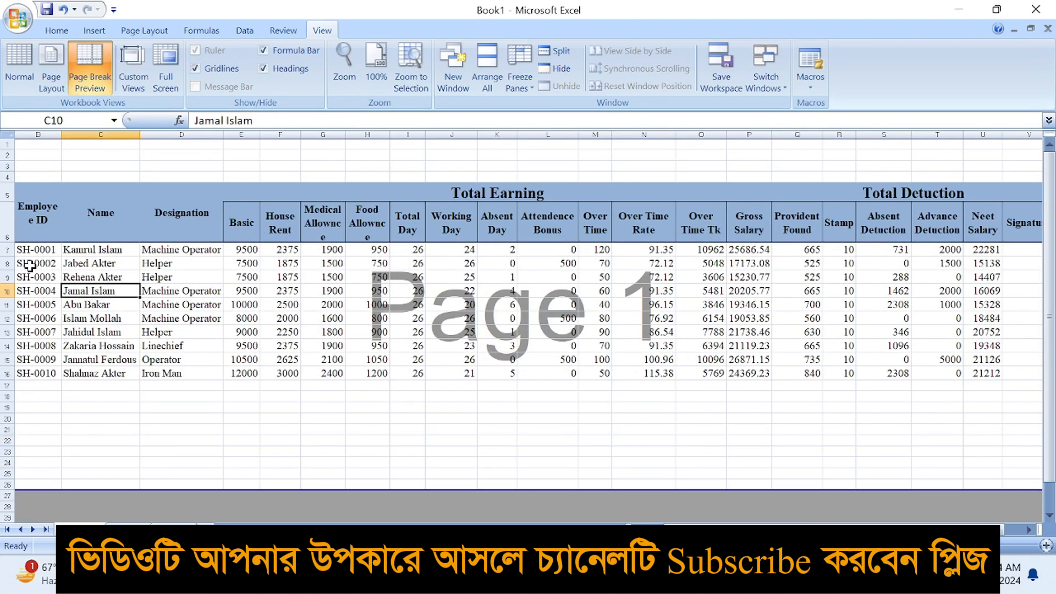
drag(699, 530, 681, 530)
scroll(536, 441, down, 1)
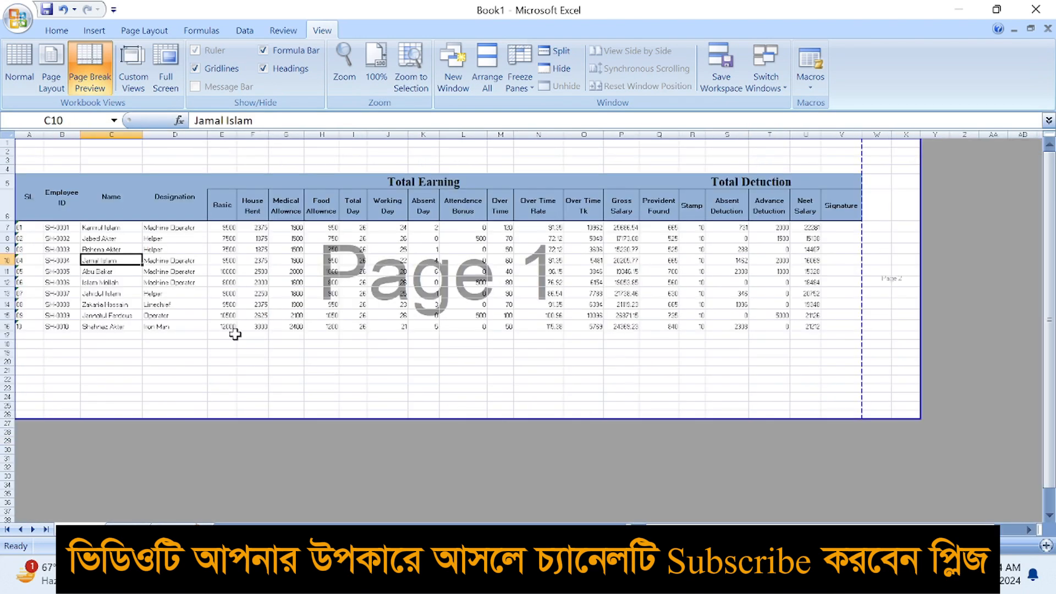
drag(24, 231, 845, 337)
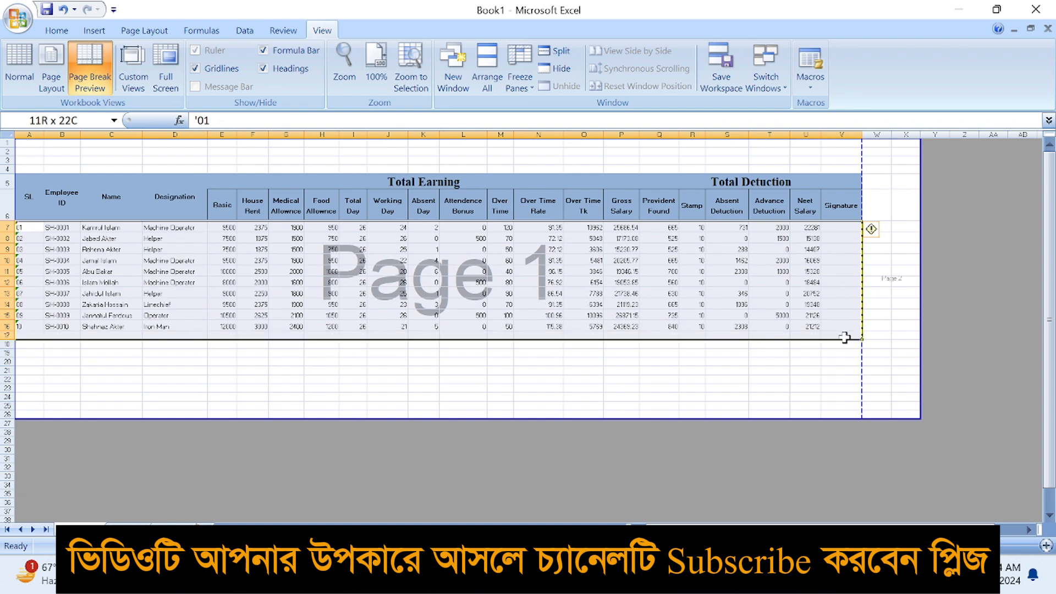
Apply All Borders to every cell of the selected employee data rows
click(57, 31)
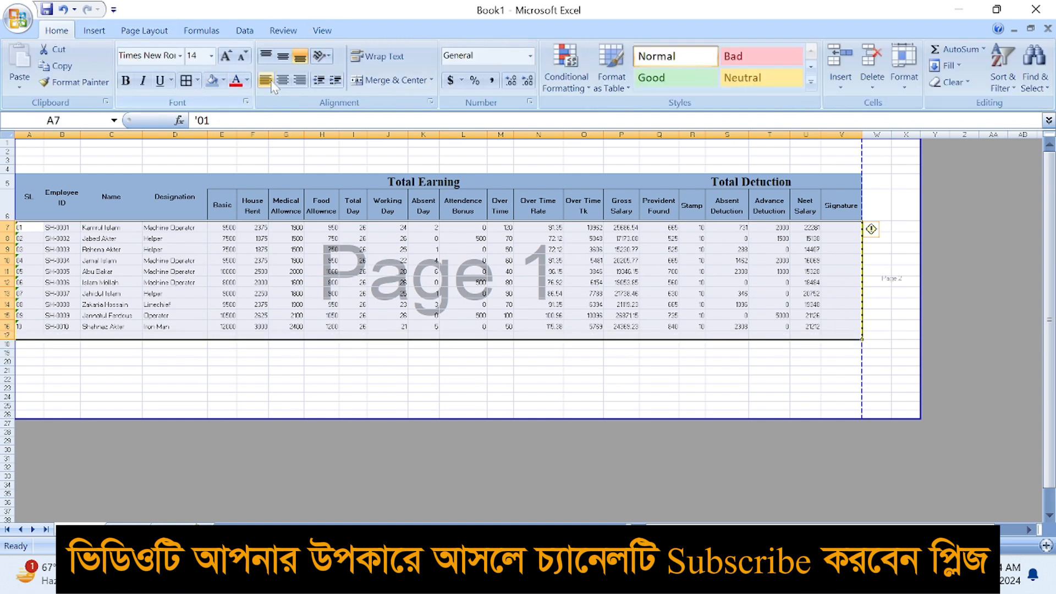
click(198, 80)
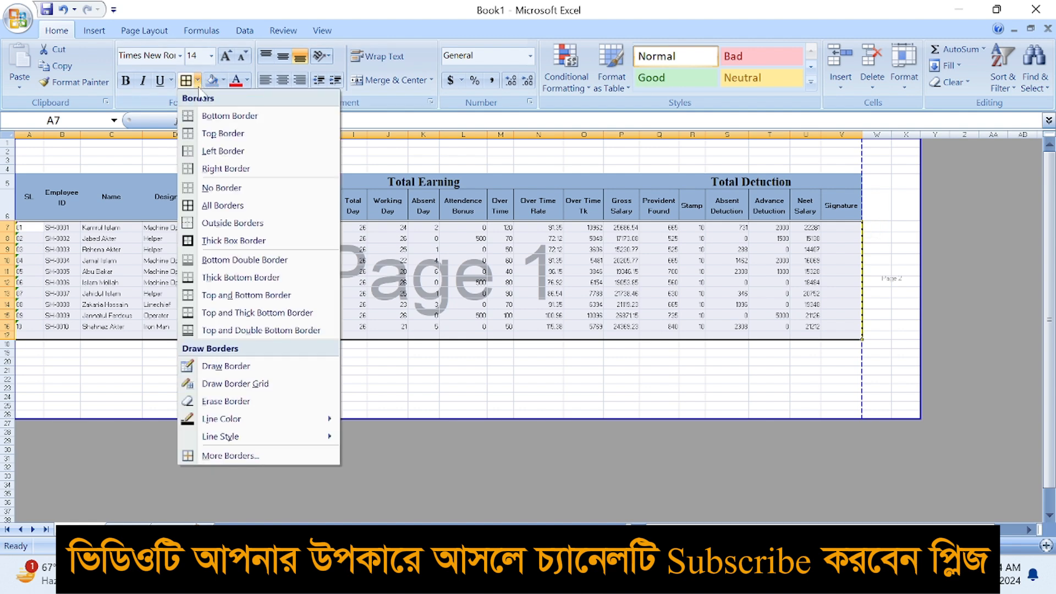
click(230, 212)
click(451, 386)
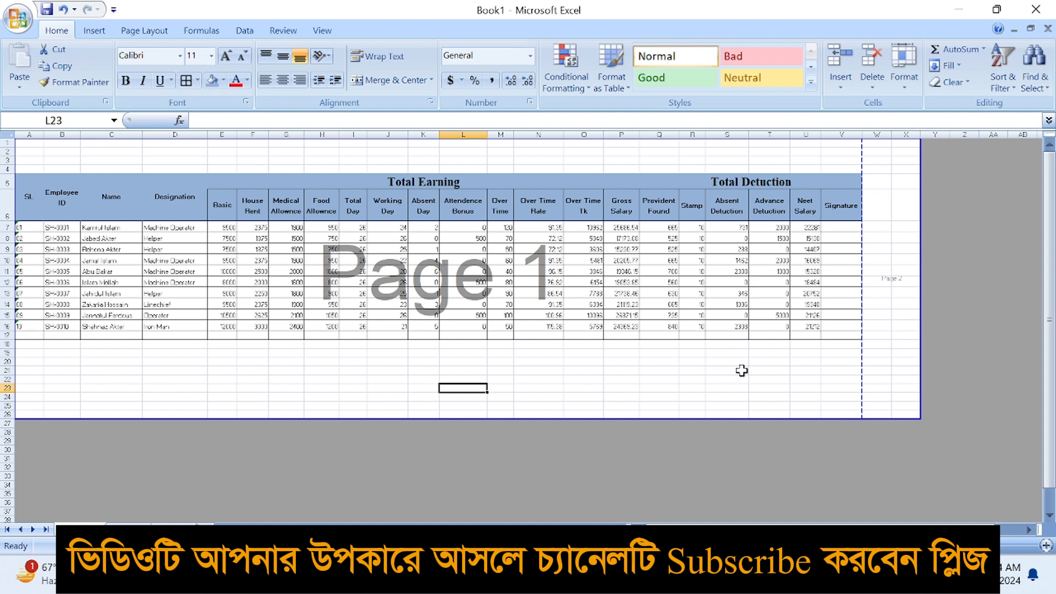
scroll(573, 380, up, 1)
scroll(605, 381, down, 1)
scroll(621, 378, up, 2)
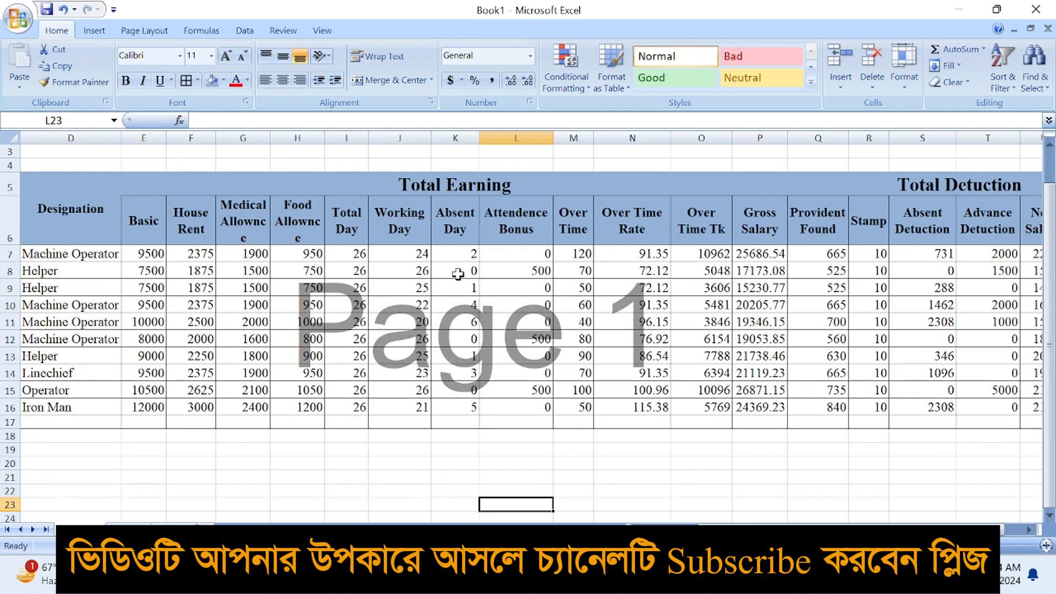
key(alt)
Return the sheet to Normal view
key(w)
key(l)
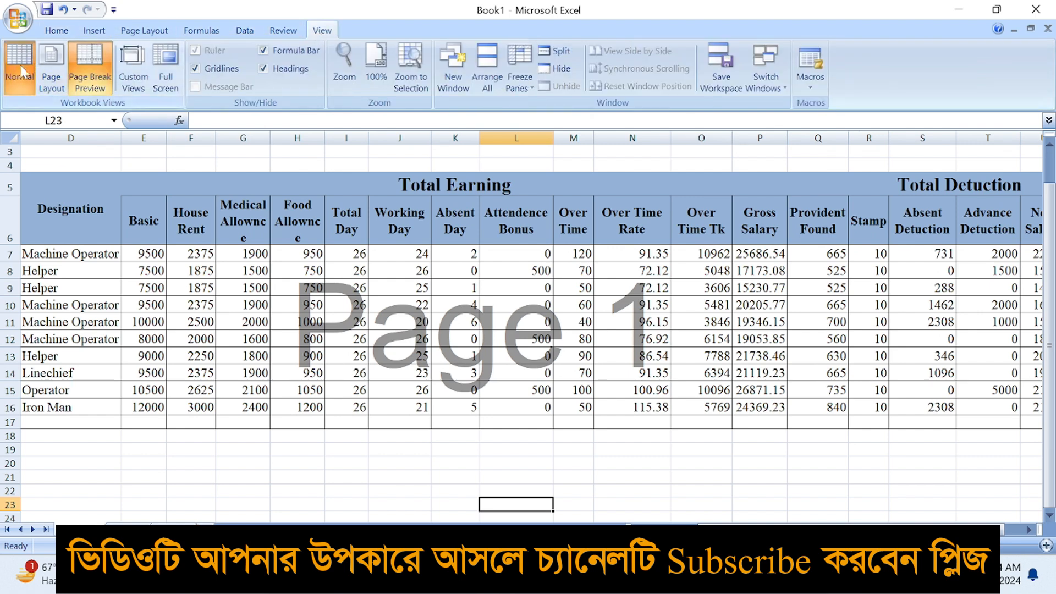
scroll(548, 341, down, 3)
click(656, 371)
Set data rows 7 through 17 to a row height of 20
drag(3, 226, 6, 335)
click(57, 31)
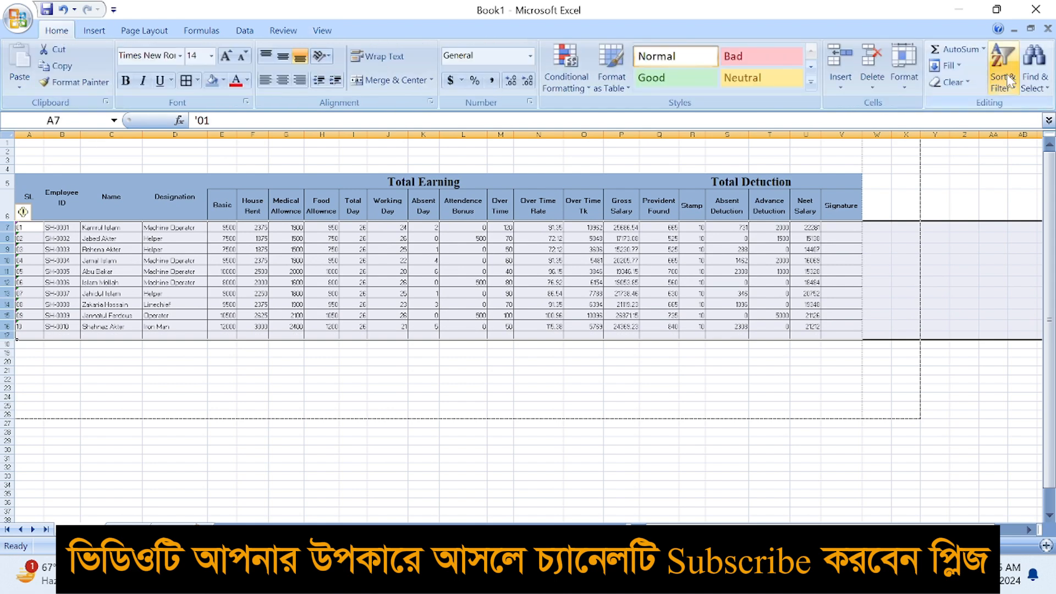
click(902, 77)
click(938, 123)
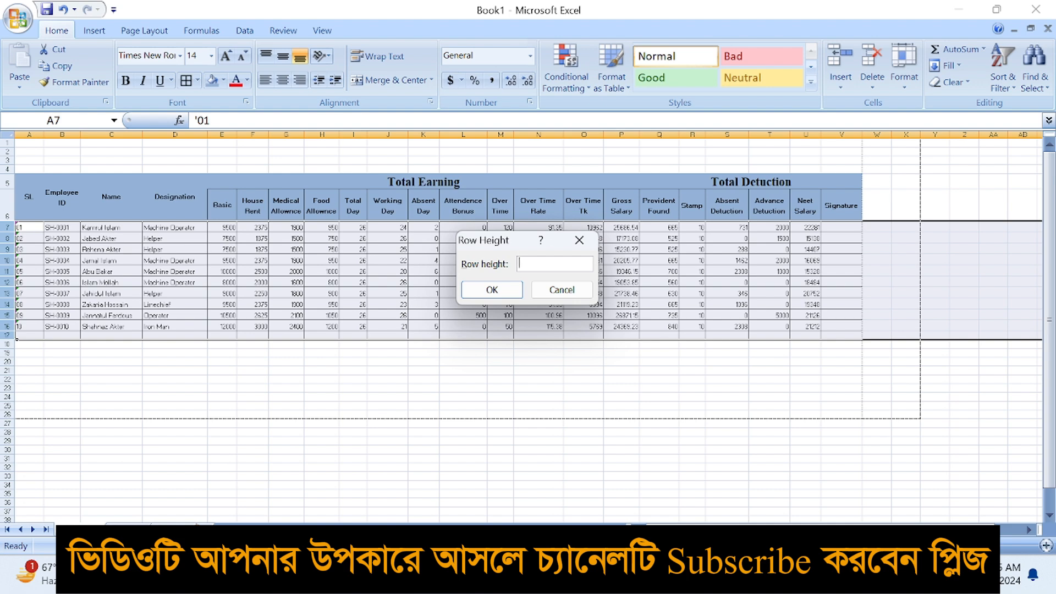
text(20)
key(Return)
click(903, 77)
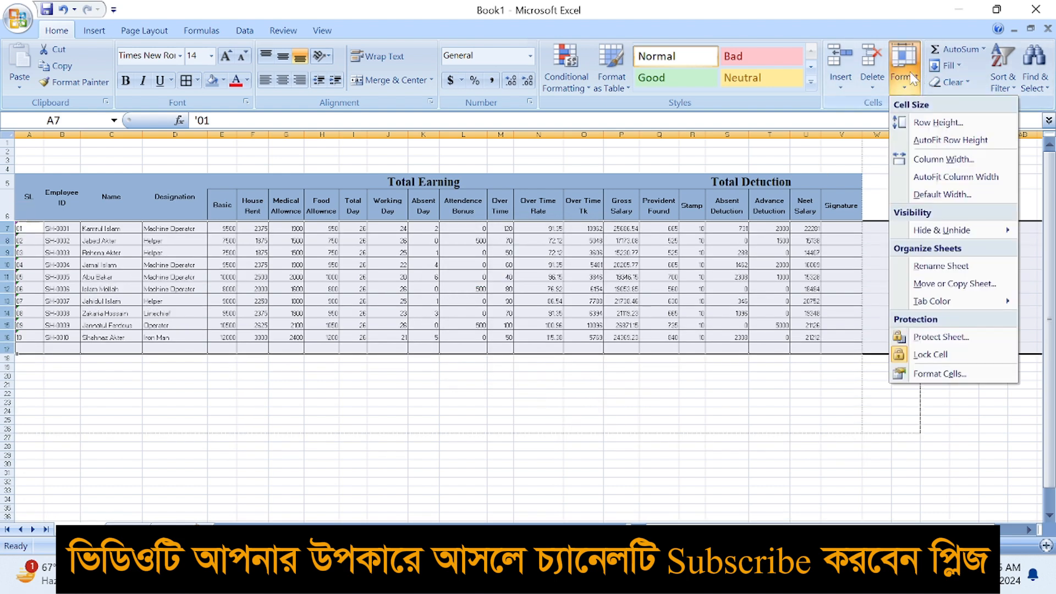
click(935, 121)
click(492, 290)
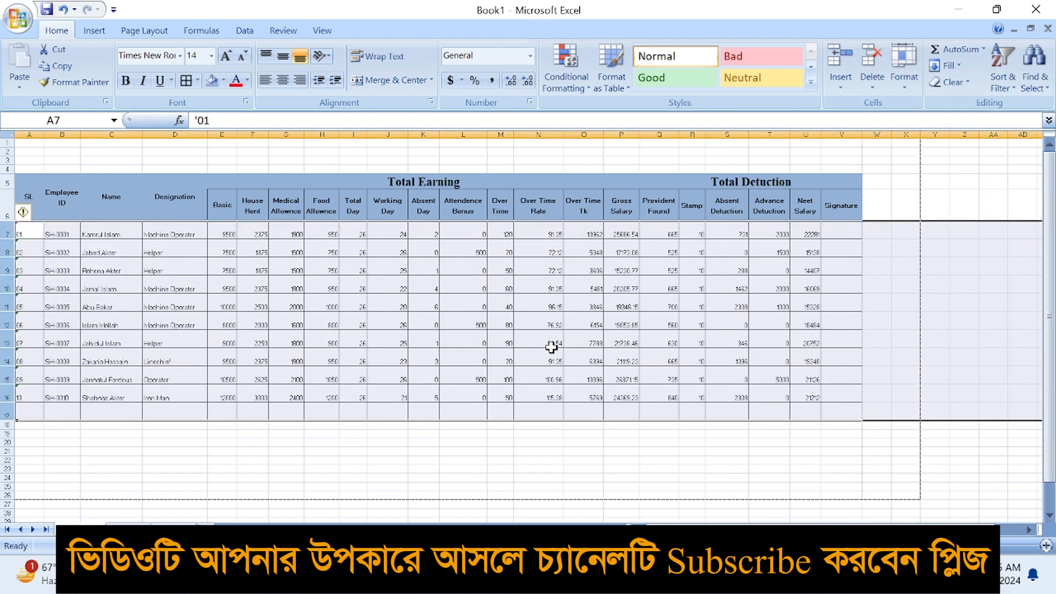
Select the table's data area from Designation across to Signature
click(524, 415)
scroll(340, 391, up, 3)
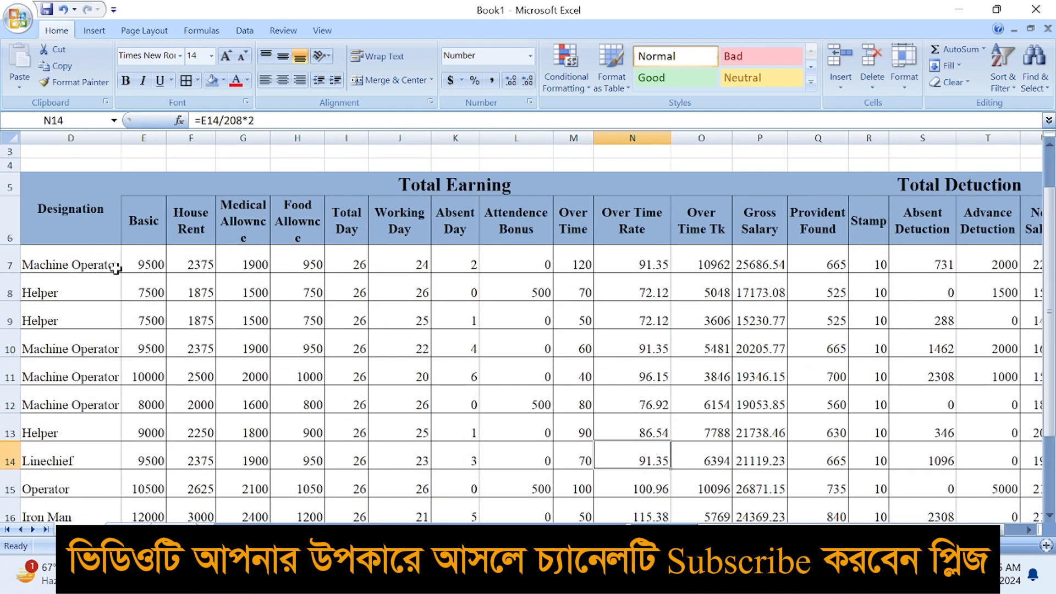
drag(96, 259, 986, 482)
Centre the table body values, then left-align the Designation entries in column D
click(282, 80)
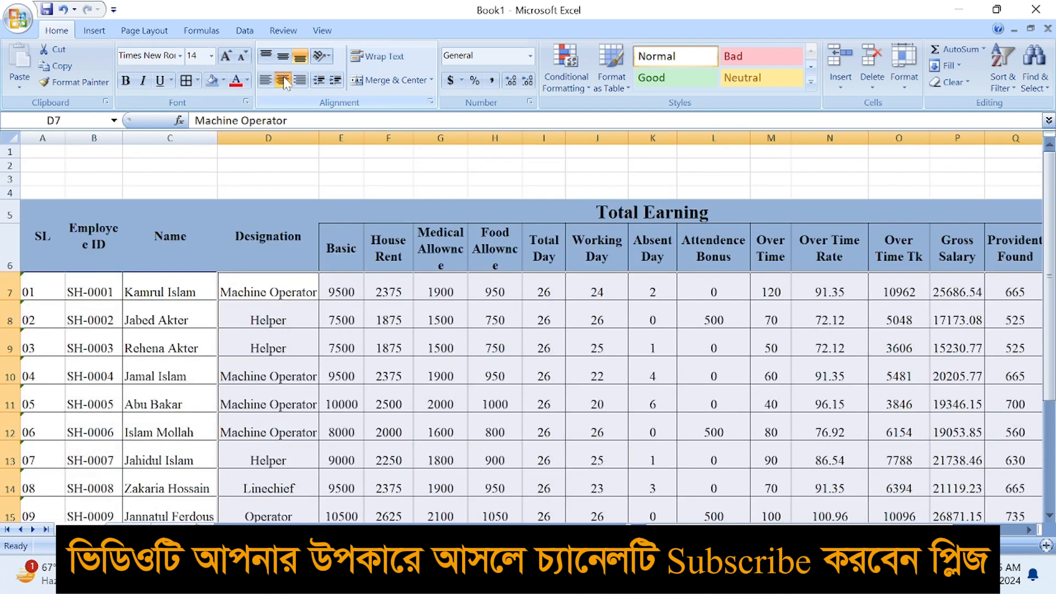
click(310, 327)
drag(295, 290, 299, 491)
click(265, 80)
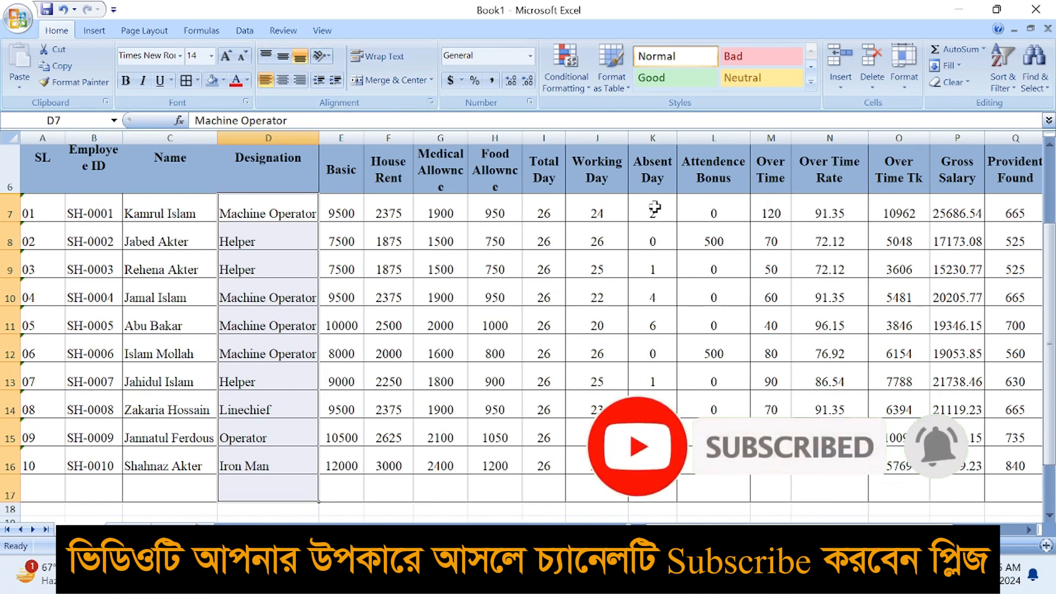
drag(666, 203, 674, 460)
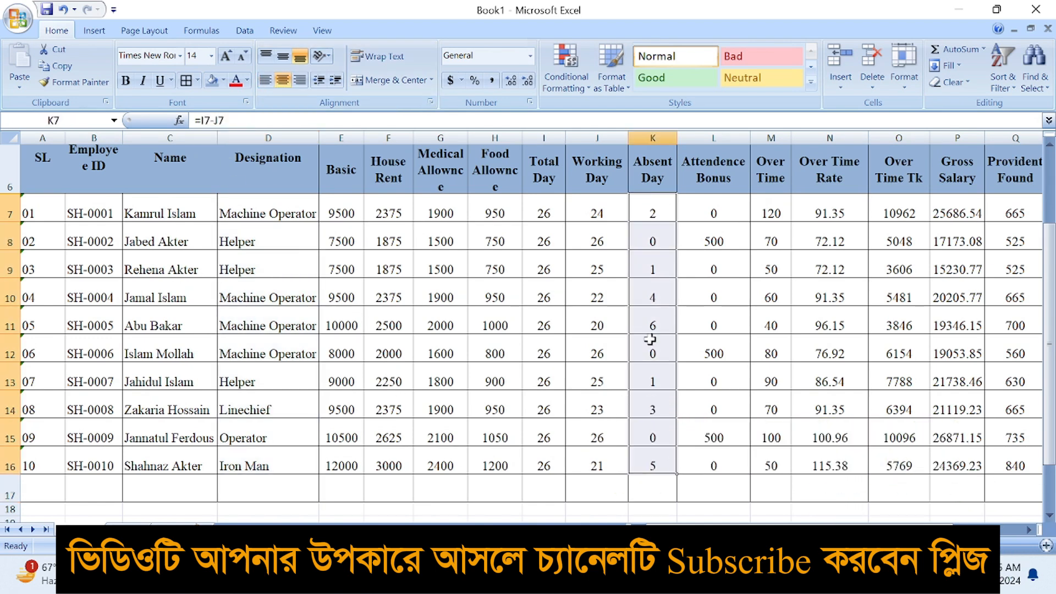
Fill the Absent Day values in column K red
click(224, 81)
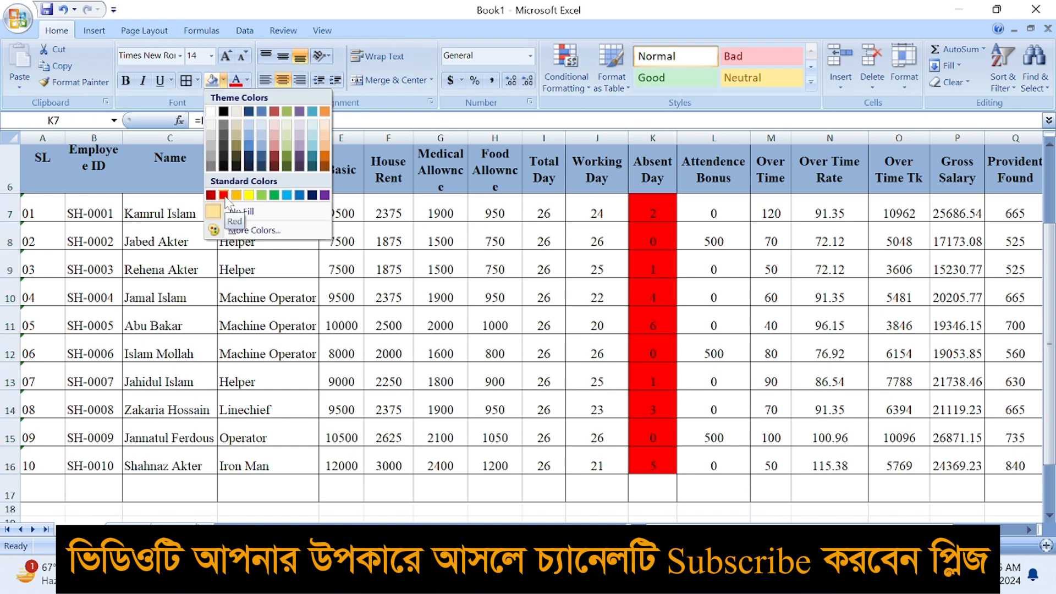
click(224, 195)
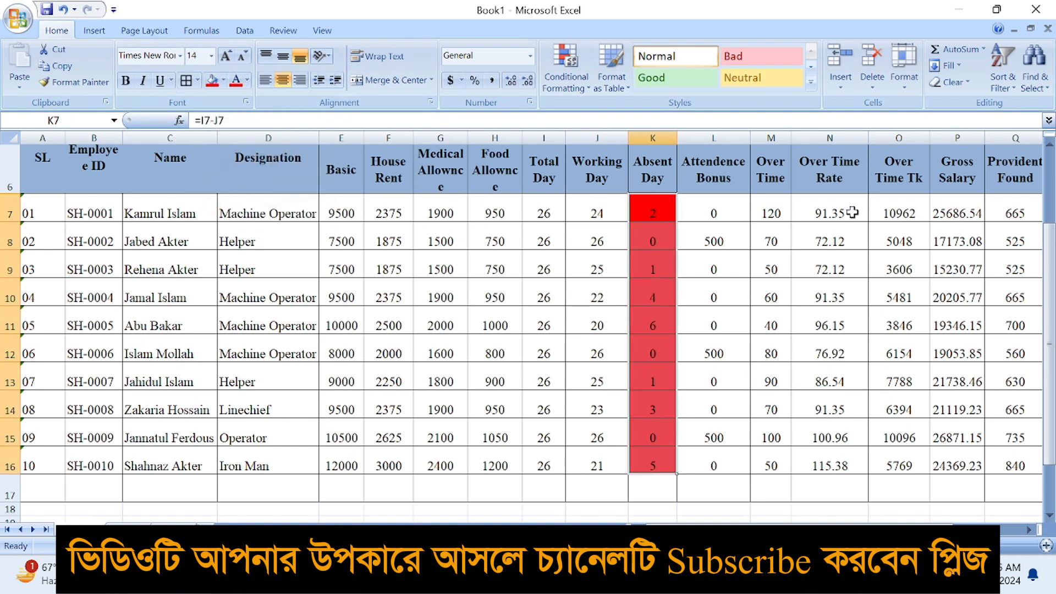
click(741, 255)
Fill the Working Day (column J) and Advance Deduction (column T) values yellow
click(598, 237)
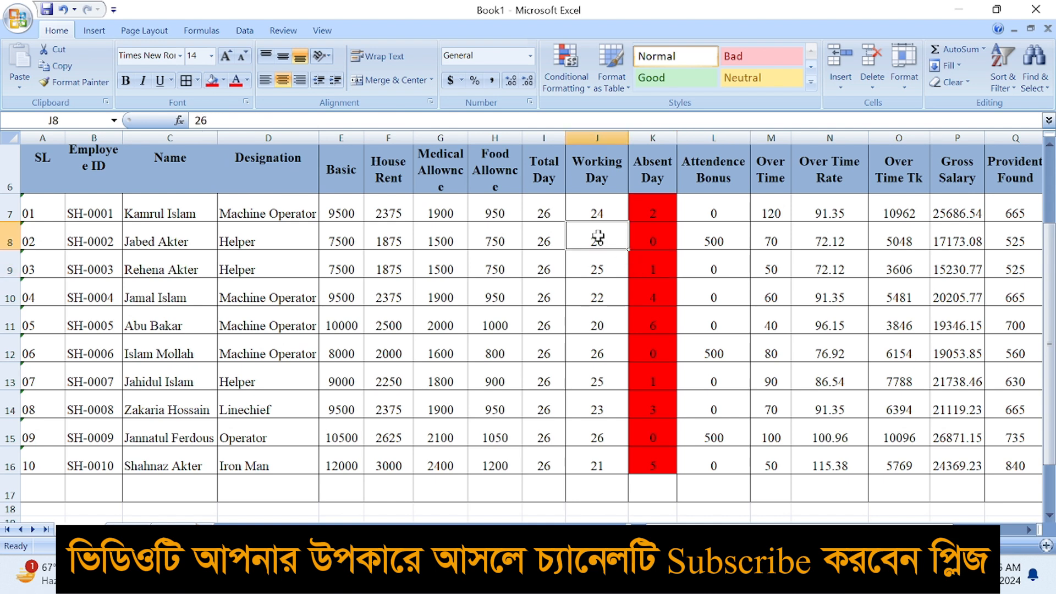
drag(589, 212, 599, 468)
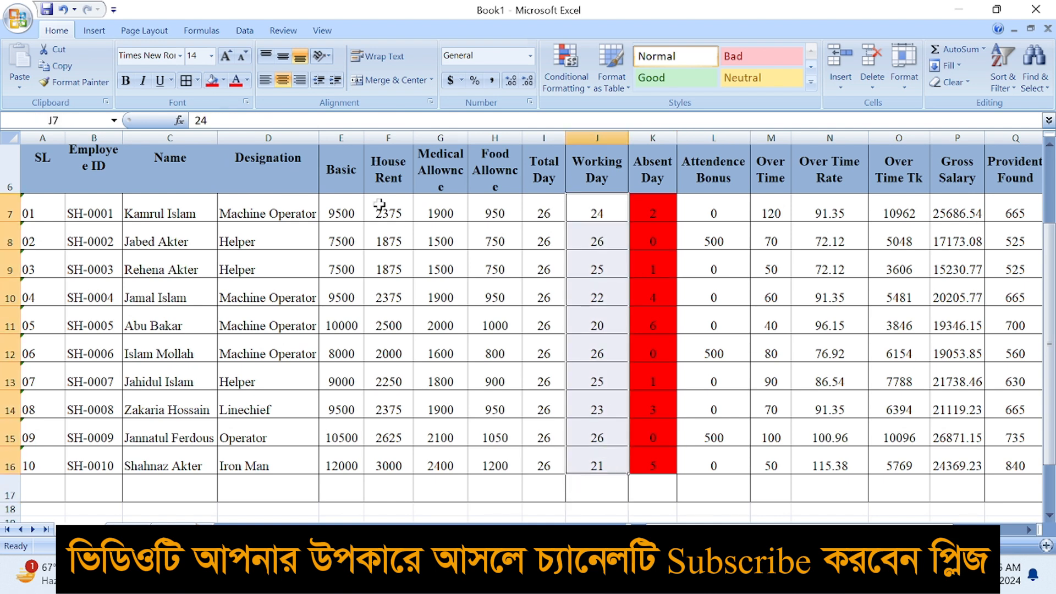
click(224, 80)
click(249, 195)
click(653, 297)
scroll(653, 297, down, 4)
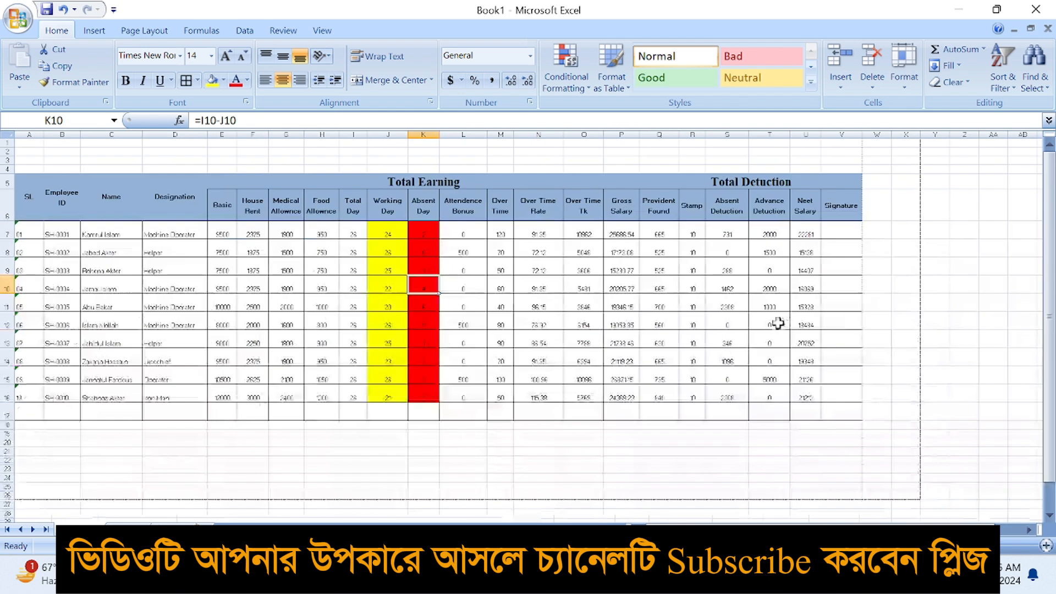
click(716, 253)
drag(769, 237, 769, 398)
click(213, 80)
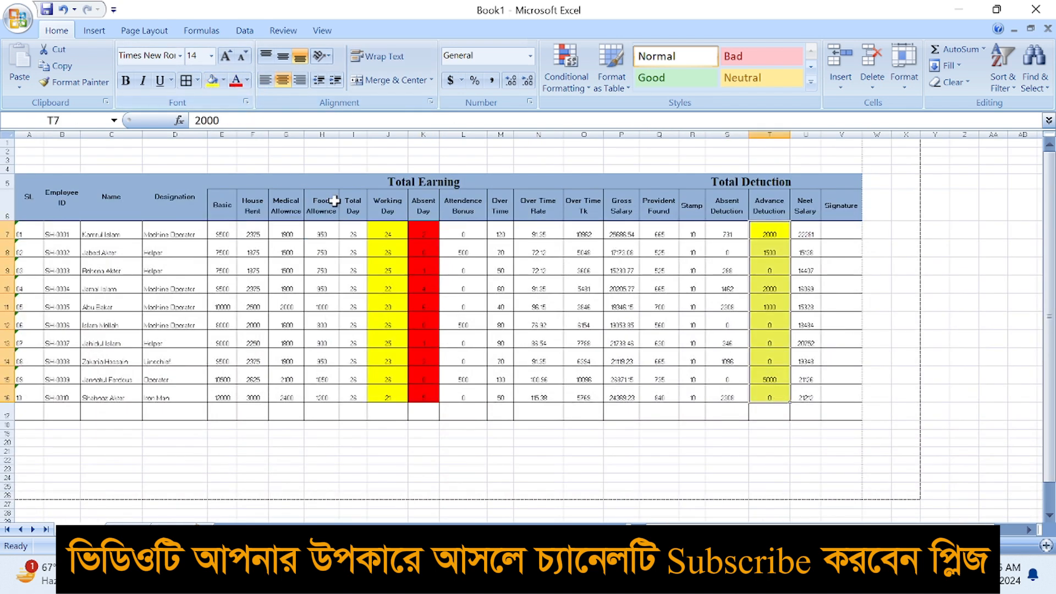
click(592, 280)
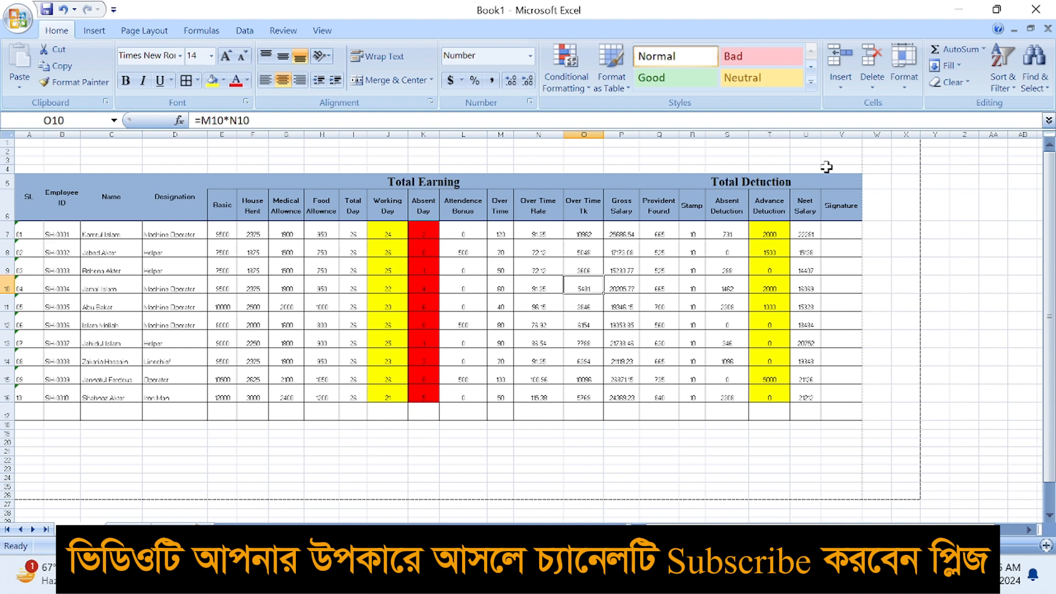
Fill the Over Time values in column M orange
scroll(800, 290, up, 3)
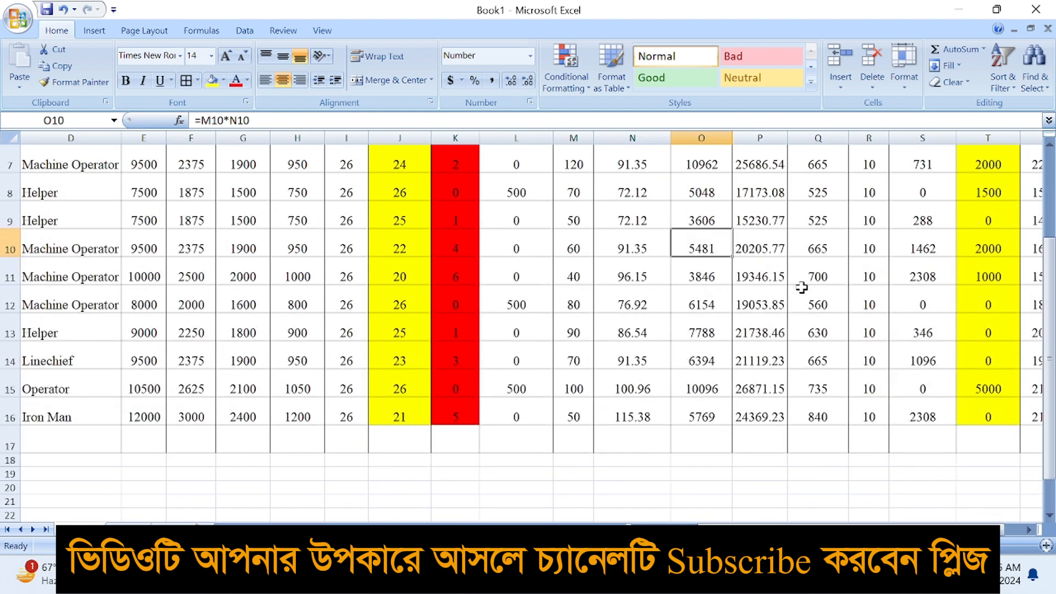
scroll(285, 332, up, 2)
scroll(318, 345, down, 2)
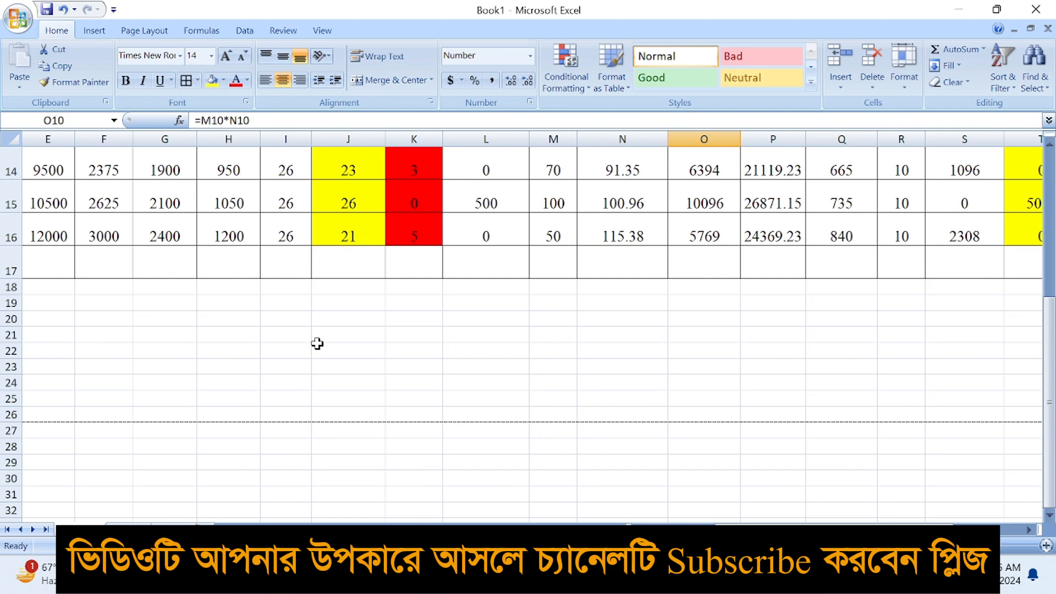
scroll(317, 344, up, 4)
scroll(317, 343, down, 3)
click(355, 360)
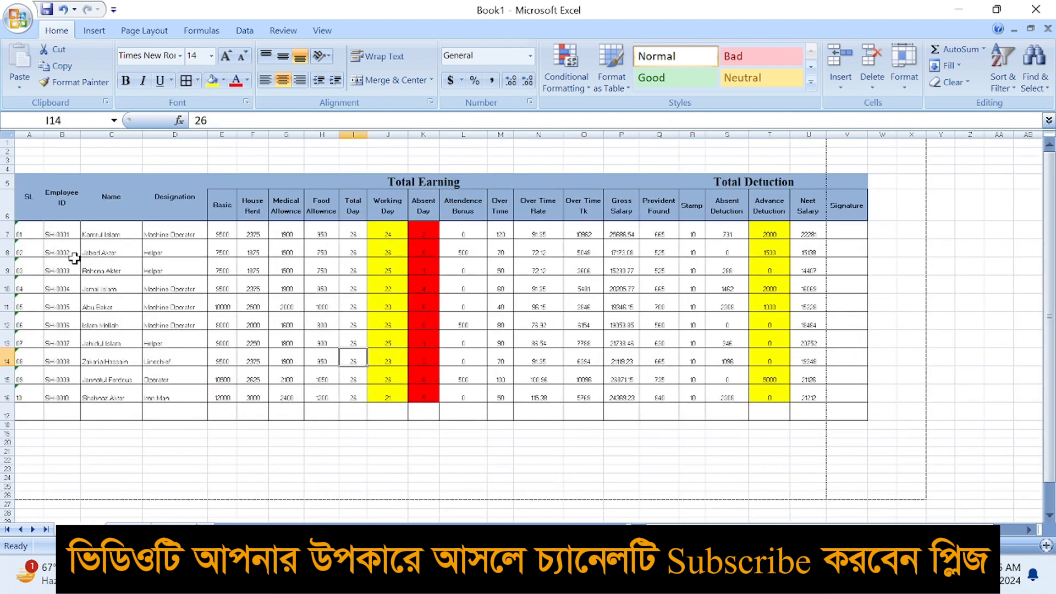
click(323, 251)
click(355, 266)
click(502, 270)
click(557, 299)
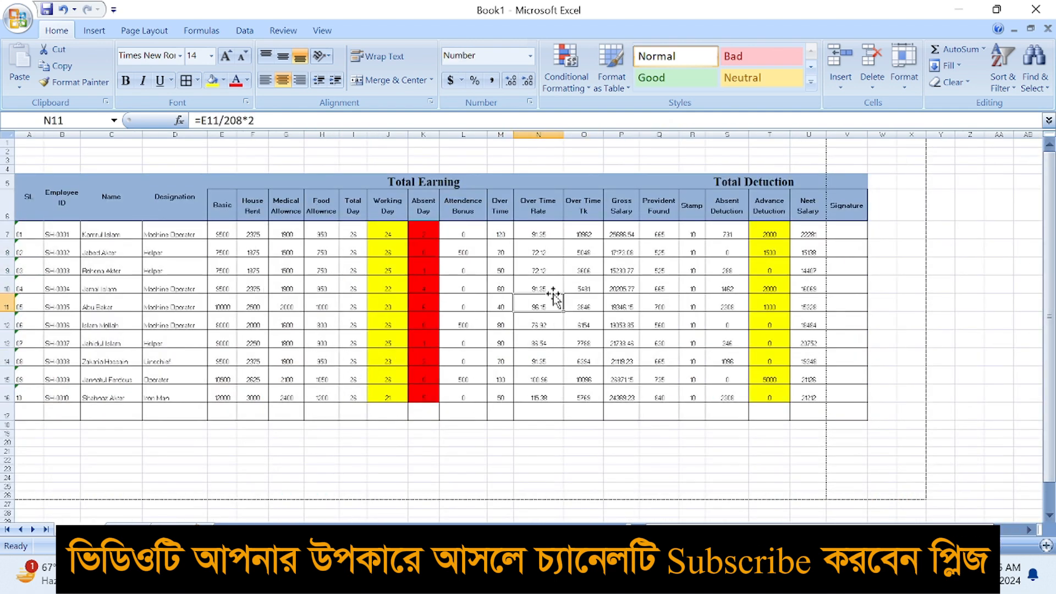
drag(505, 232, 502, 398)
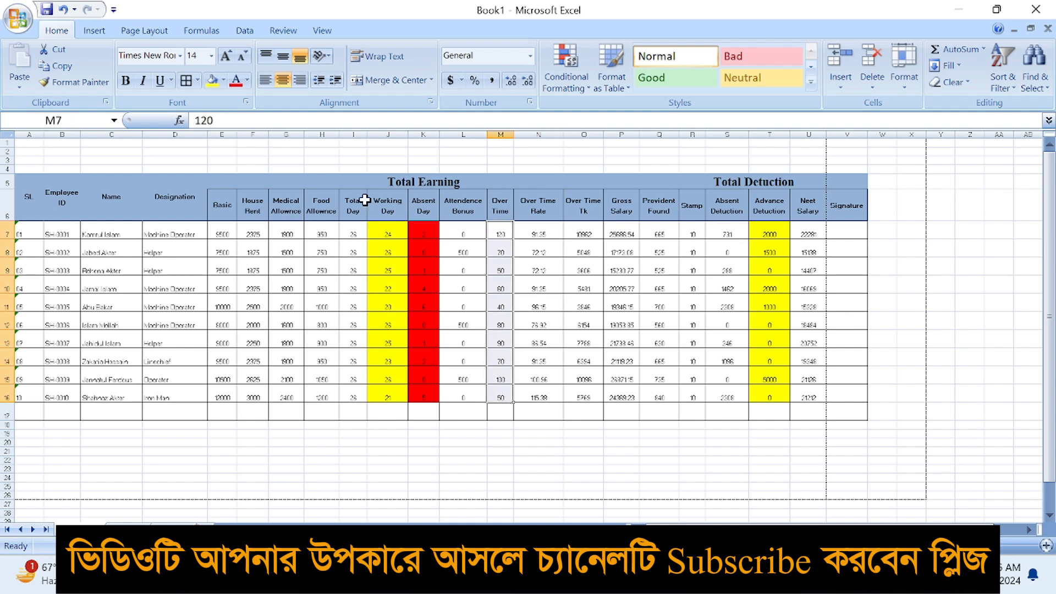
click(224, 80)
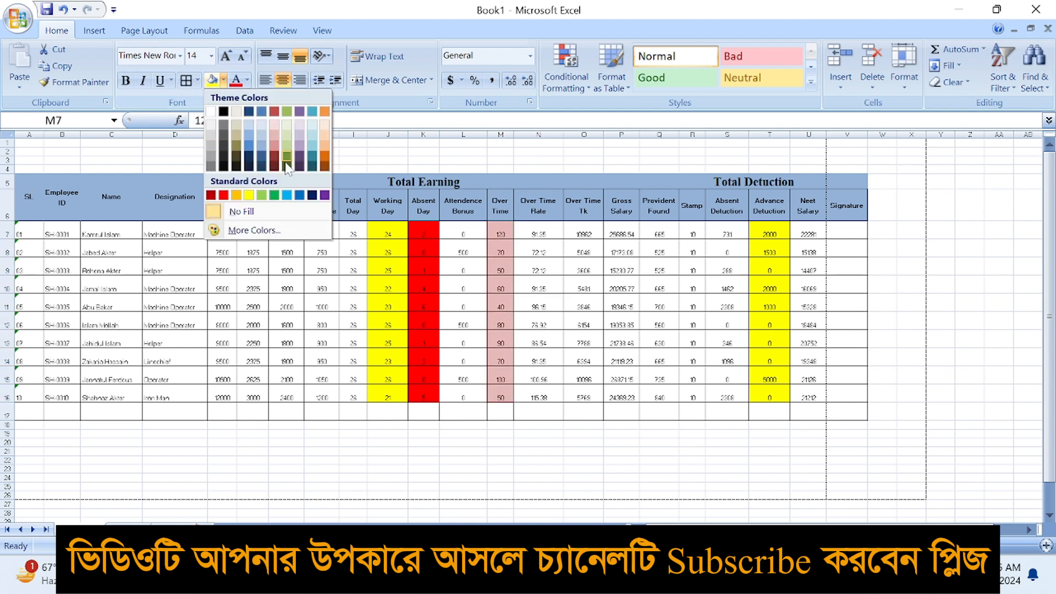
click(236, 195)
click(502, 269)
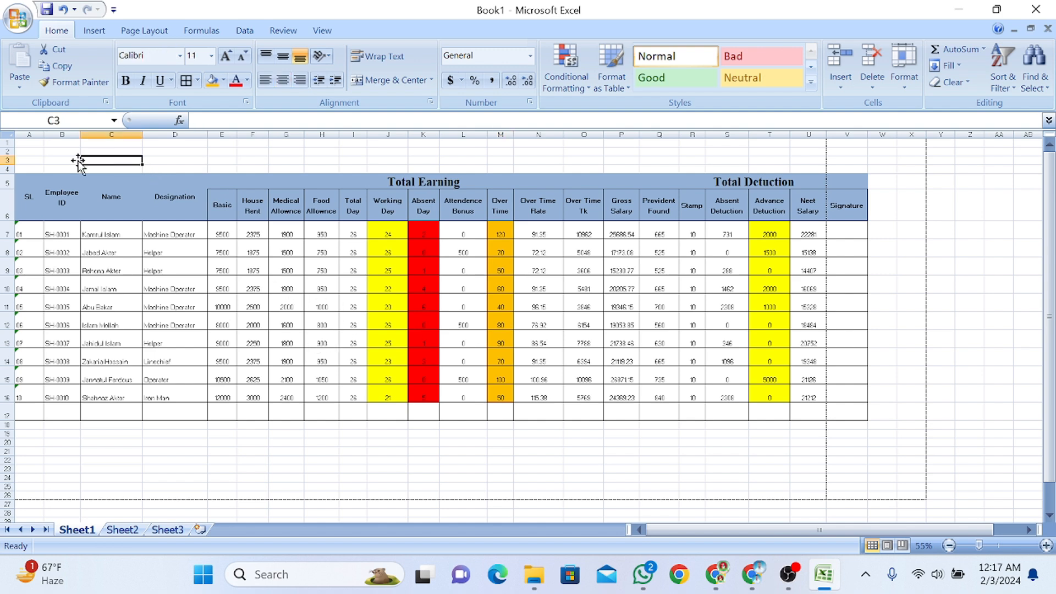
Insert three blank rows above the table and select A1:V6 as the title area
click(4, 151)
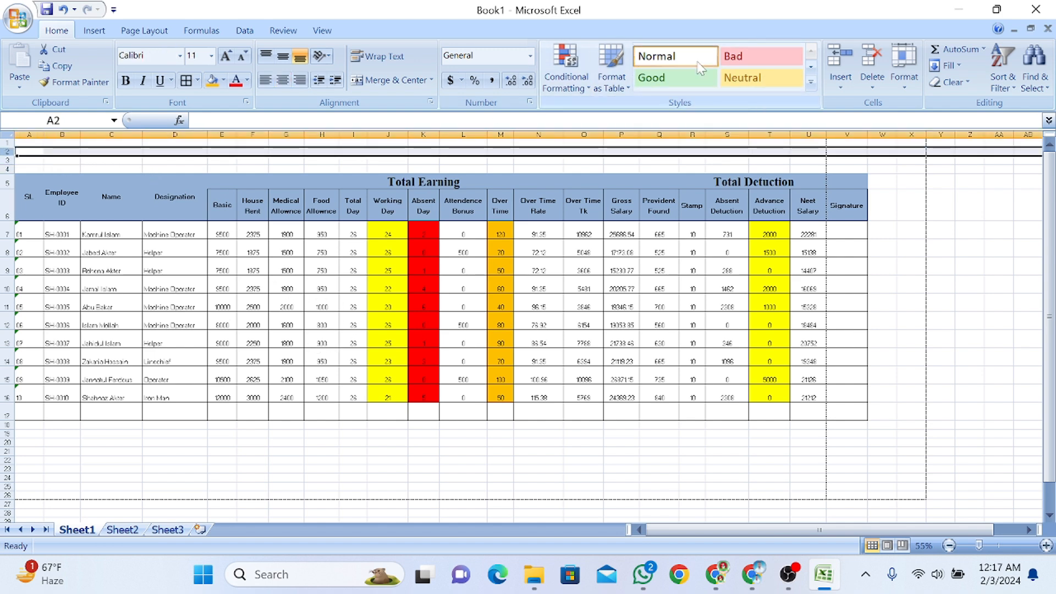
click(840, 61)
click(842, 62)
click(624, 267)
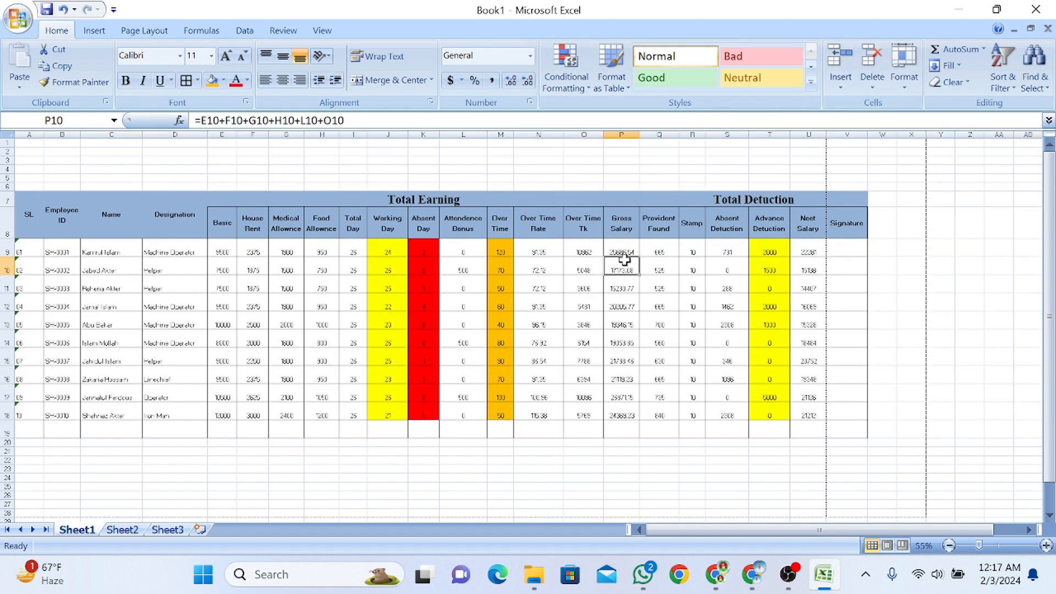
drag(19, 143, 834, 180)
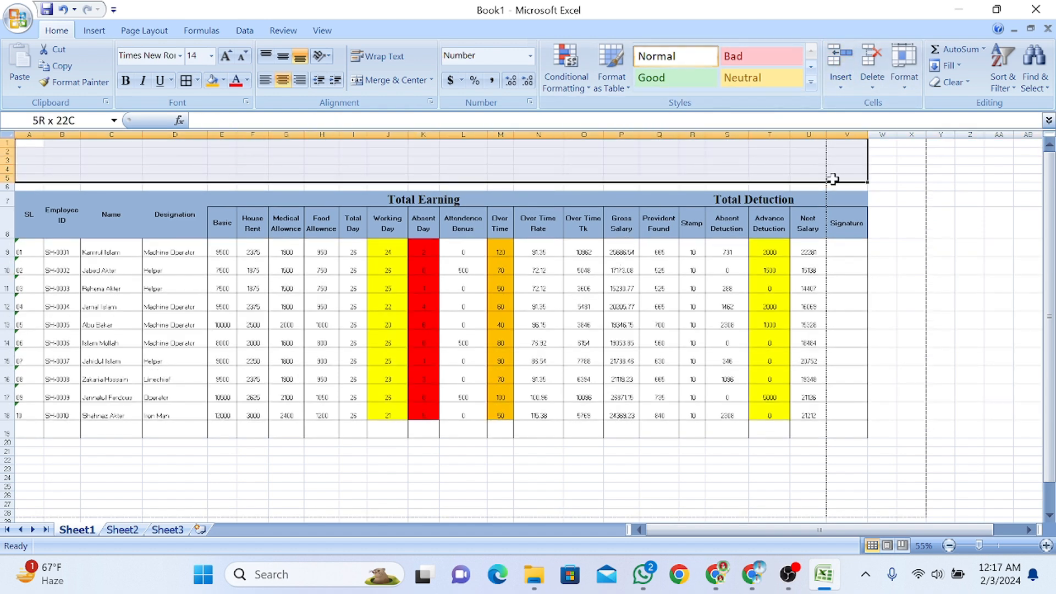
click(8, 160)
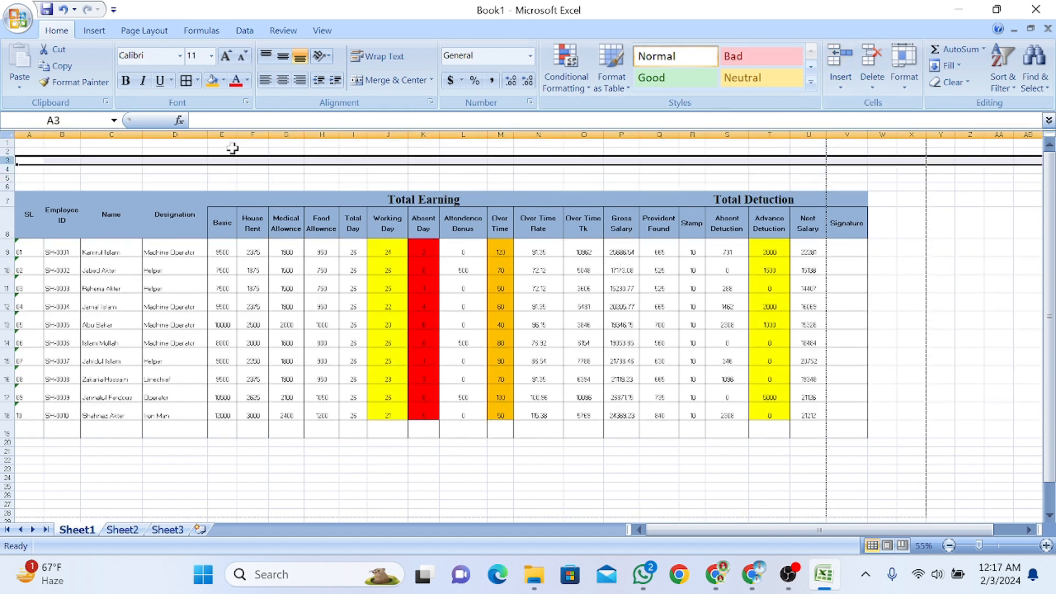
click(840, 57)
click(352, 178)
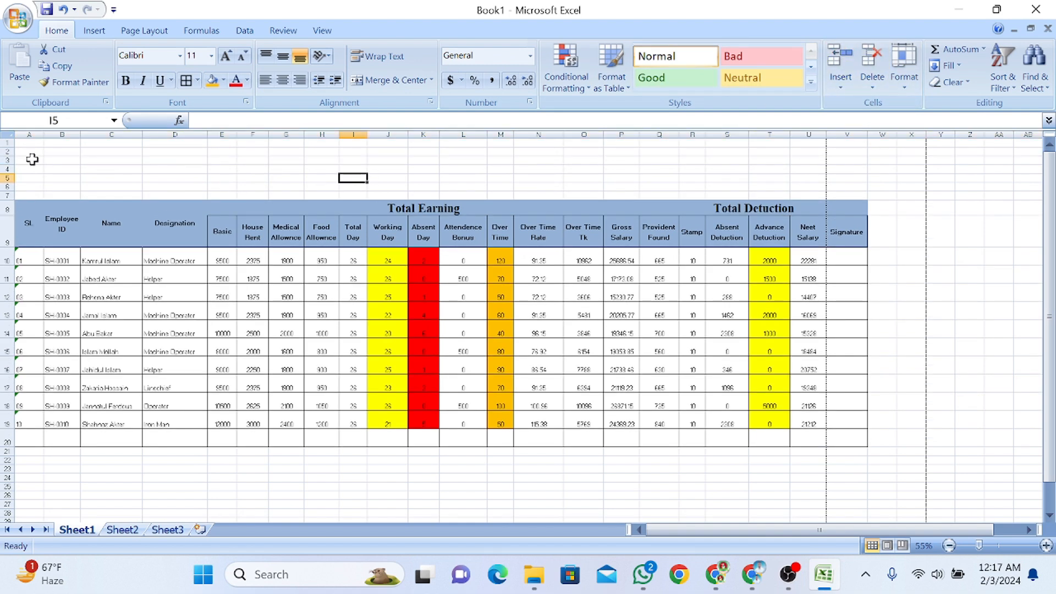
drag(5, 144, 9, 187)
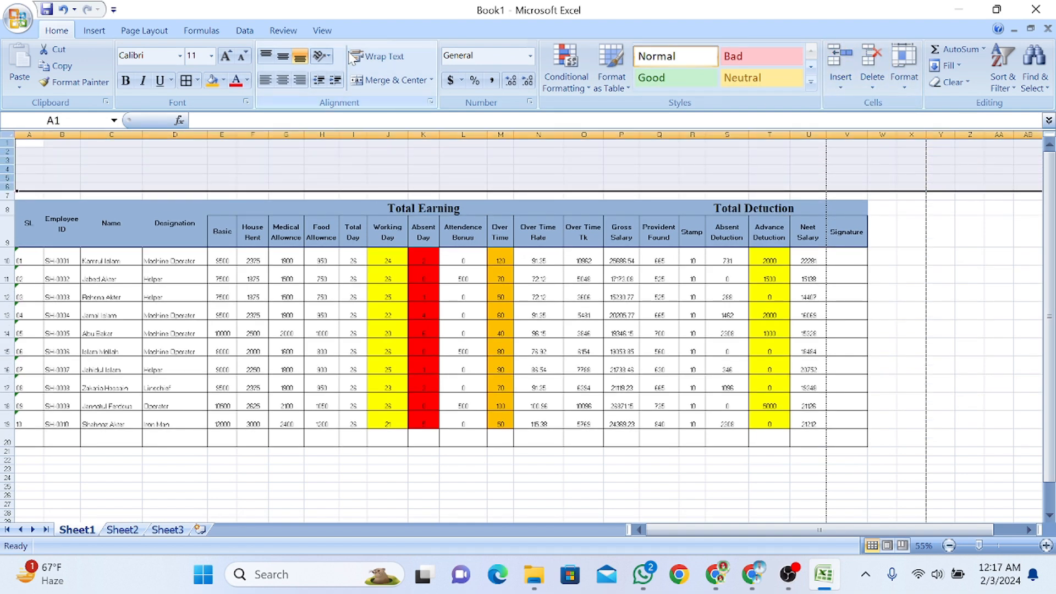
drag(55, 145, 850, 185)
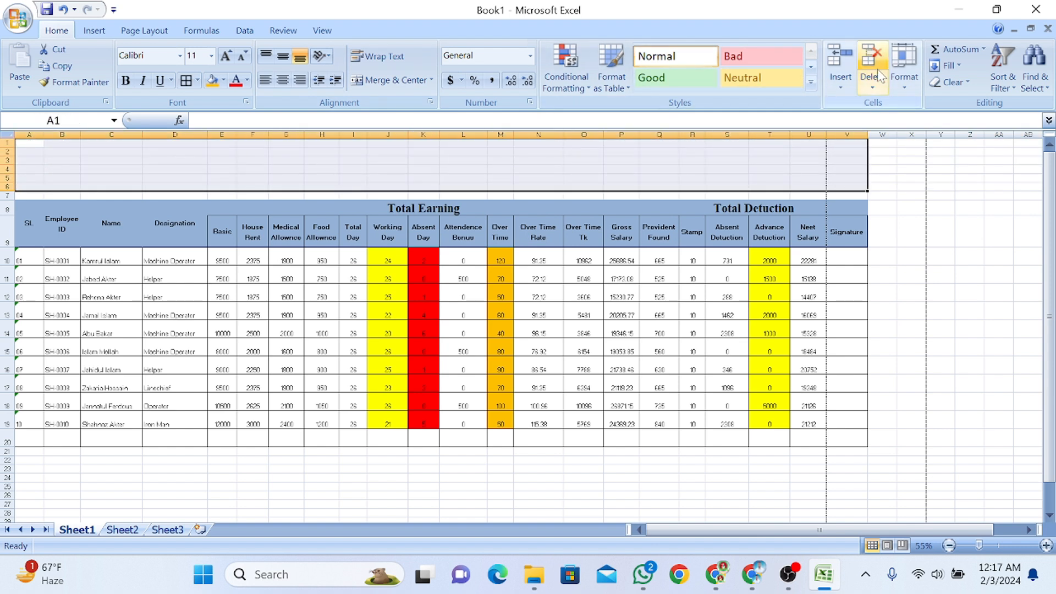
Merge and centre A1:V6 and enter the title 'Shikder Fashion & Knitwear Ltd'
click(390, 79)
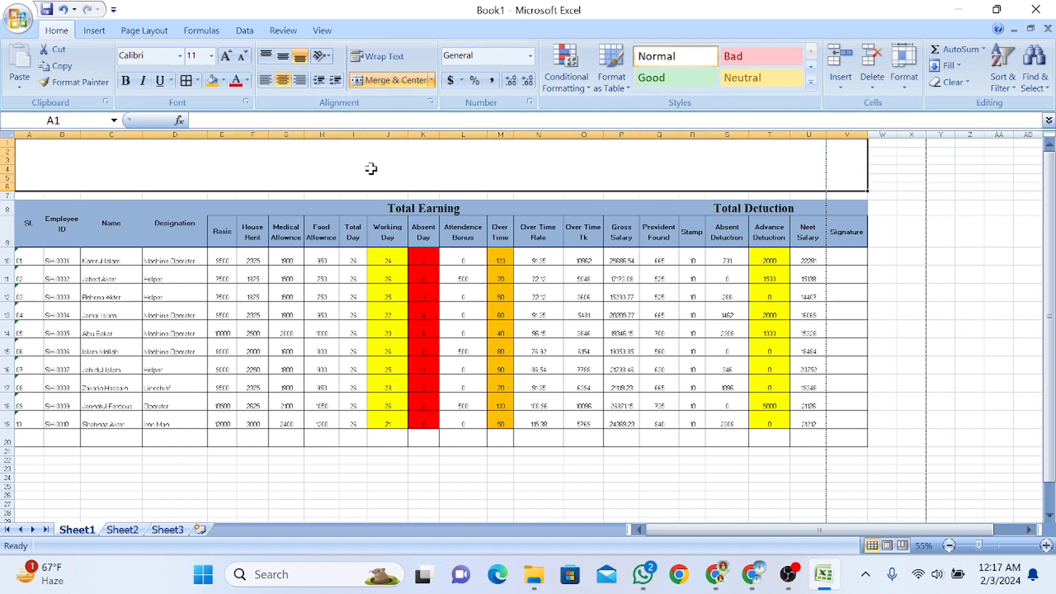
text(Shikder)
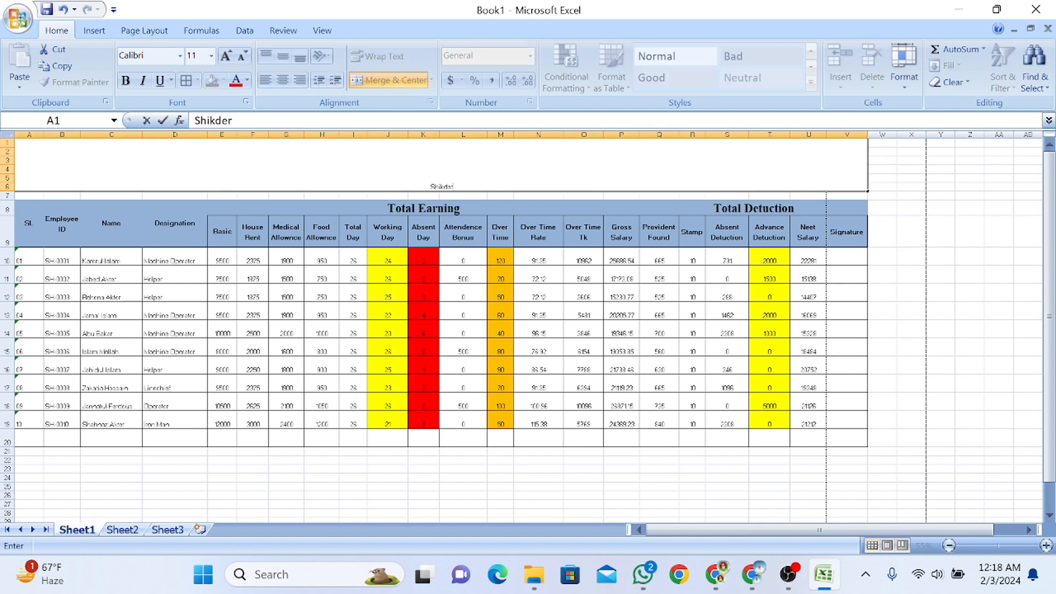
text( Fashion & Knitwear Ltd)
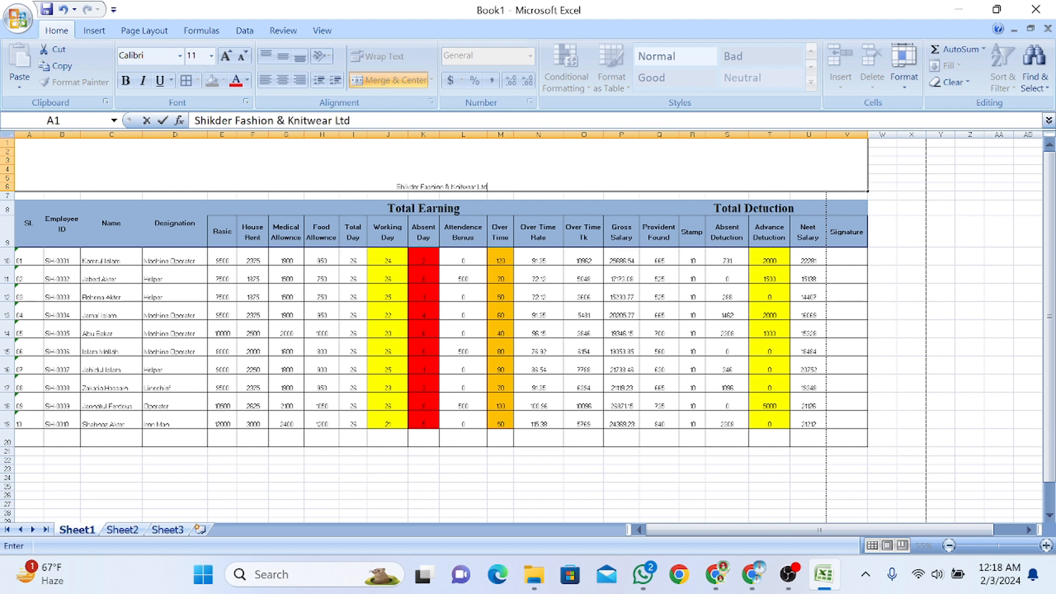
key(Return)
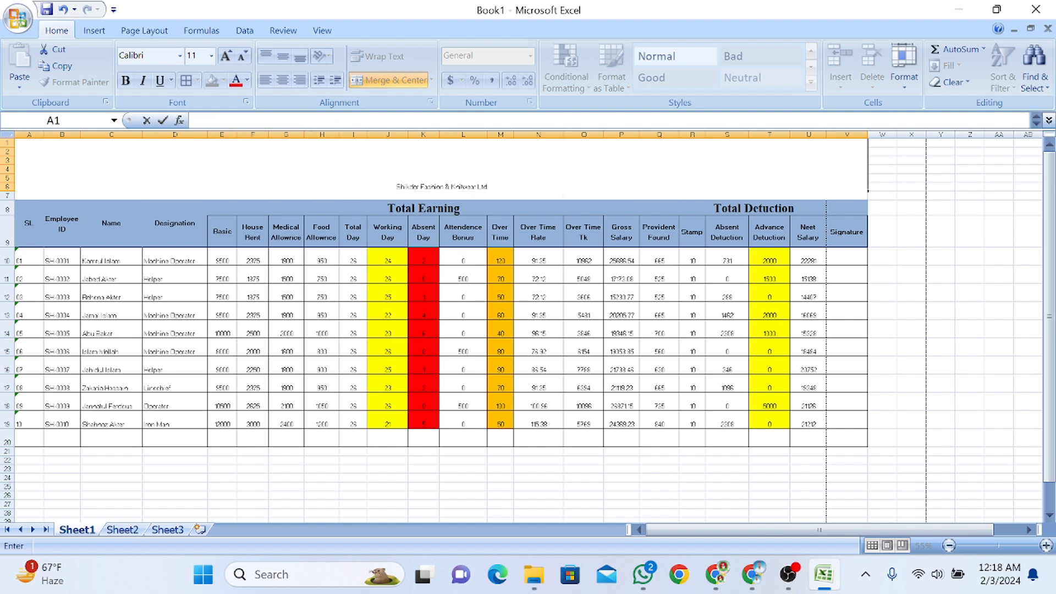
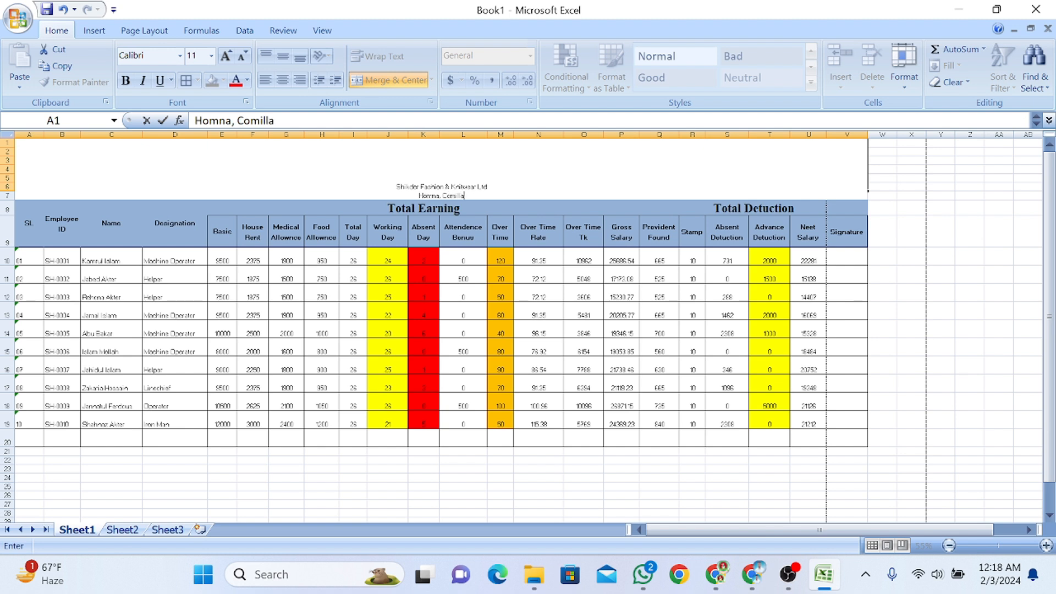
Add the line 'Salary Sheet Month of January, 2024' below the address in the title cell
key(alt+Return)
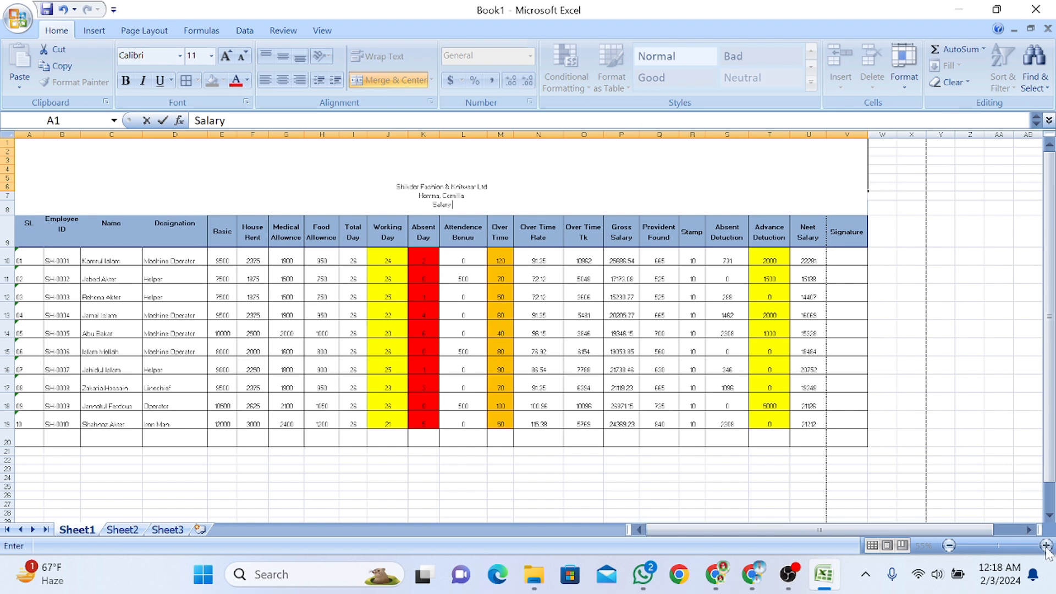
text(Salary Sheet Mo)
text(nth of January,)
text( 2024)
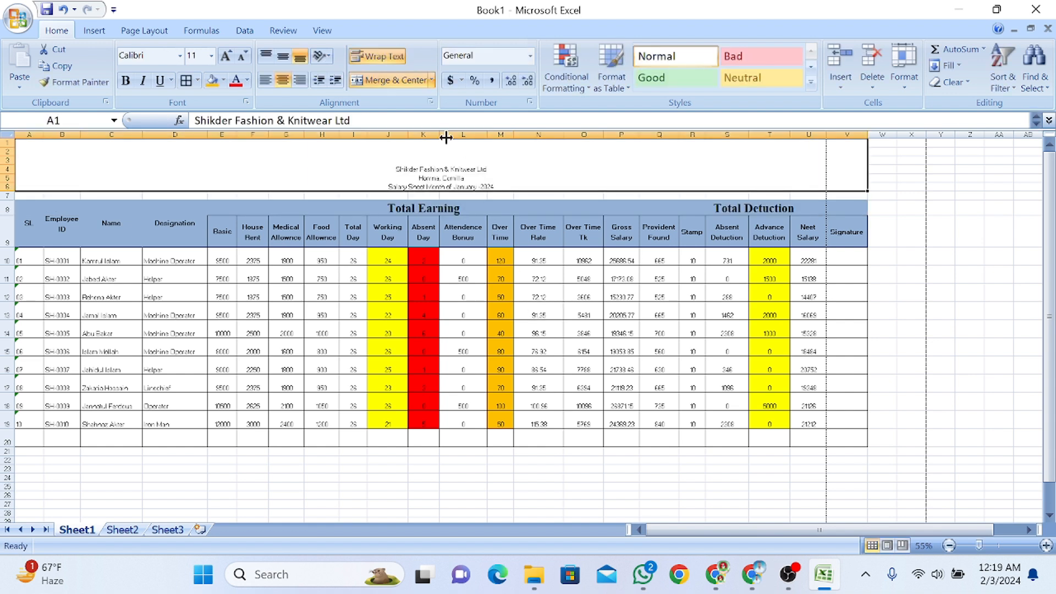
Enlarge the company name line in the title cell to 48 pt
double_click(508, 173)
drag(506, 172, 311, 169)
click(225, 55)
click(225, 55)
click(226, 56)
click(225, 55)
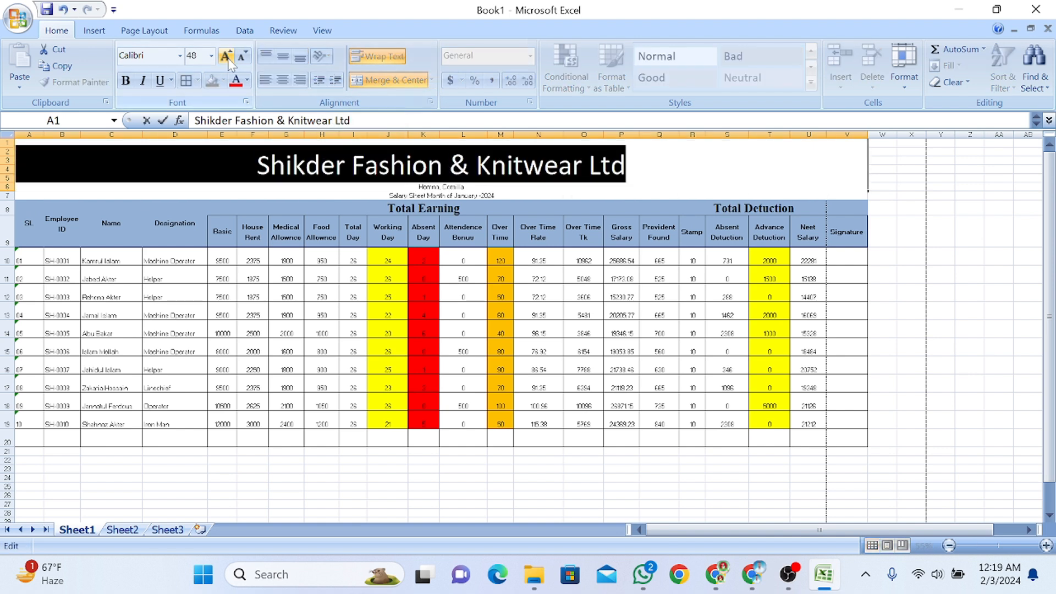
Enlarge the 'Homna, Comilla' address, and make the month line bigger, bold and underlined
drag(495, 196, 389, 195)
drag(464, 187, 419, 187)
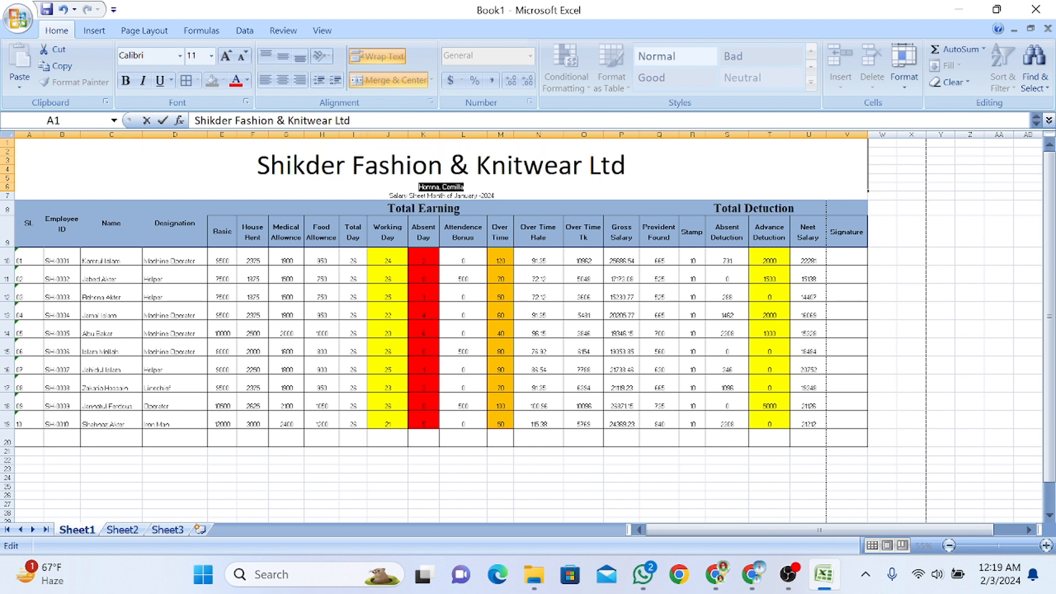
click(225, 56)
click(225, 55)
click(226, 55)
click(226, 55)
drag(495, 196, 387, 196)
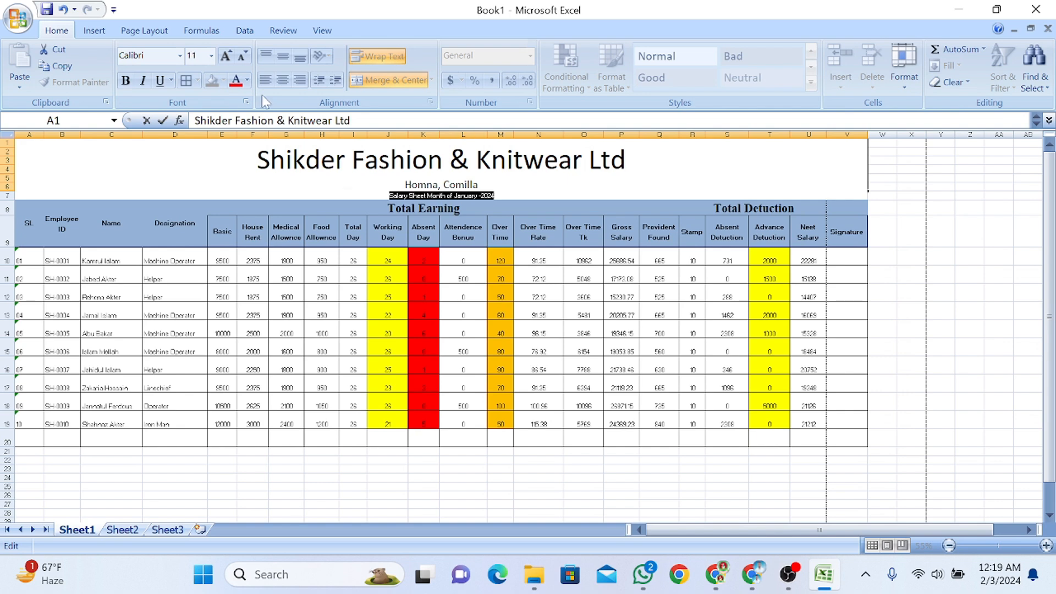
click(227, 59)
click(227, 59)
click(227, 59)
click(227, 59)
click(124, 80)
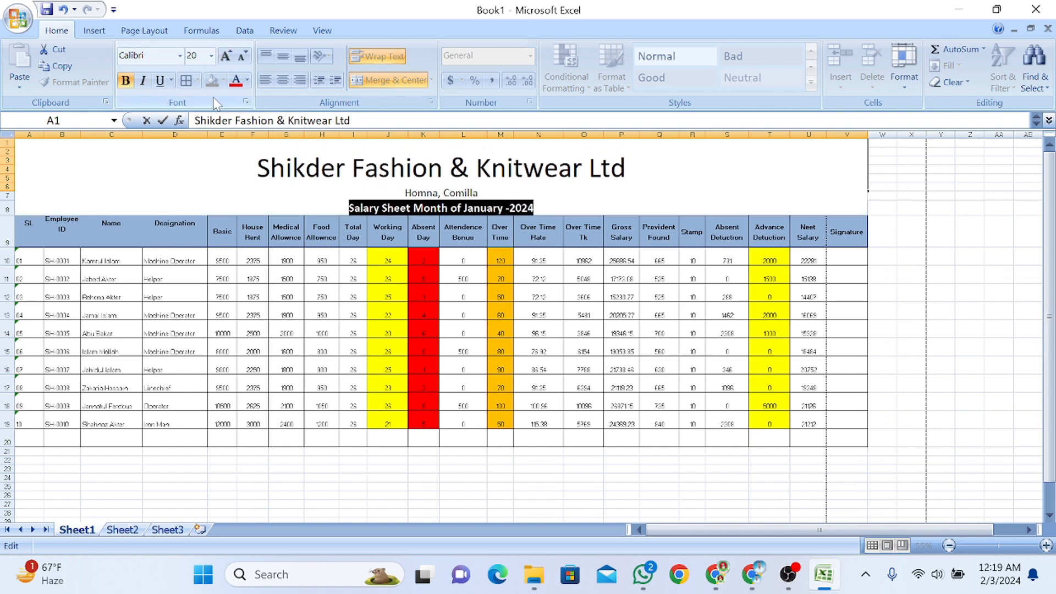
click(159, 80)
Set the company name in Algerian font with a dark blue colour
drag(629, 168, 255, 166)
click(179, 56)
click(165, 137)
click(247, 80)
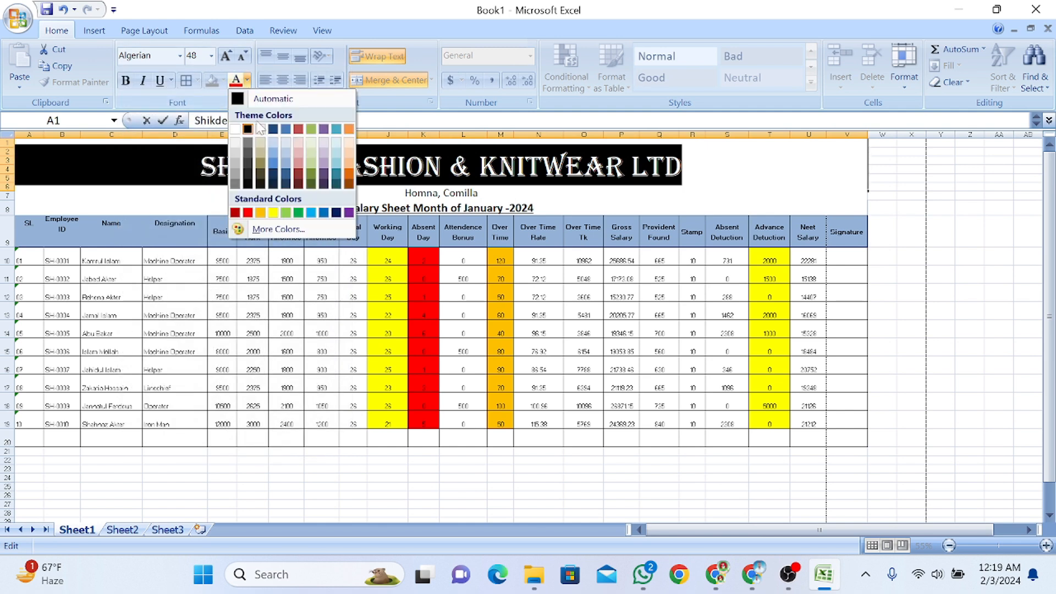
click(286, 174)
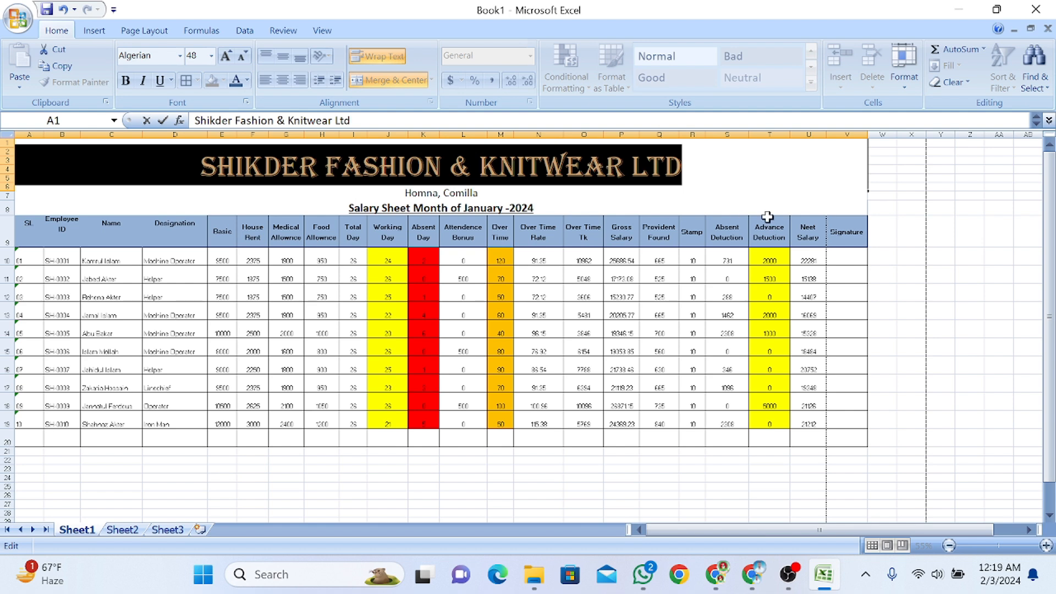
click(907, 208)
click(5, 170)
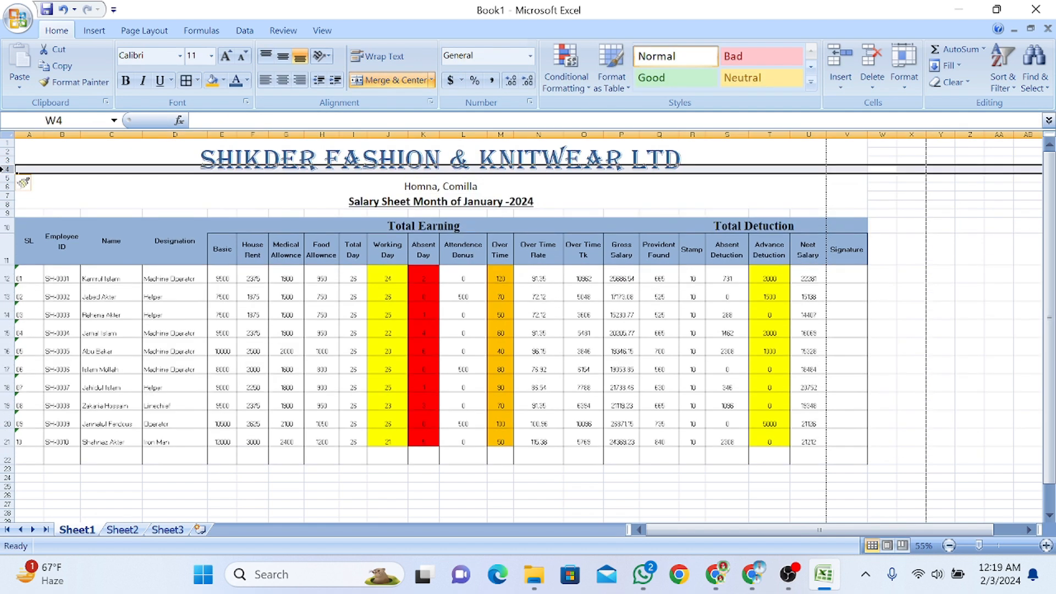
Insert rows above the table so the full three-line heading shows
click(82, 383)
click(201, 182)
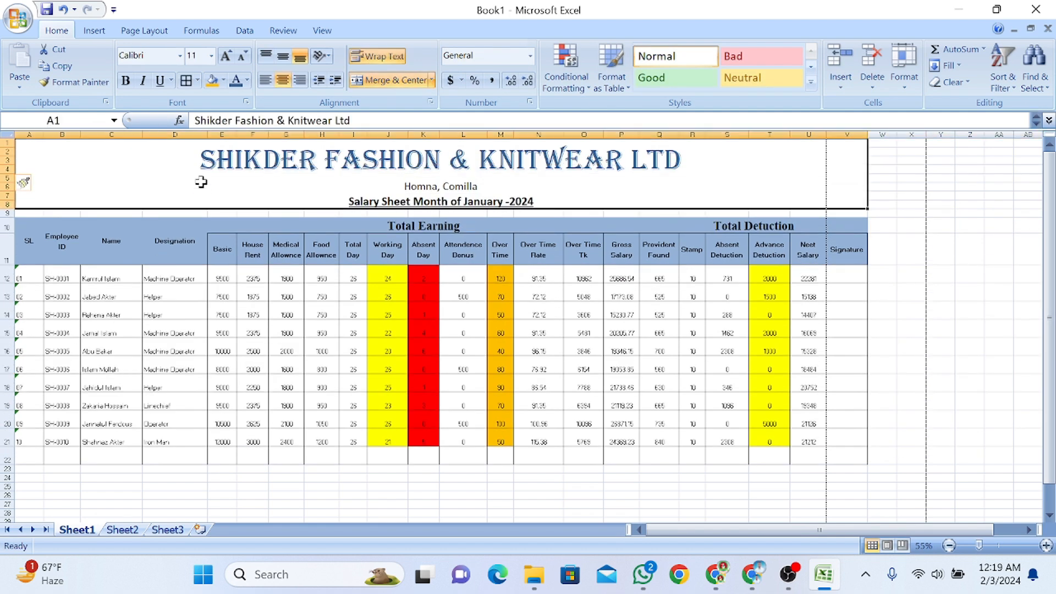
click(663, 385)
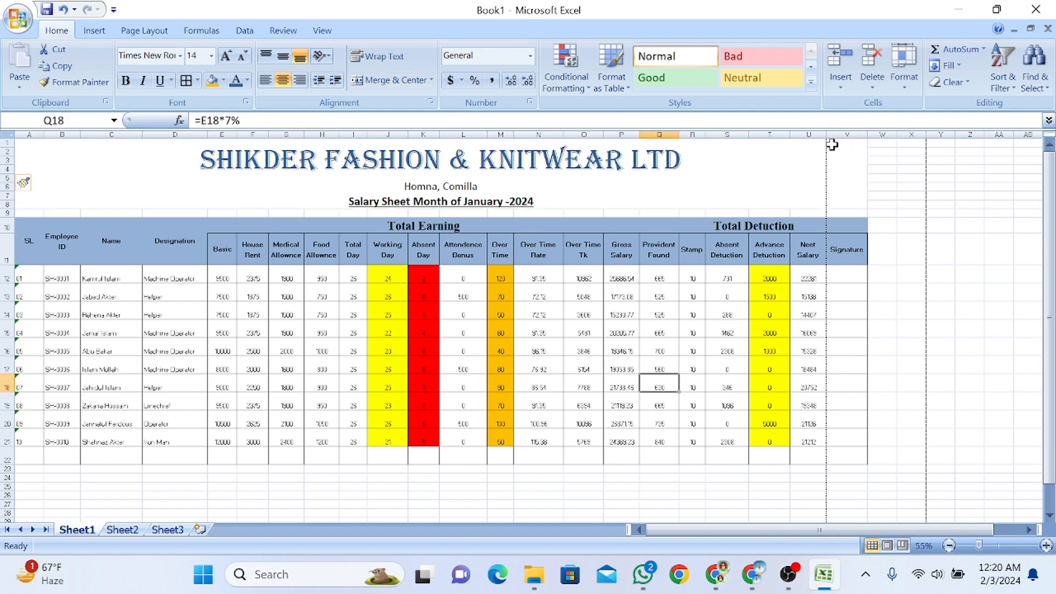
Narrow column Q so the Provident Found header wraps, then open Print Preview
drag(680, 134, 672, 134)
click(902, 380)
click(287, 442)
click(18, 18)
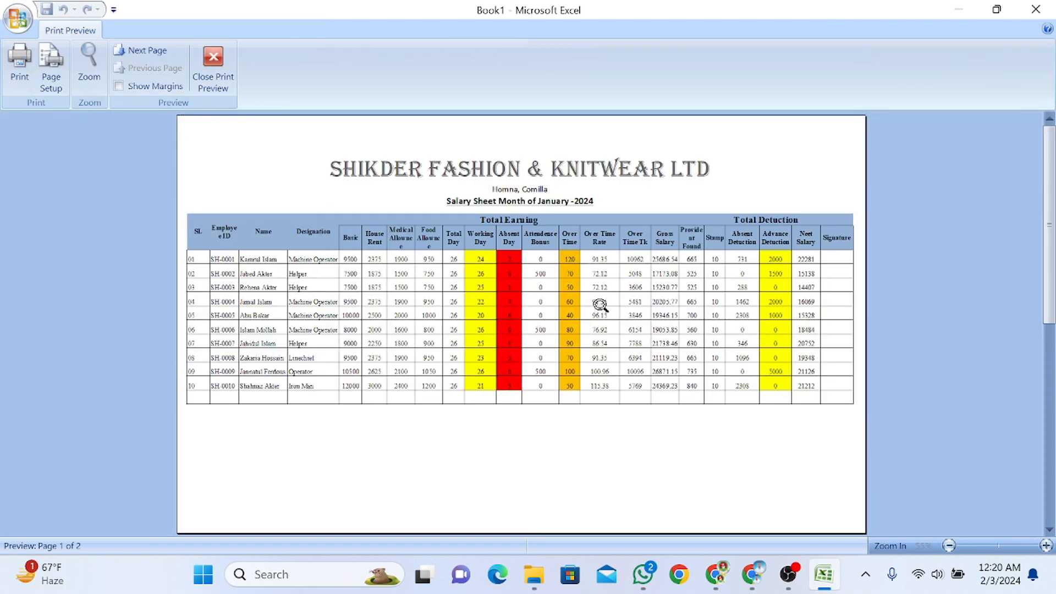
click(599, 302)
Search the clip art for 'Clothing' and insert the orange jacket picture
click(574, 307)
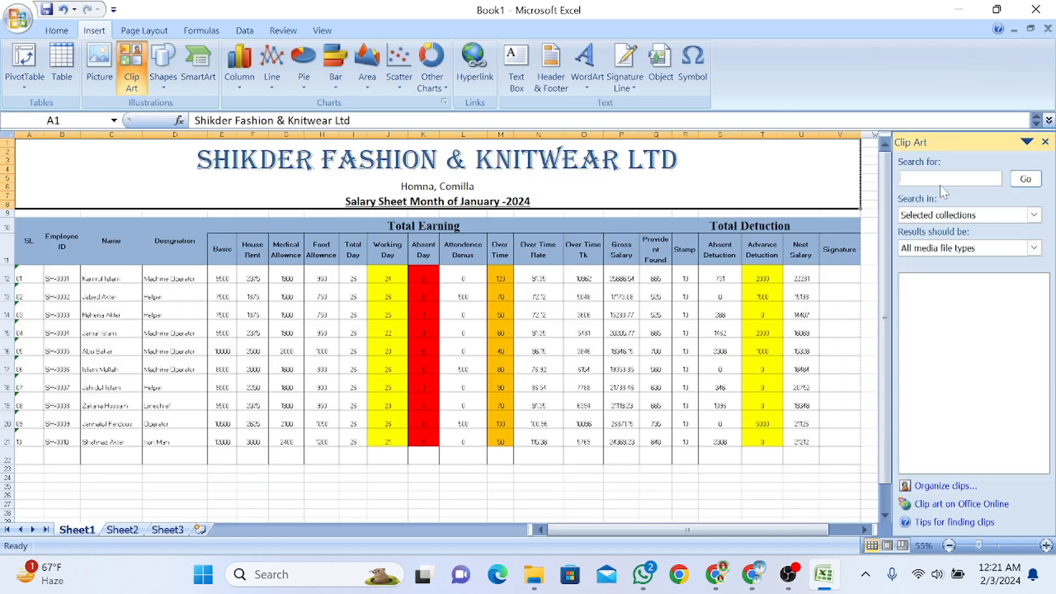
text(Clo)
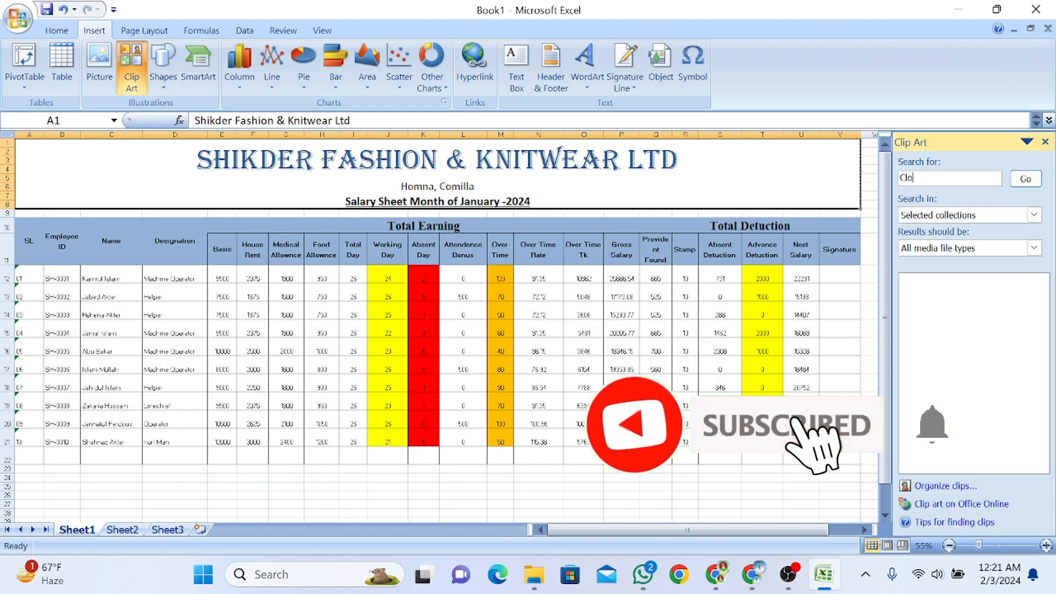
text(th)
key(Return)
key(Return)
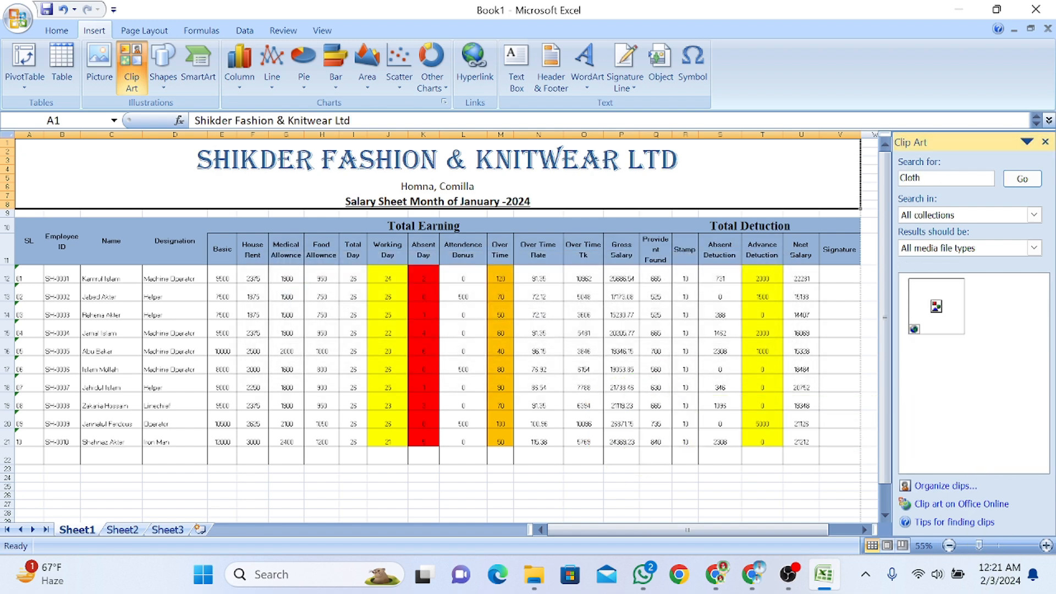
key(Return)
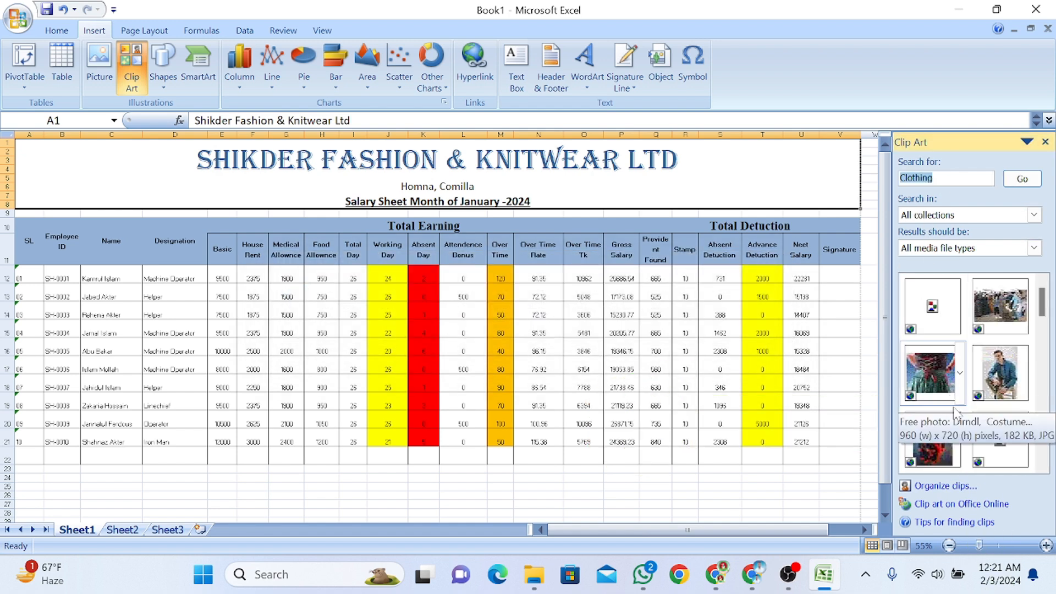
scroll(936, 388, down, 1)
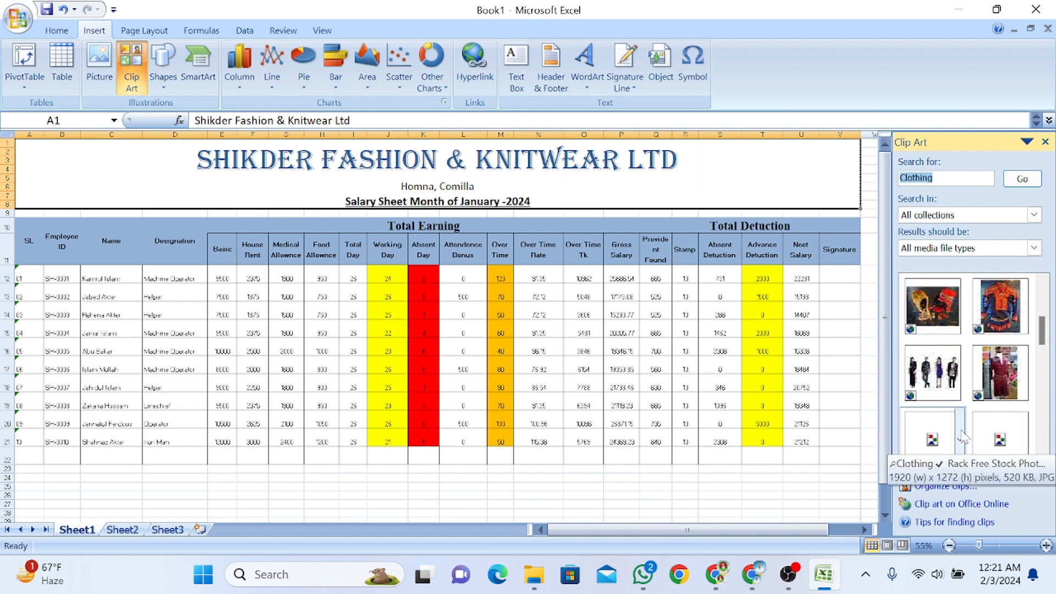
click(999, 324)
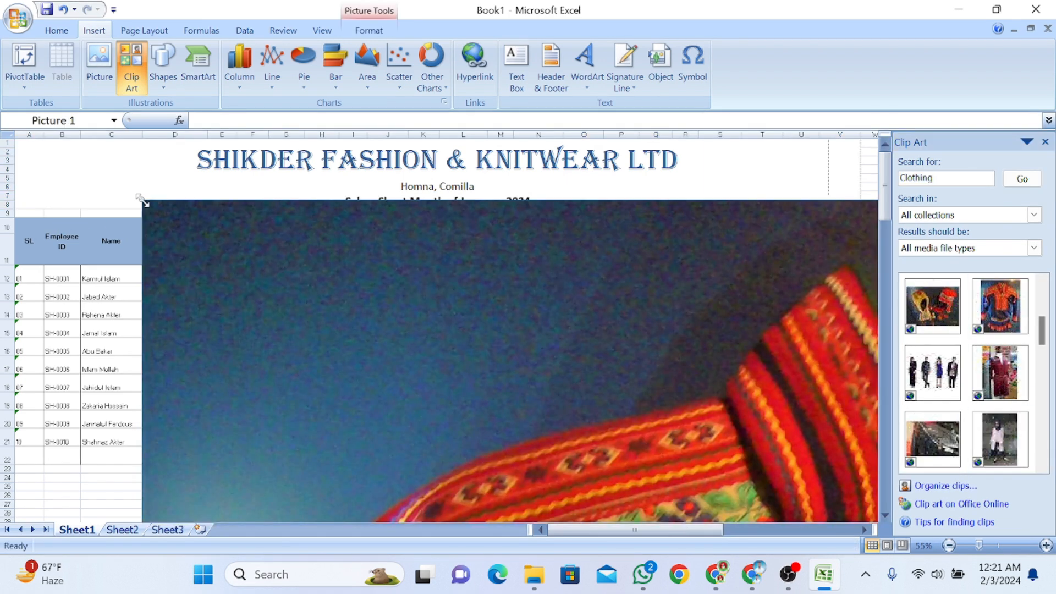
Shrink the jacket picture to logo size and place it beside the company title
drag(440, 252, 399, 207)
drag(102, 156, 388, 396)
drag(478, 435, 281, 201)
drag(73, 146, 457, 398)
drag(579, 453, 410, 220)
drag(81, 148, 541, 439)
drag(550, 477, 392, 209)
drag(130, 153, 380, 409)
drag(413, 467, 204, 207)
drag(106, 139, 374, 467)
drag(417, 493, 359, 238)
drag(290, 207, 133, 156)
drag(185, 236, 150, 171)
click(368, 30)
Apply the Bevel Rectangle picture style to the clothing logo
click(583, 63)
click(196, 174)
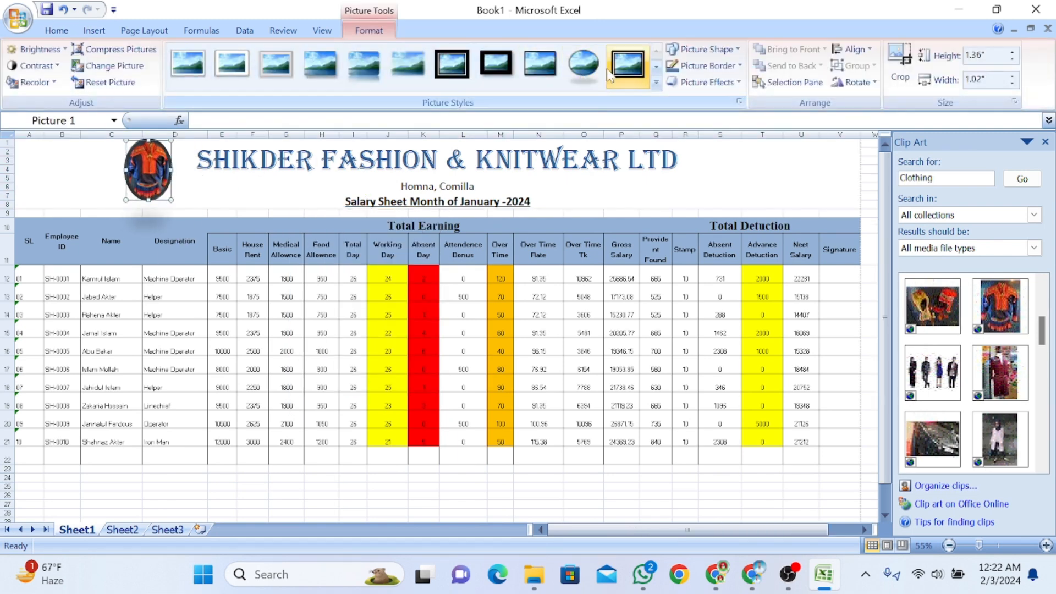
click(656, 70)
click(575, 76)
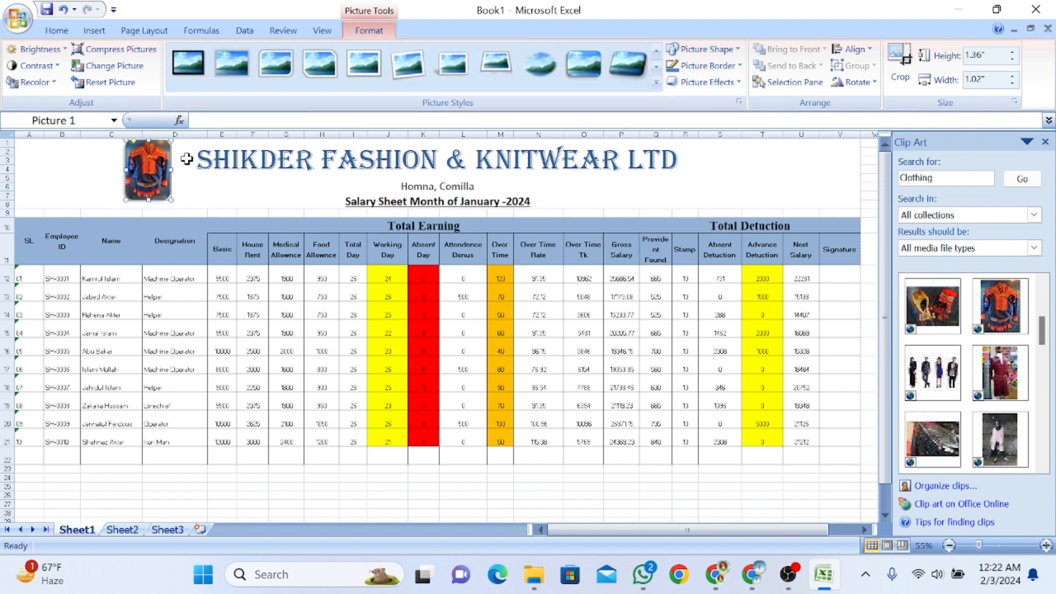
Shrink the logo slightly to about 0.96" × 0.89"
drag(148, 200, 160, 178)
click(610, 362)
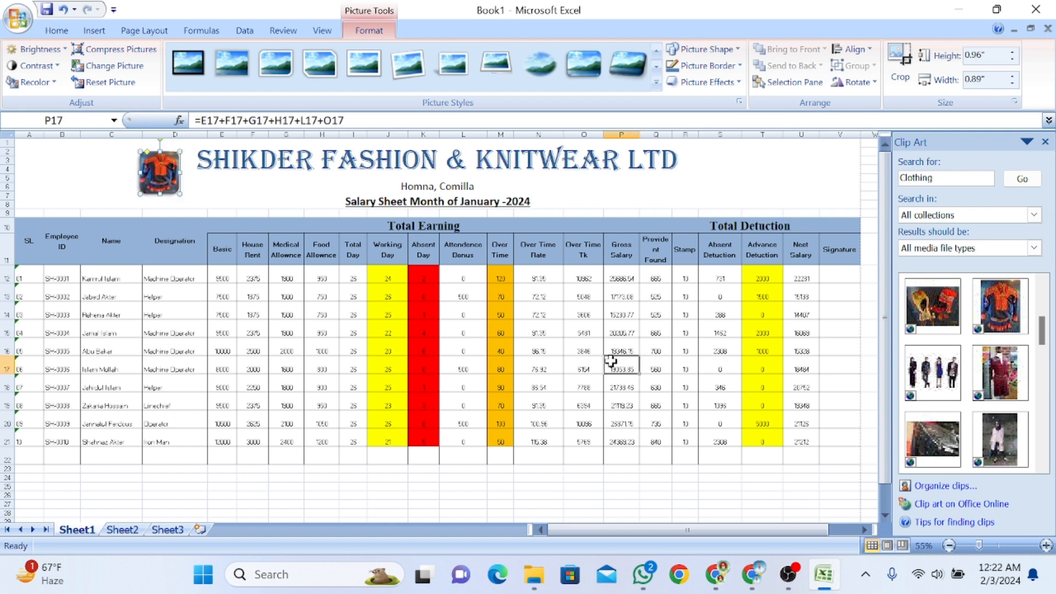
scroll(453, 374, down, 2)
scroll(364, 389, up, 1)
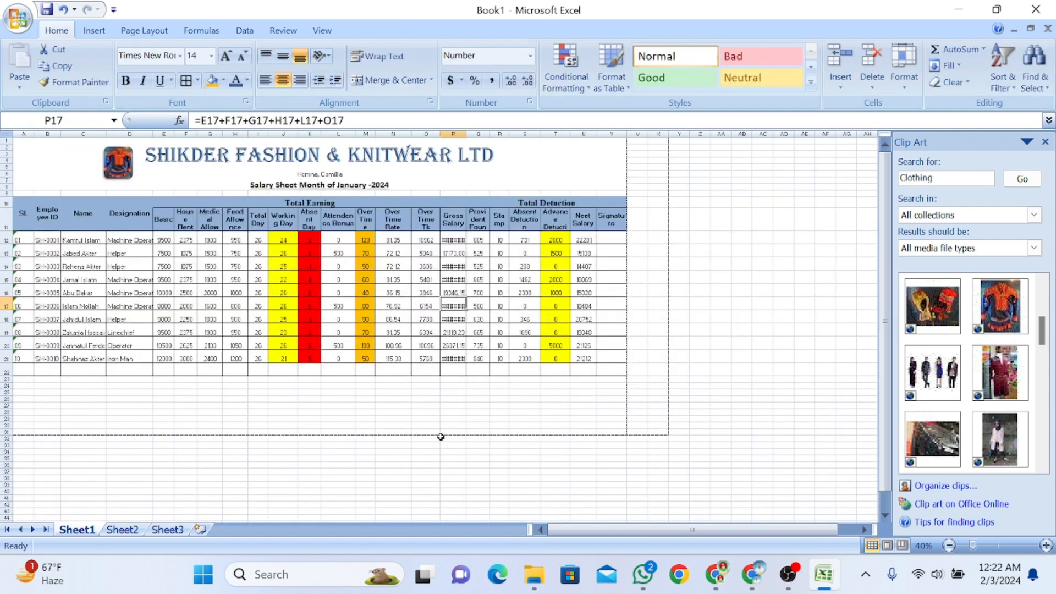
scroll(464, 431, up, 1)
scroll(464, 431, down, 1)
Close the Clip Art pane and view the finished sheet in Print Preview at full page
click(1045, 146)
scroll(407, 431, up, 1)
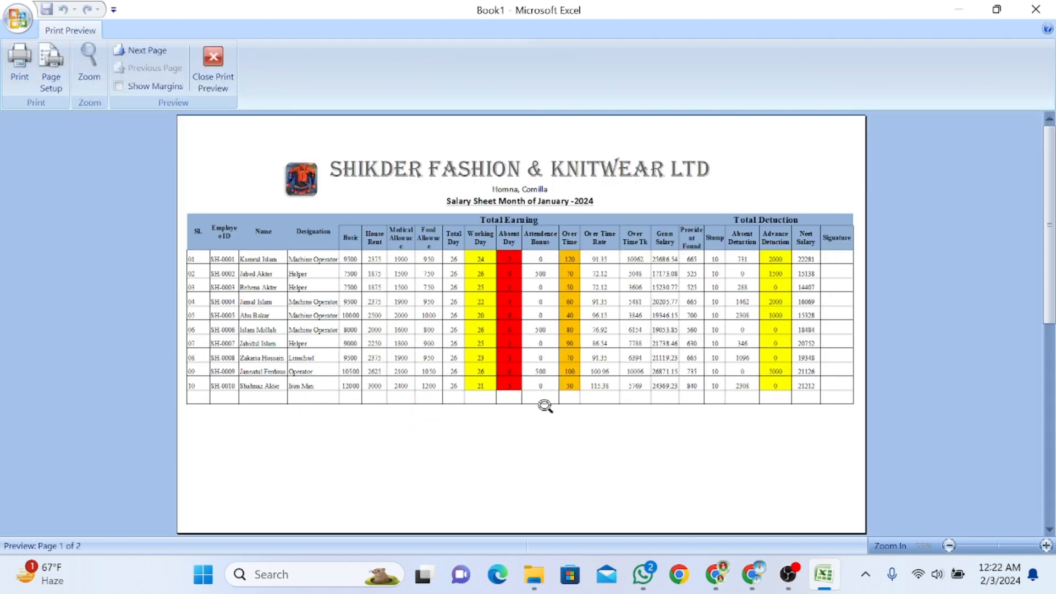
click(544, 405)
scroll(546, 413, down, 1)
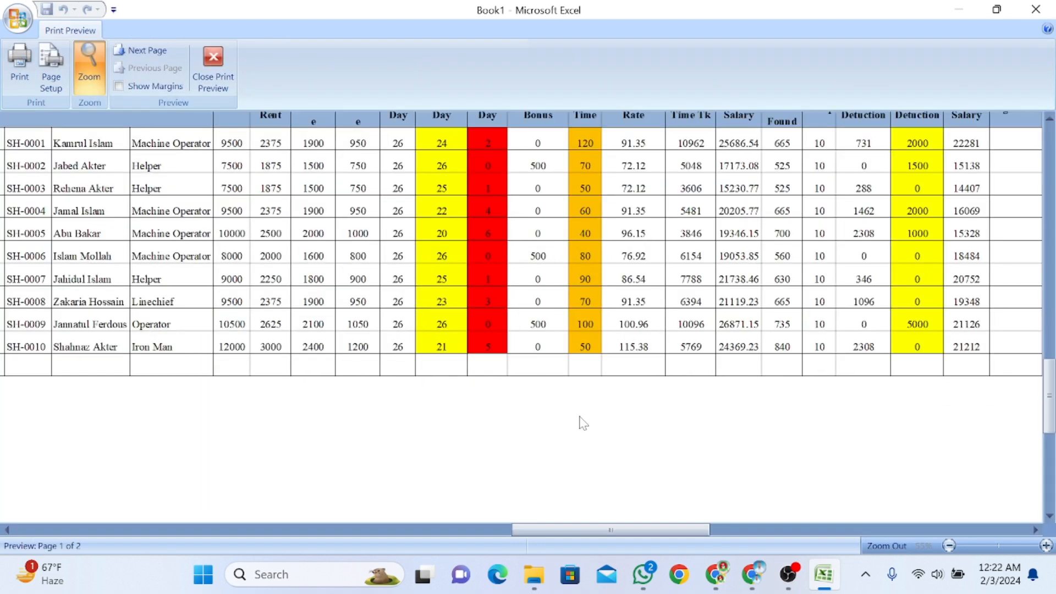
click(546, 470)
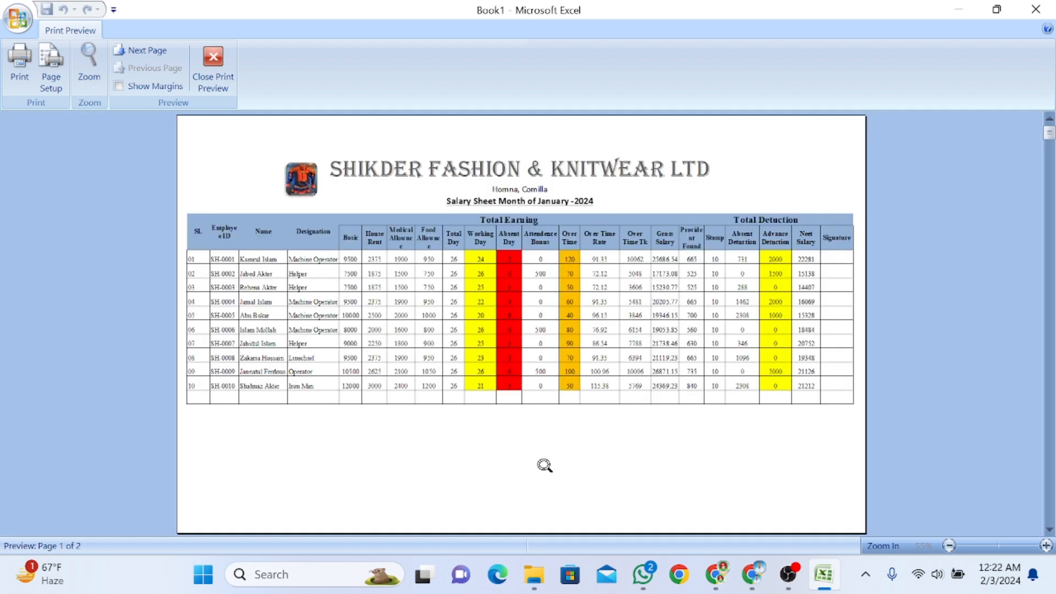